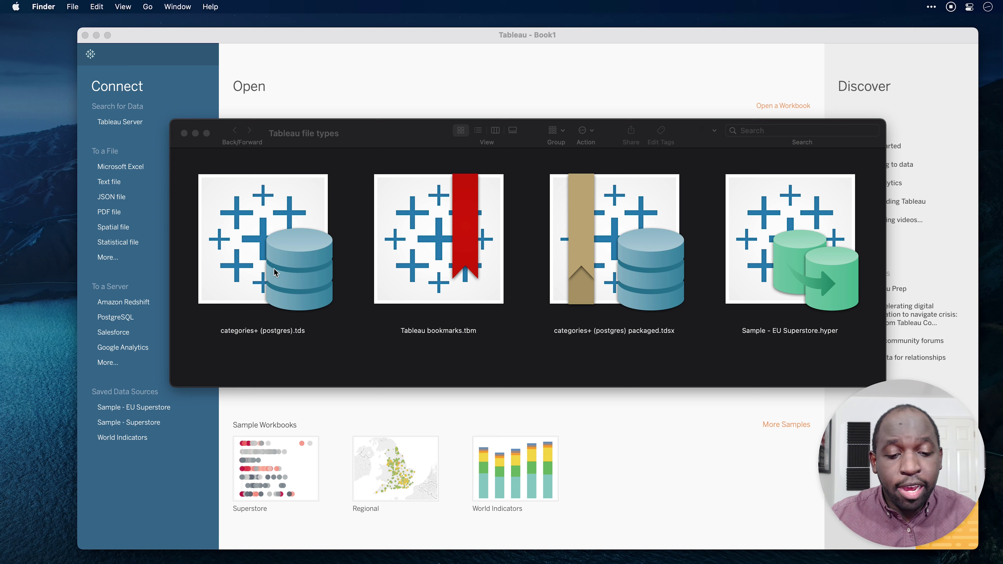
- Look over the .tds, .tbm and .hyper files in the Tableau file types folder, ending with Sample - EU Superstore.hyper selected
left_click(622, 262)
left_click(306, 261)
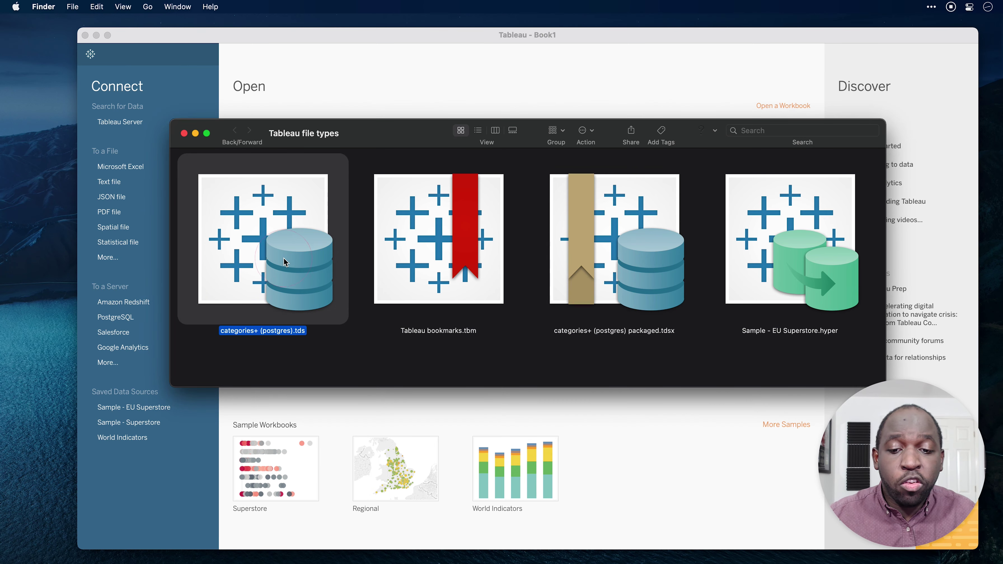
left_click(473, 252)
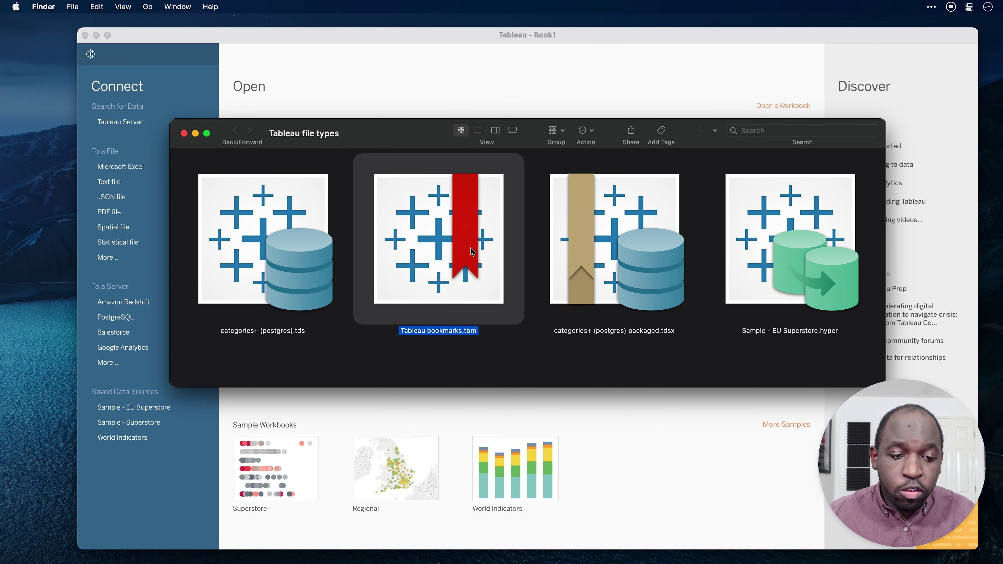
left_click(800, 228)
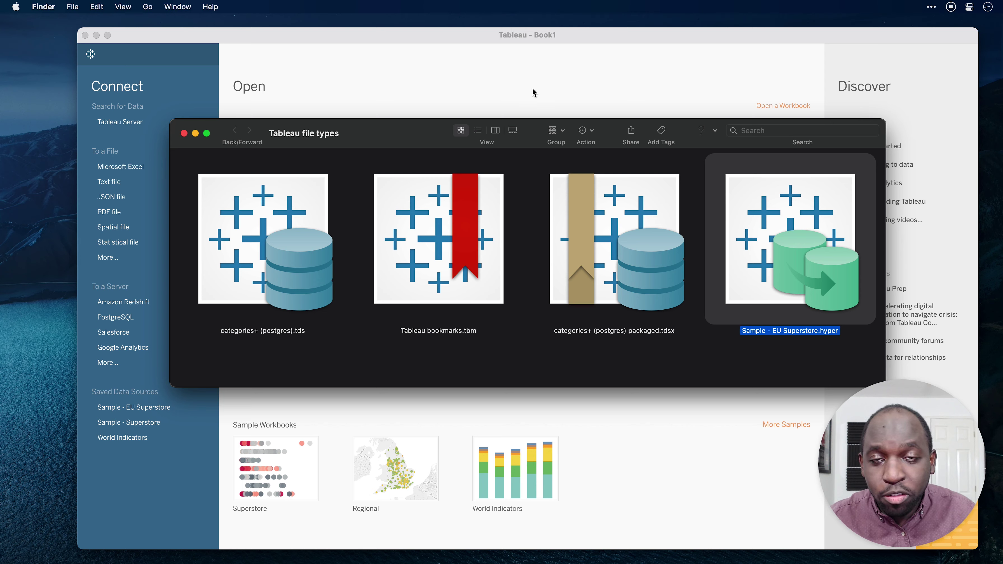
- Switch to Safari and read the advantages of extracts in the Extract Your Data help article
key("ctrl+Up")
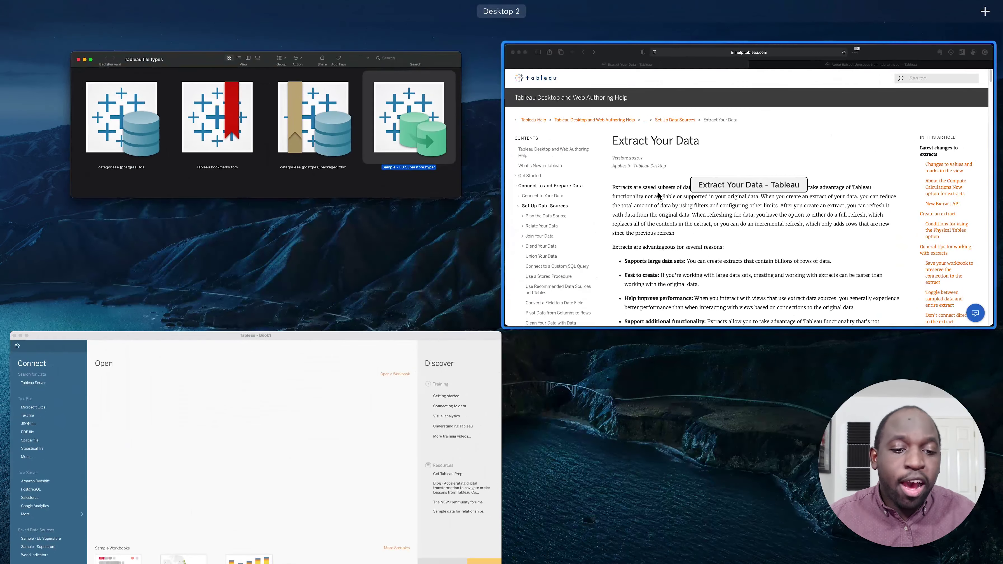
left_click(657, 191)
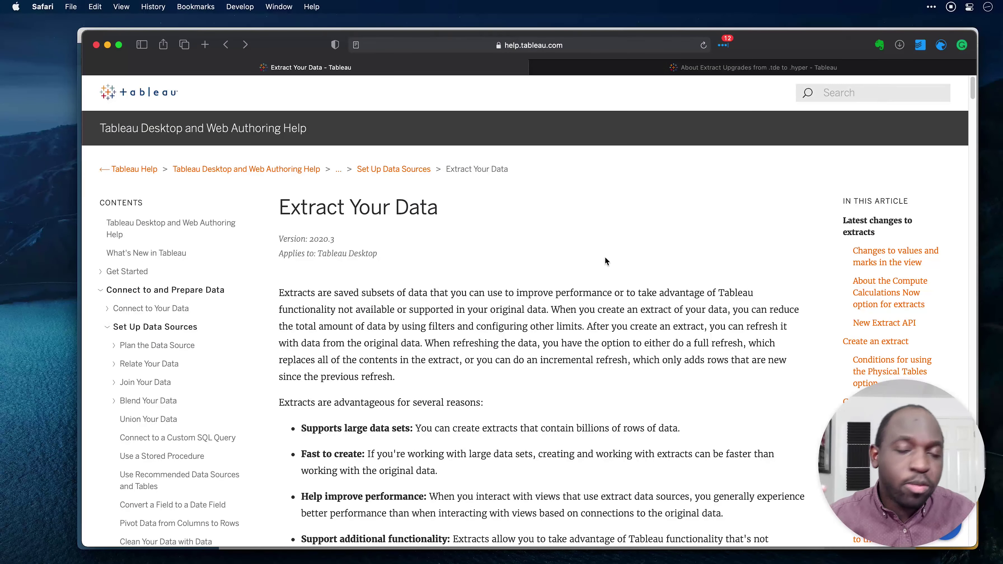
scroll(606, 261, "down", 5)
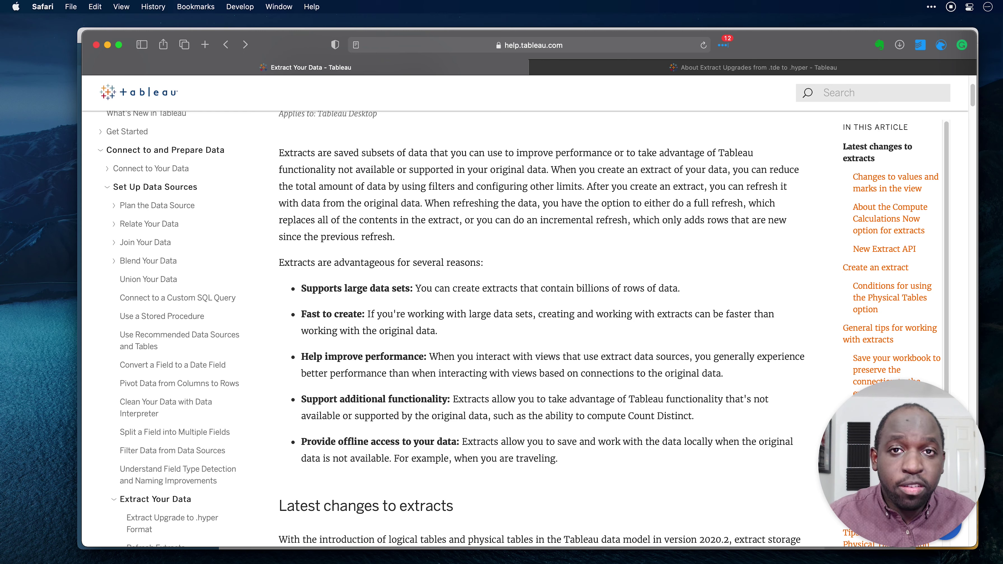
- Switch to Tableau and connect to the saved data source Sample - Superstore
key("ctrl+Up")
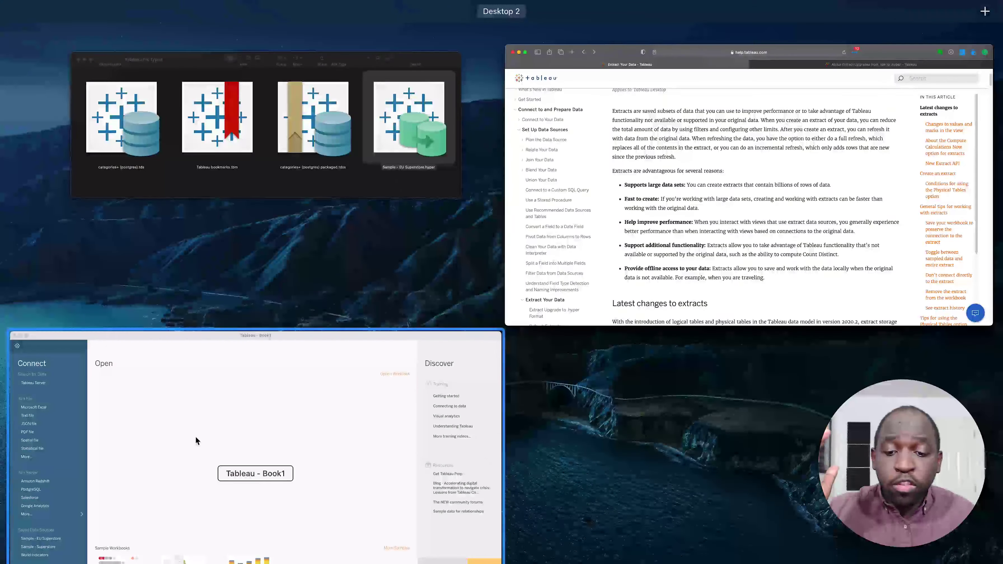
left_click(196, 438)
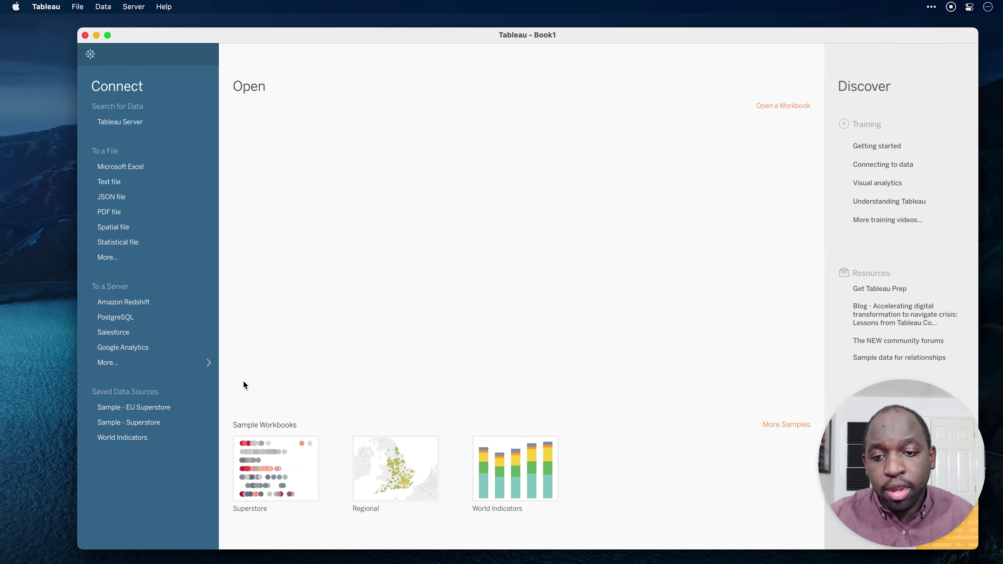
left_click_drag(394, 35, 387, 35)
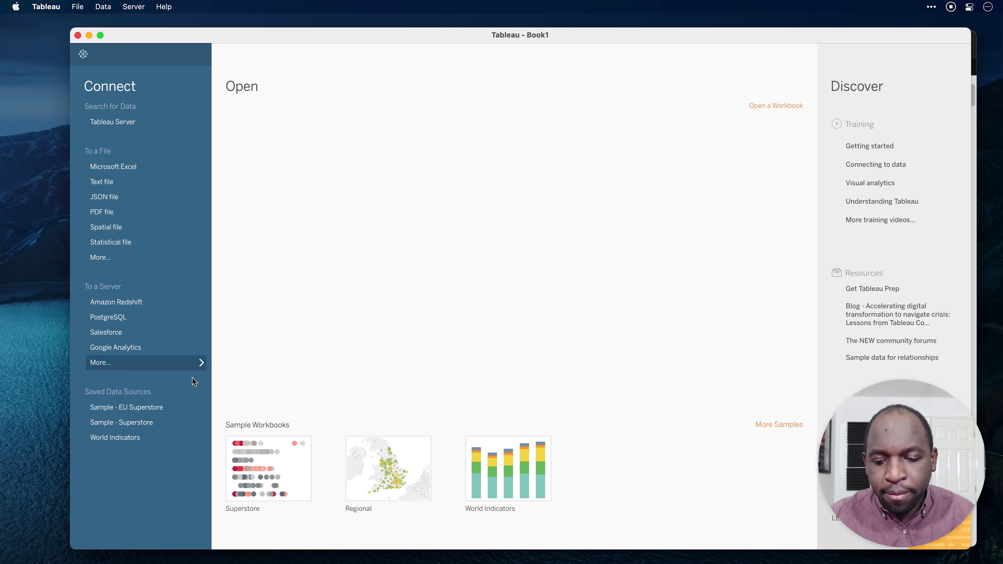
left_click(146, 425)
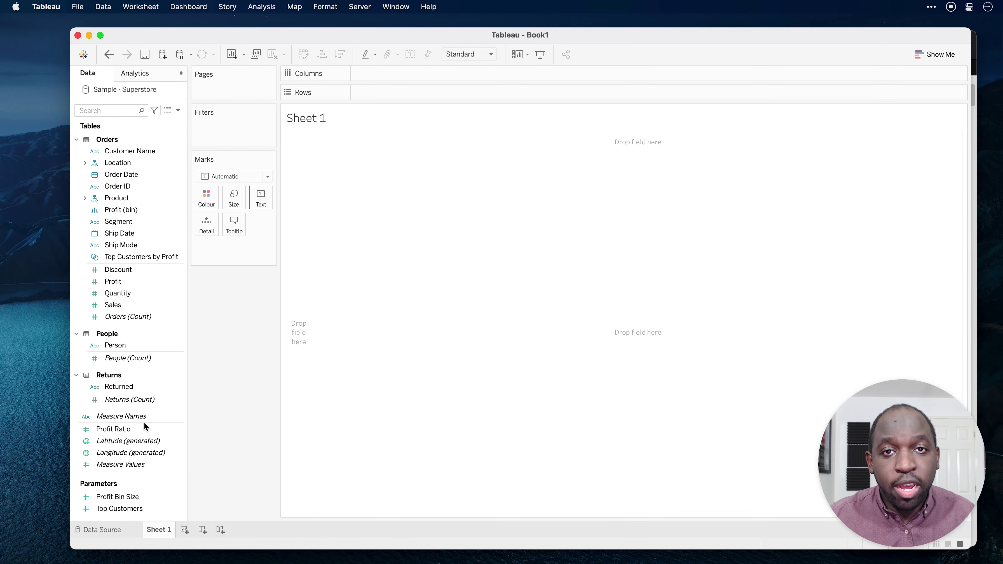
- Check the connection properties of the Sample - Superstore data source and close them
right_click(128, 90)
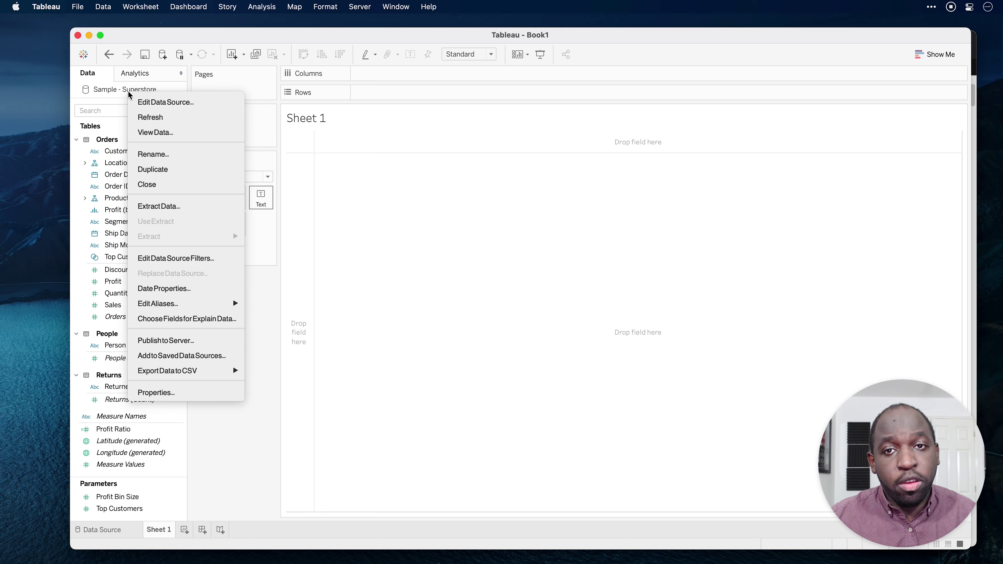
left_click(199, 393)
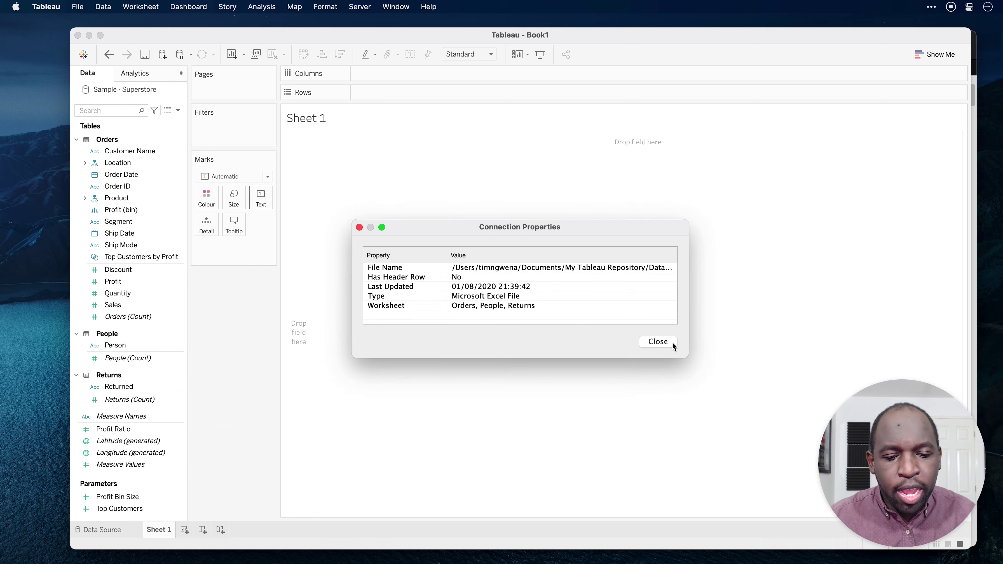
left_click(657, 341)
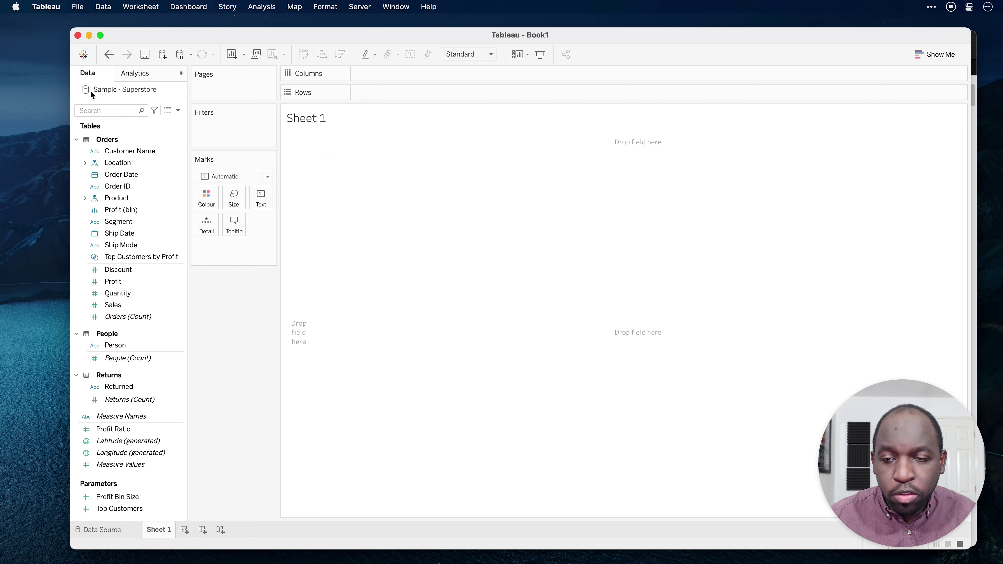
- Extract all rows of Sample - Superstore using logical tables and save it as Sample - Superstore v2 in the Desktop folder Tableau file types
right_click(107, 93)
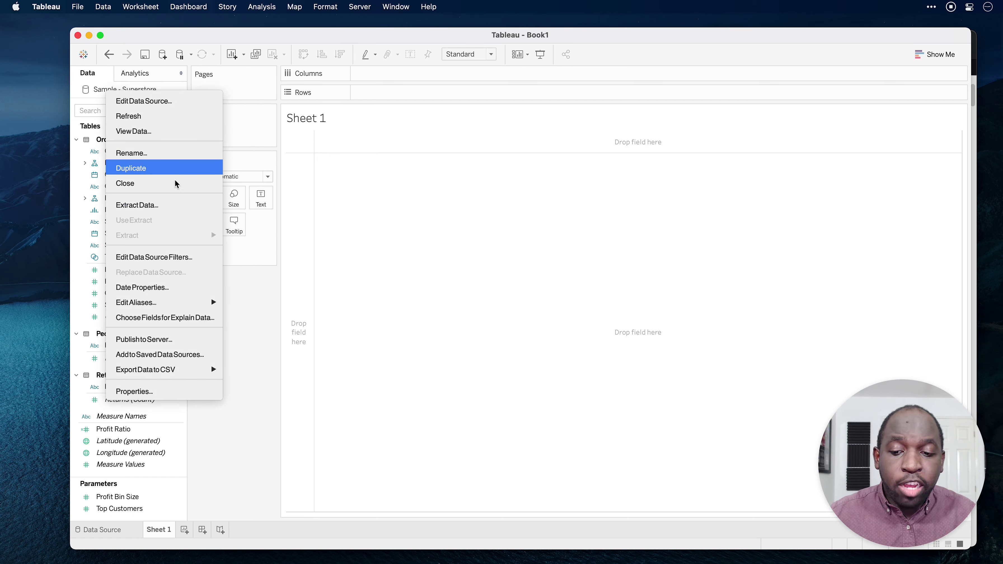
left_click(175, 204)
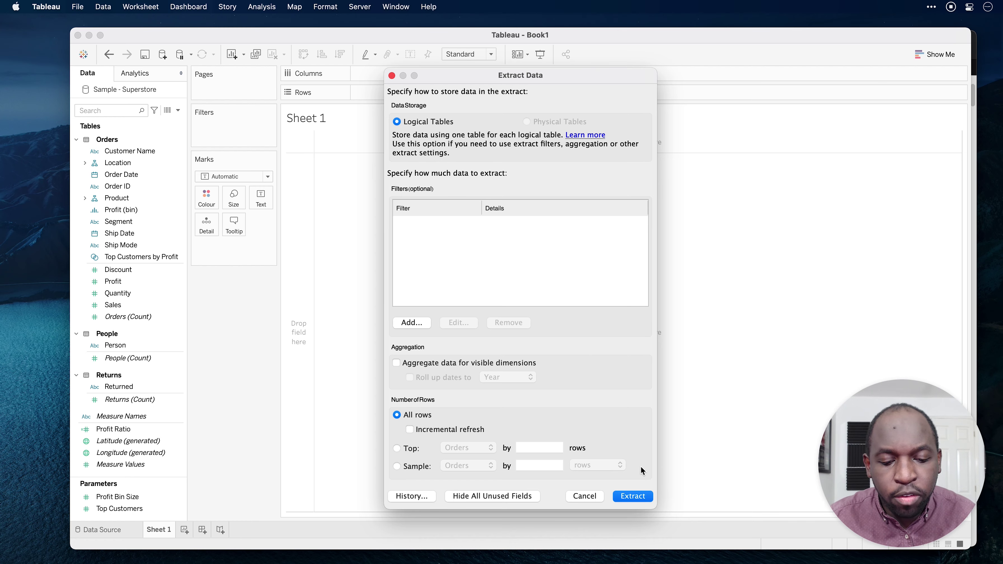
left_click(641, 496)
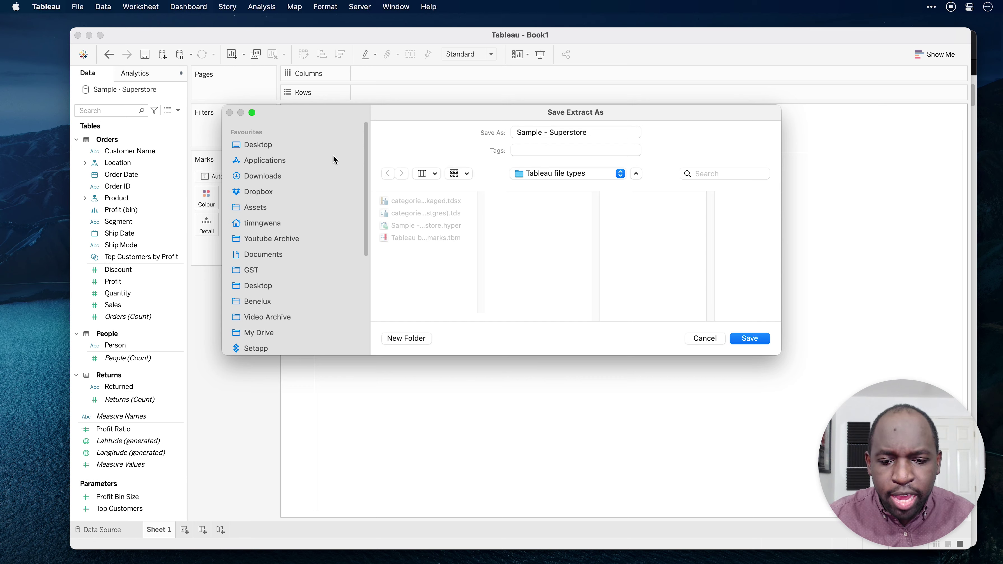
left_click(267, 145)
left_click(415, 201)
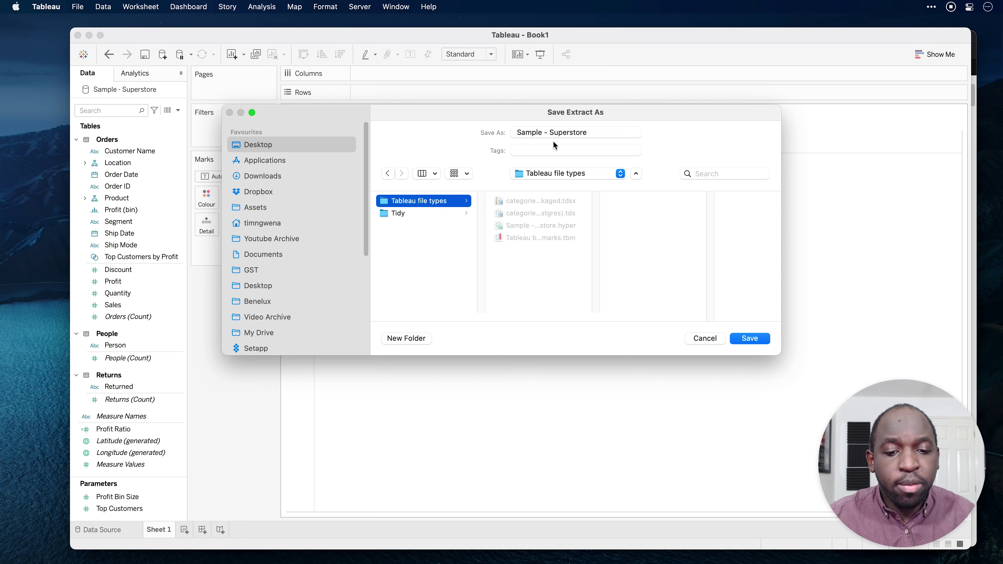
left_click(605, 129)
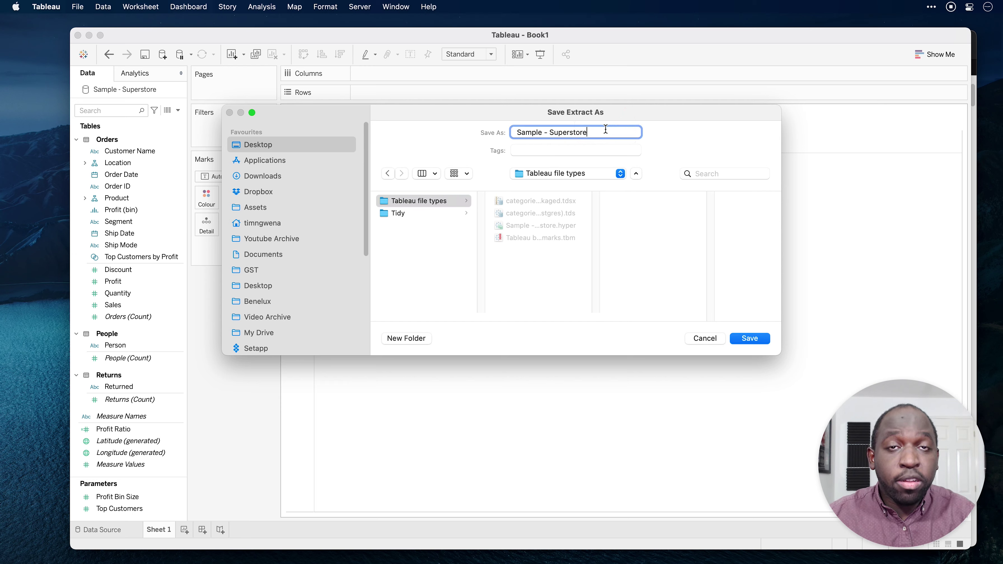
type("v2")
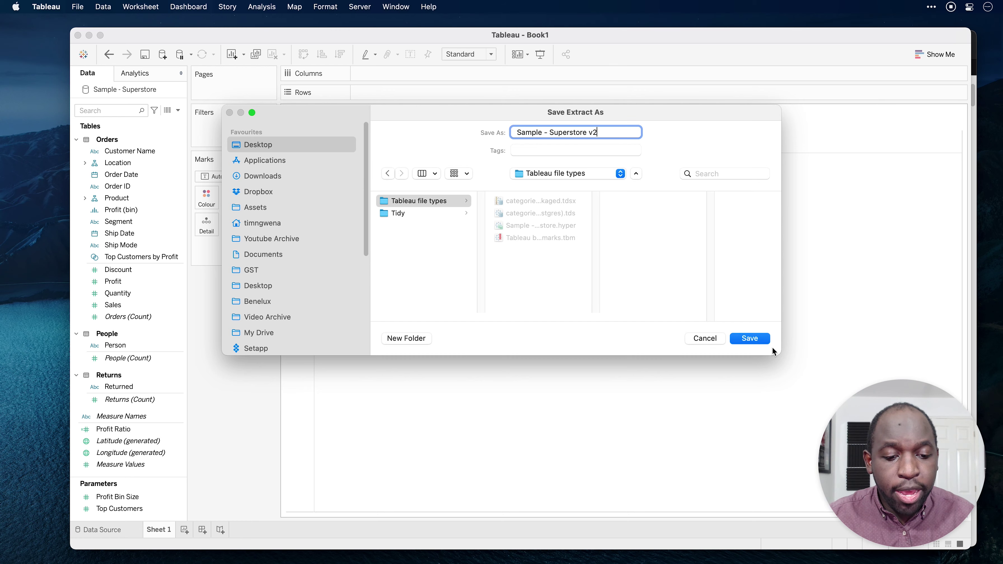
left_click(761, 340)
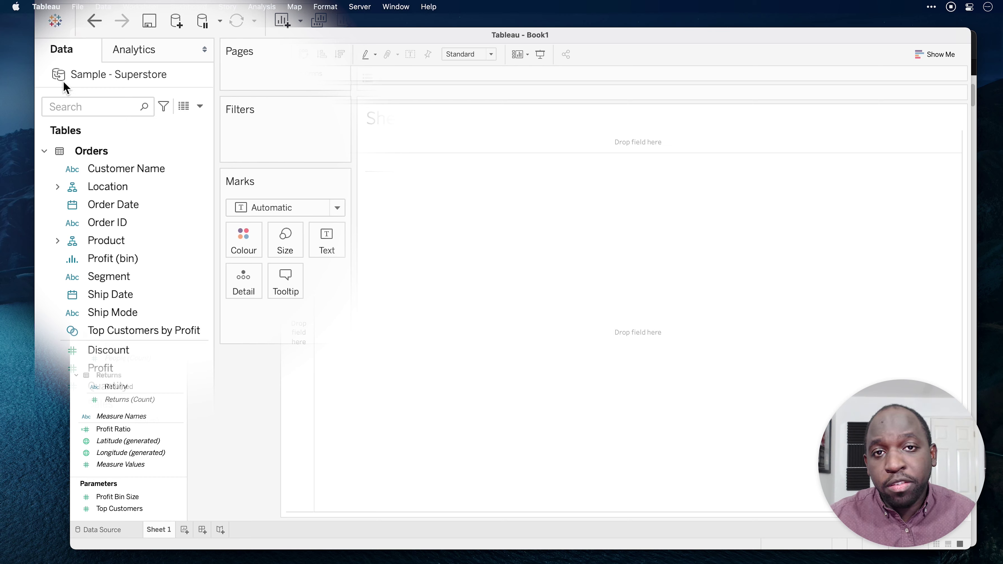
- Review the extract options available for the Sample - Superstore data source
right_click(91, 76)
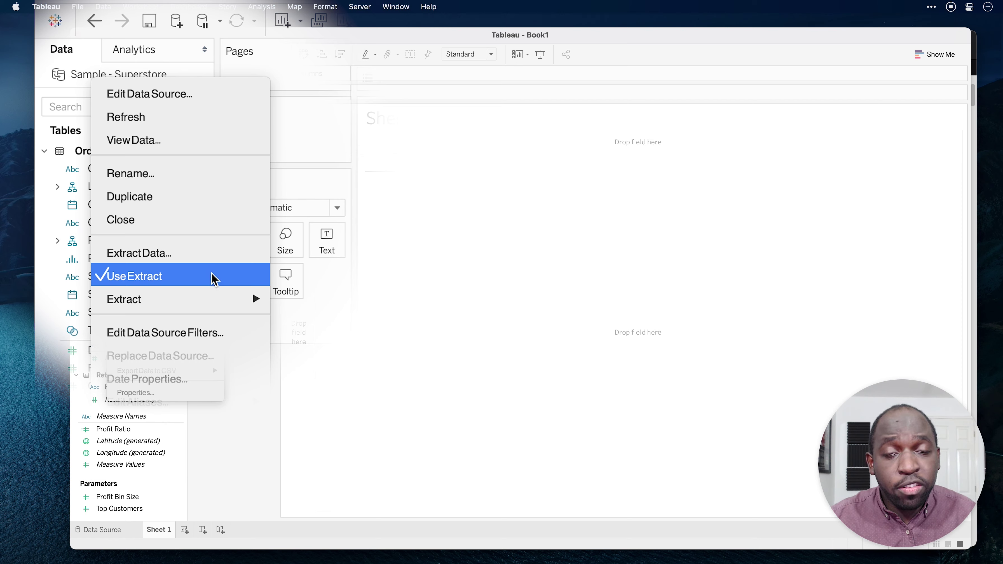
mouse_move(207, 294)
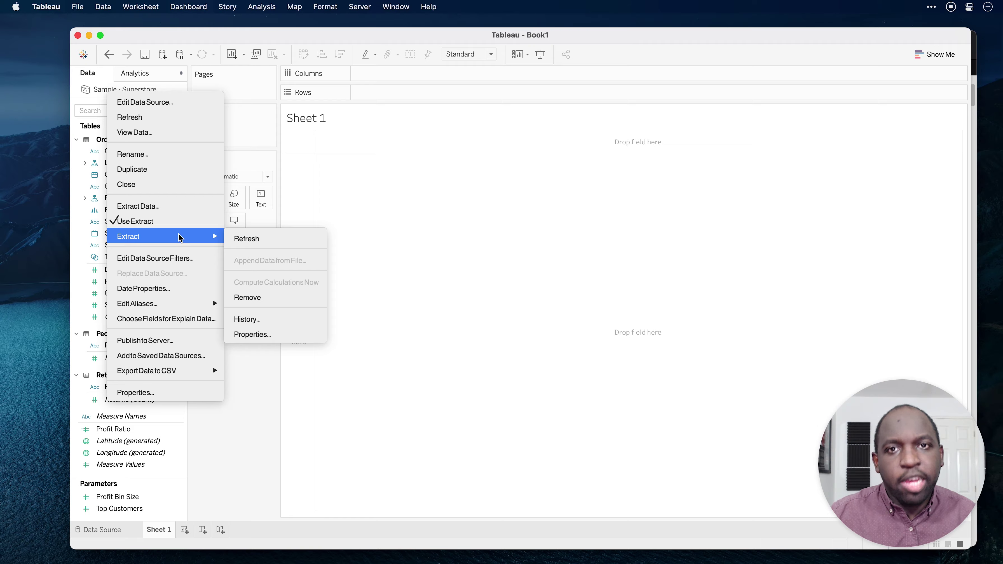
- Switch to Finder and open Sample - Superstore v2.hyper from the Tableau file types folder in Tableau
key("ctrl+Up")
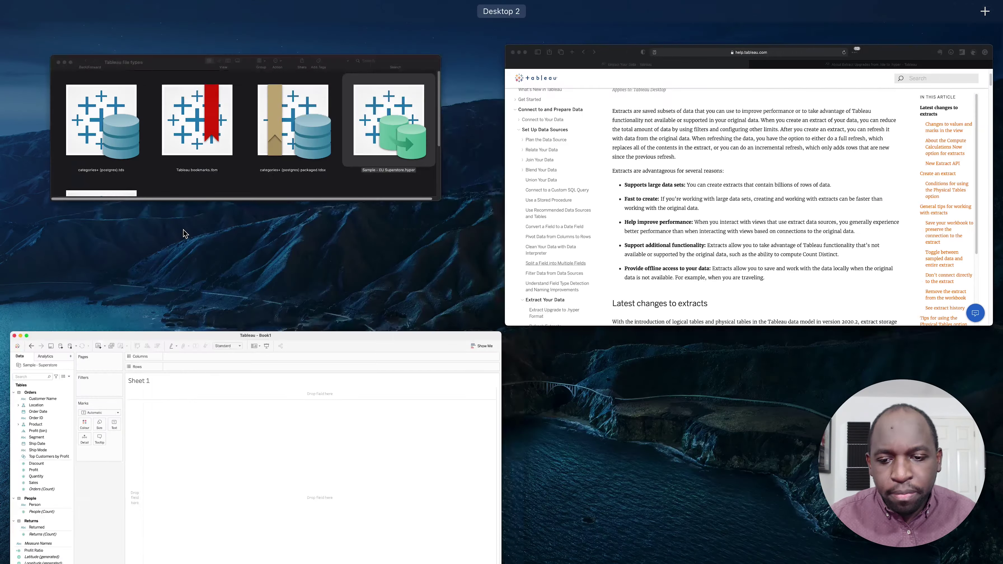
left_click(403, 170)
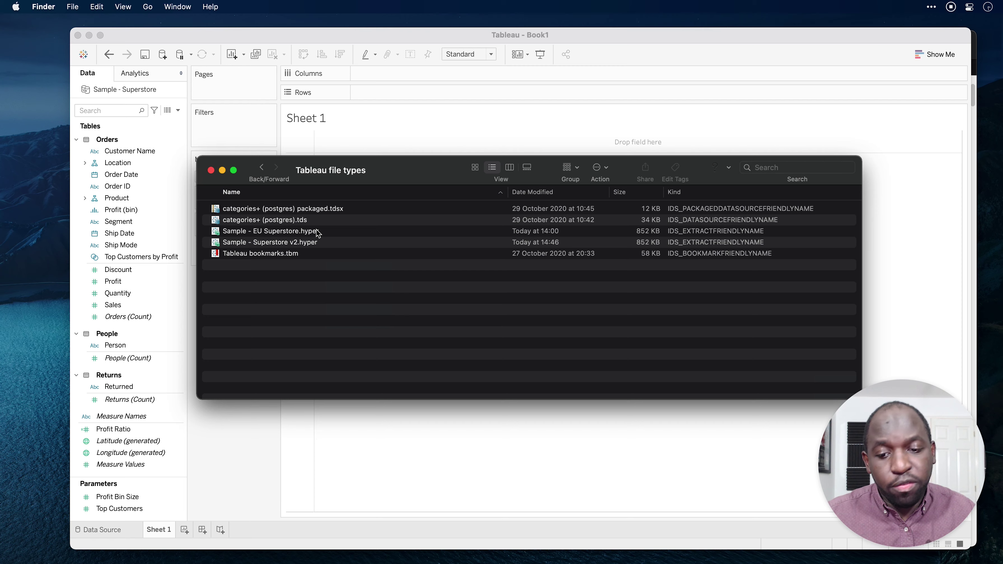
left_click(319, 246)
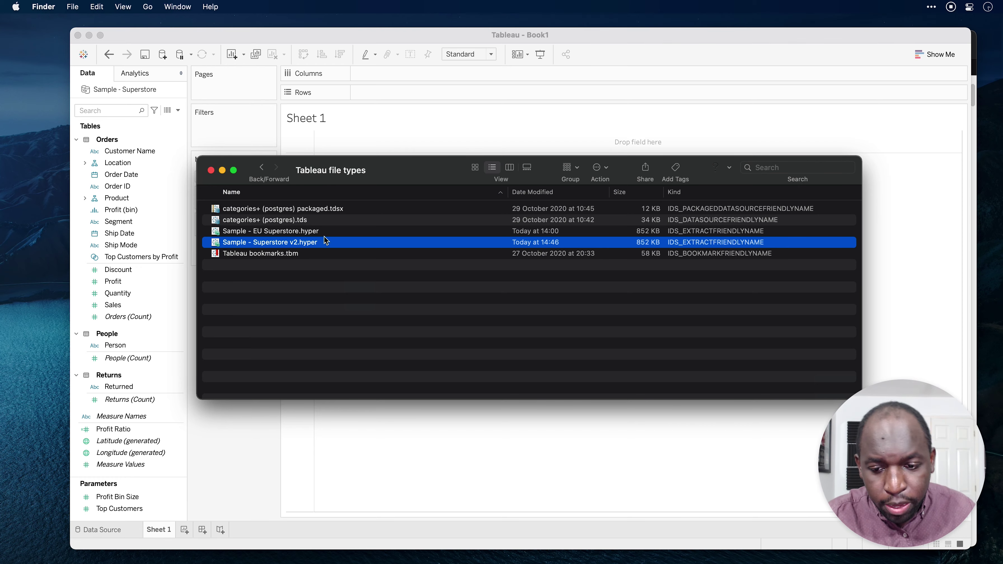
left_click_drag(409, 179, 513, 158)
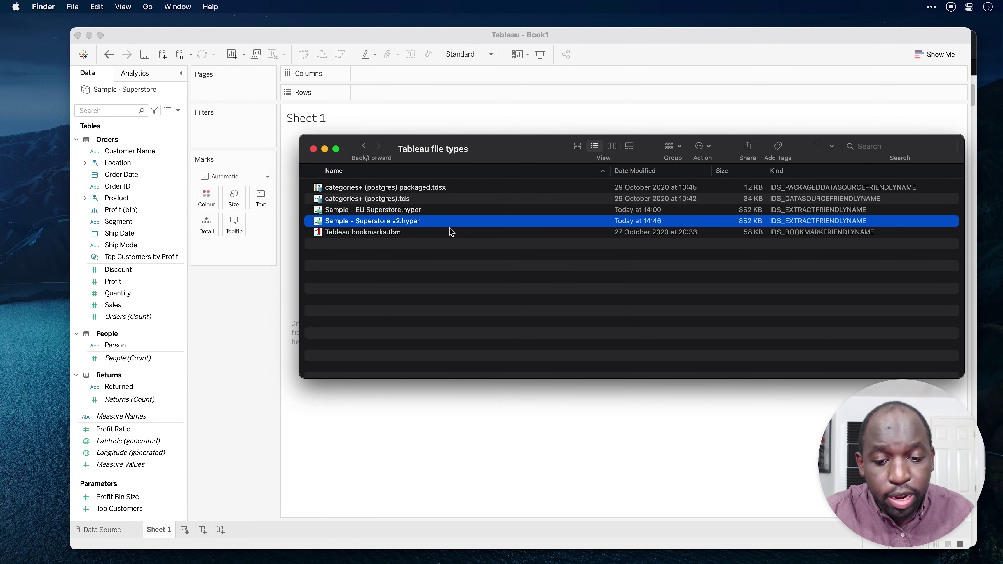
left_click(411, 223)
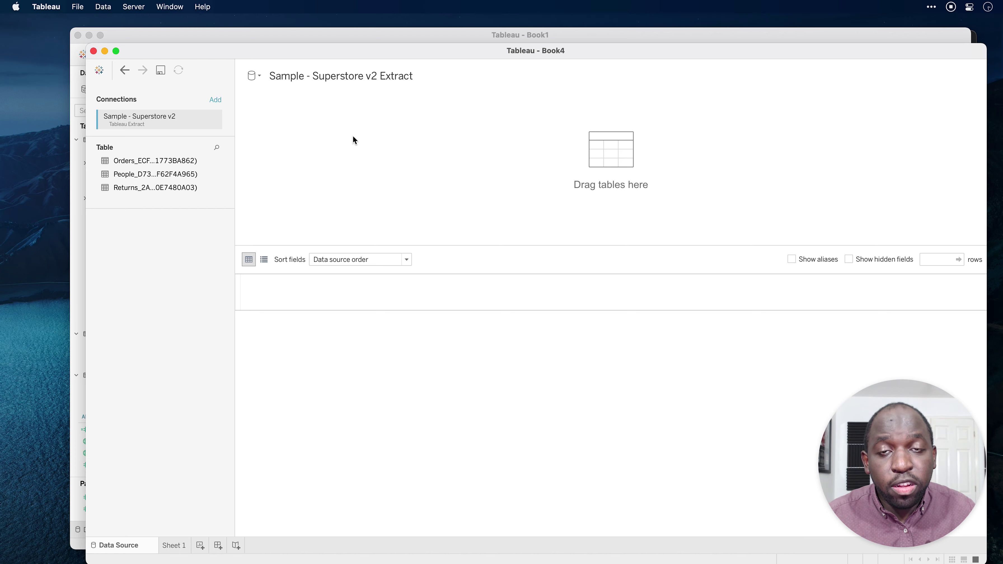
- Place the Orders table on the data source canvas to preview its rows, and close the workbook
left_click_drag(165, 162, 326, 160)
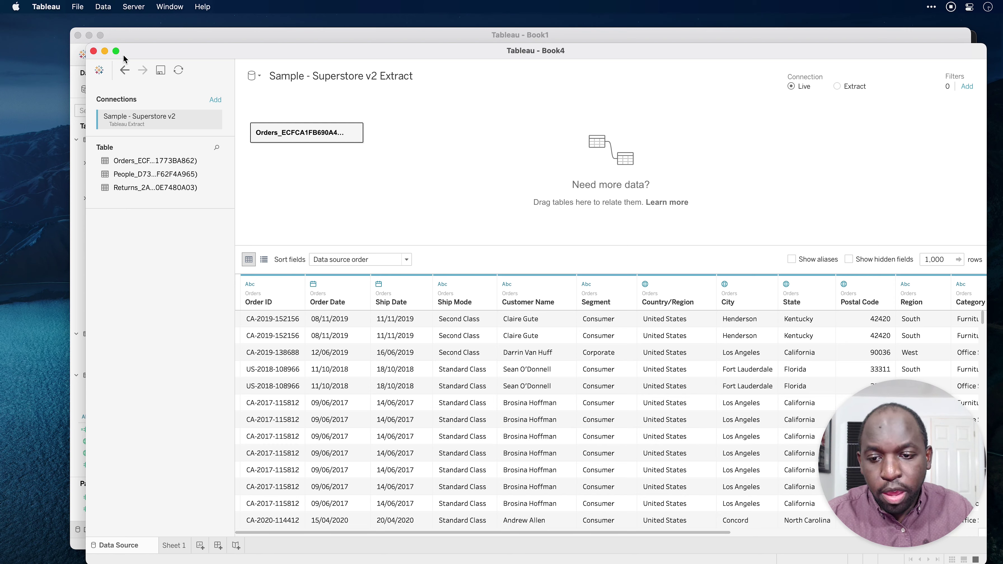
left_click(93, 50)
left_click(508, 323)
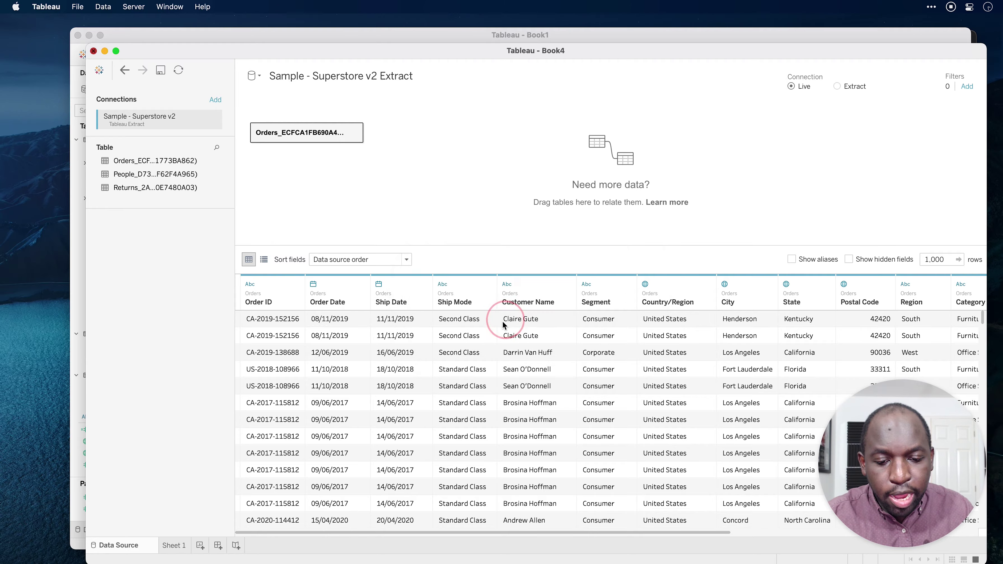
- Switch to Finder, open Sample - EU Superstore.hyper in Tableau and expand its Extract table to inspect the physical tables it contains
key("ctrl+Up")
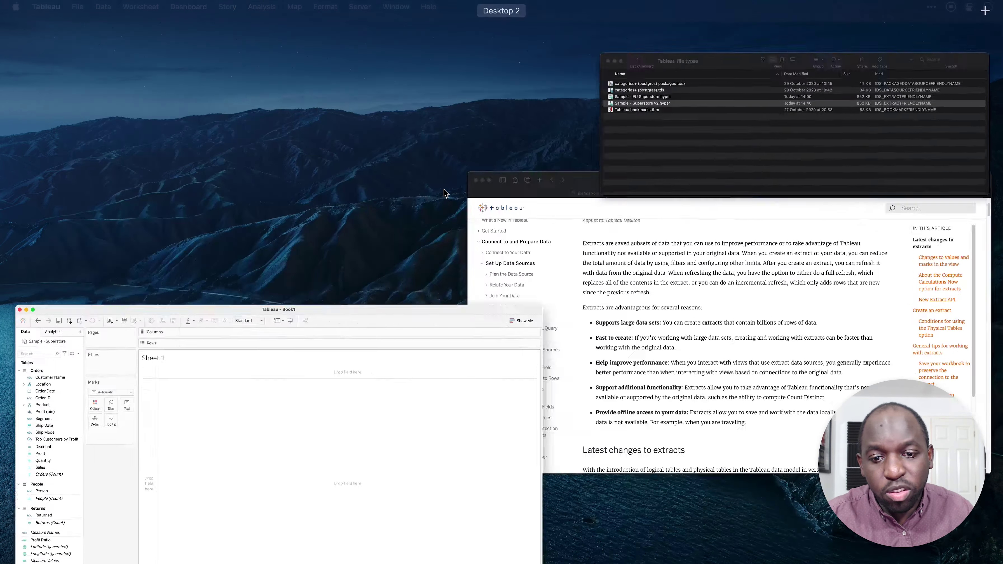
left_click(671, 95)
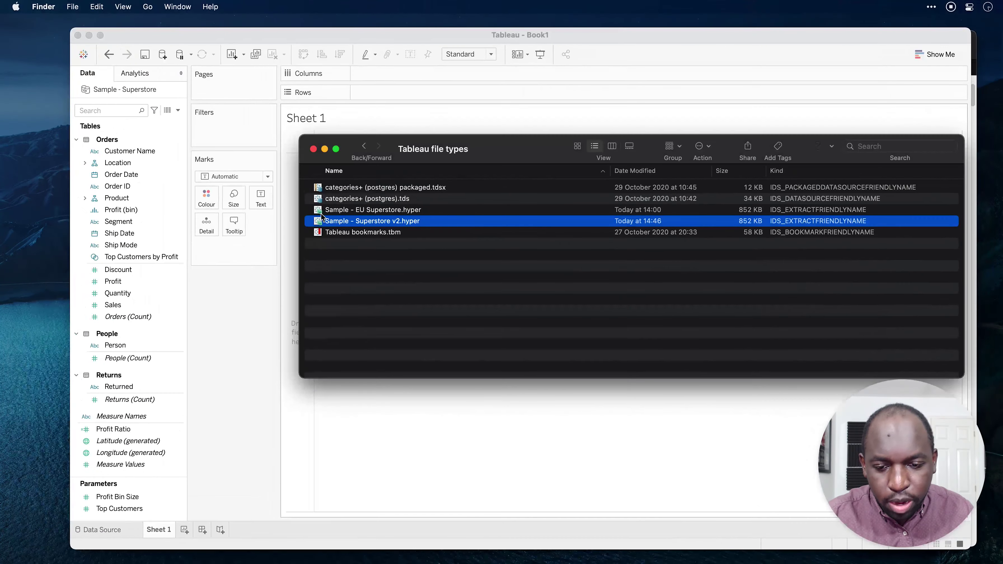
left_click(387, 215)
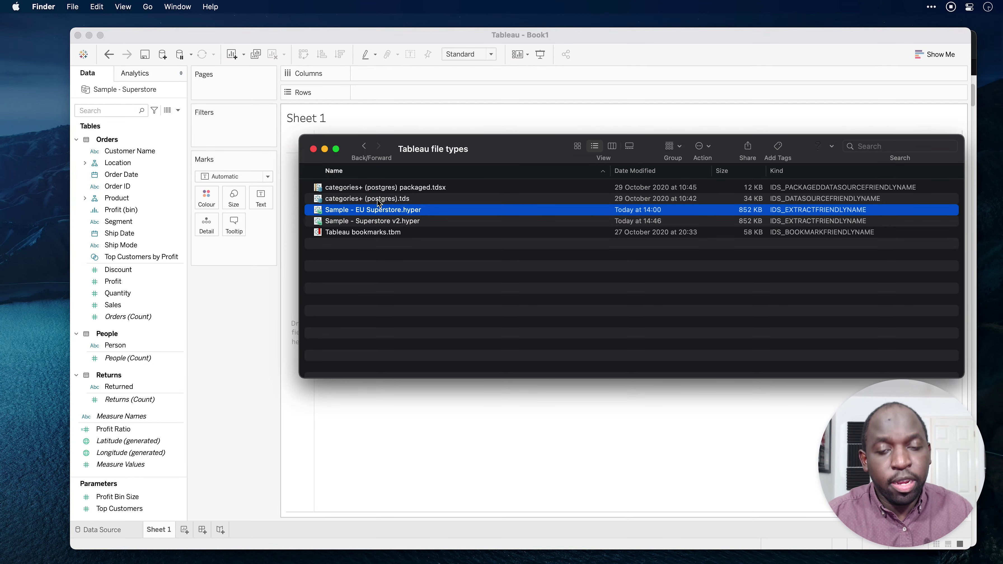
double_click(369, 209)
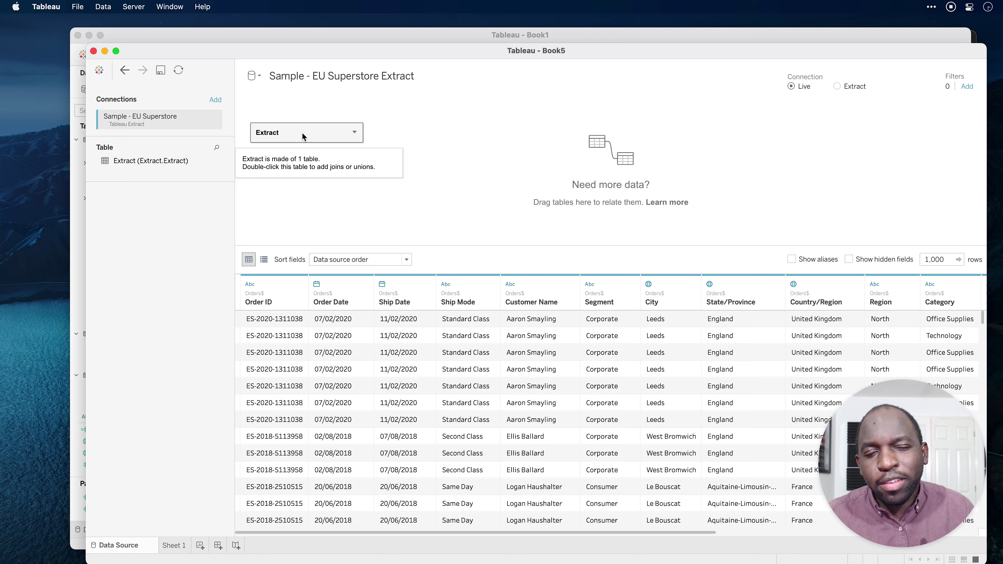
left_click(352, 135)
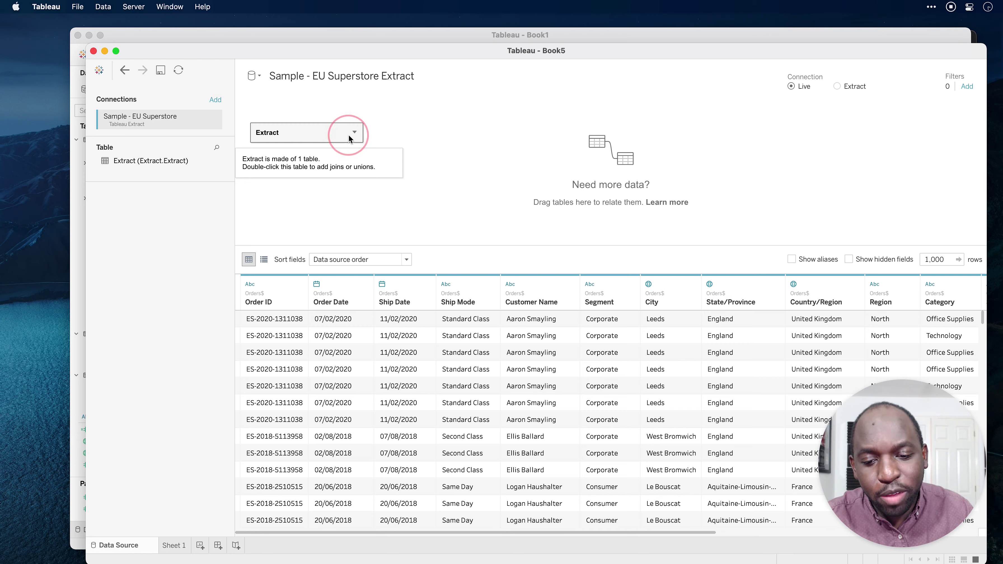
left_click(365, 145)
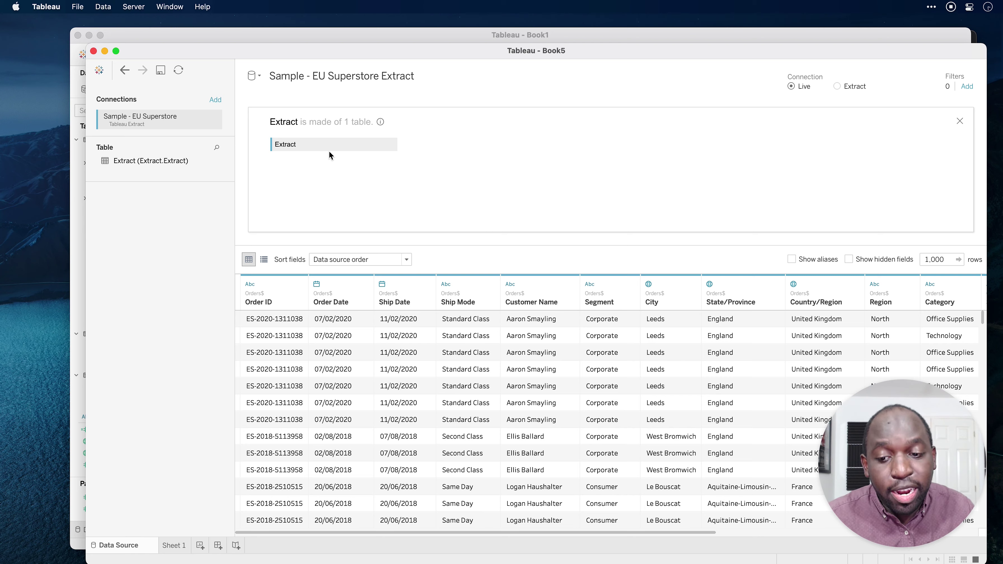
- Leave the physical-table view of the Extract table and close the EU Superstore workbook
left_click(959, 121)
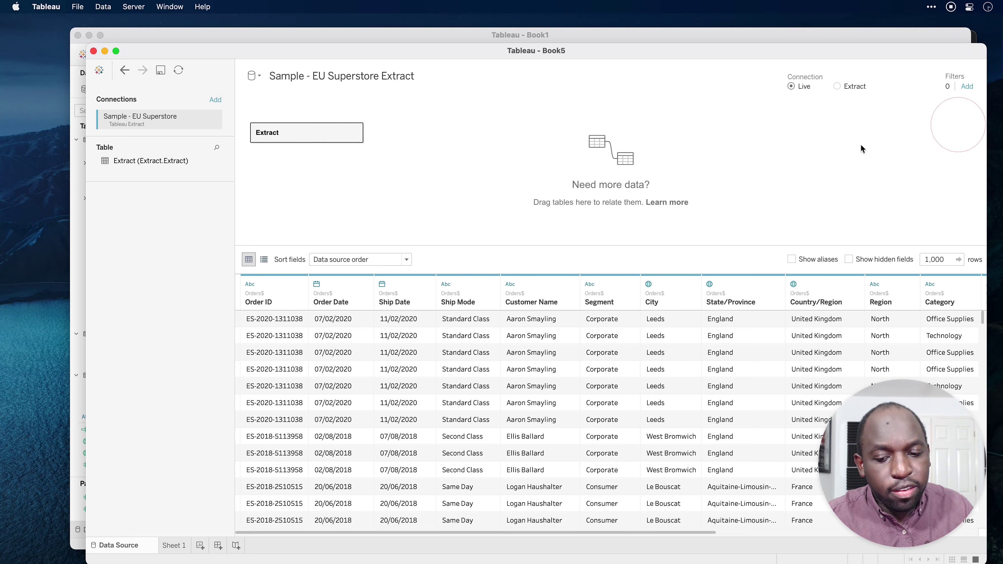
left_click(94, 51)
left_click(509, 327)
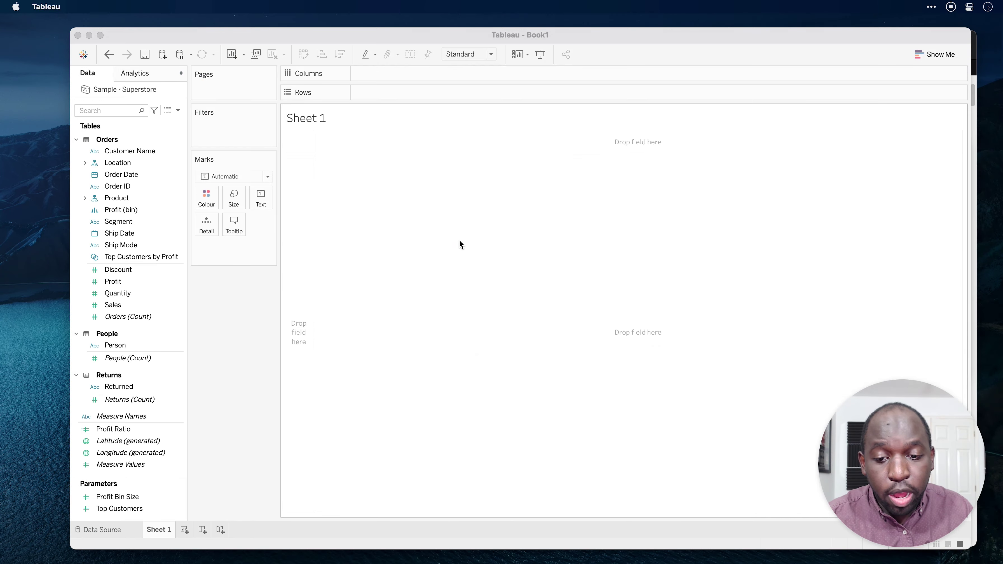
- Switch to Finder and add Sample - EU Superstore.hyper to the Book1 workbook in Tableau as a second data source
key("ctrl+Up")
left_click(809, 99)
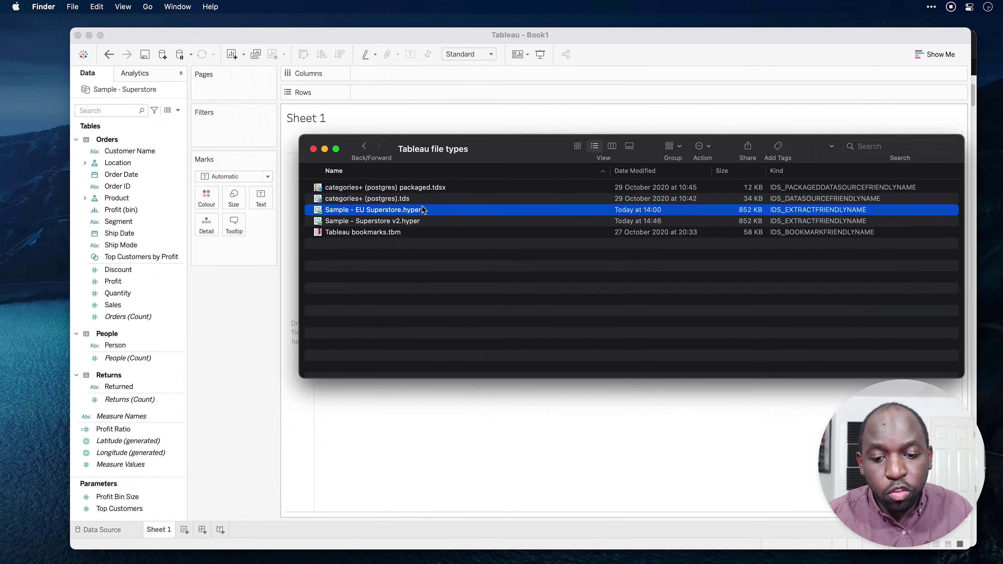
left_click(574, 293)
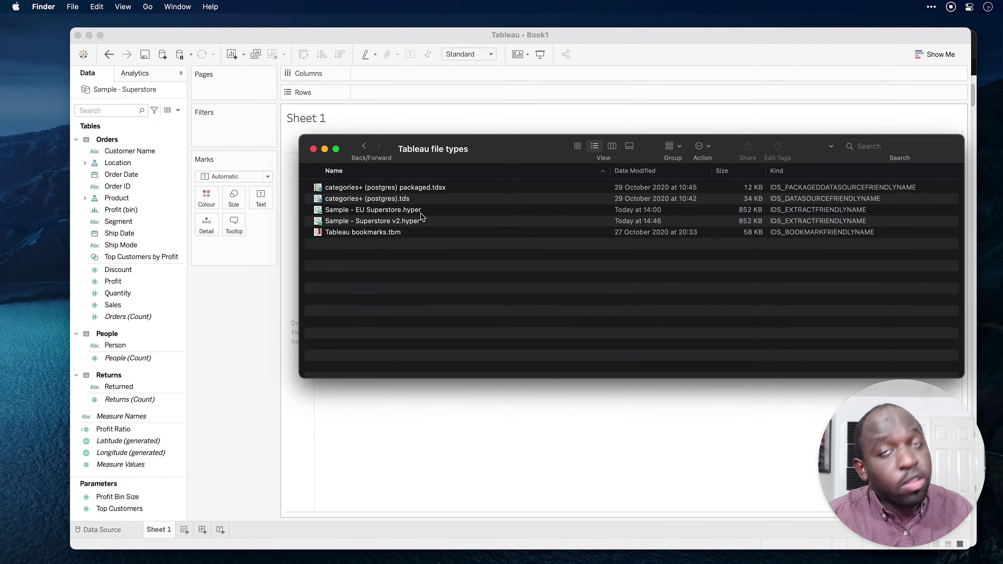
left_click_drag(418, 213, 251, 289)
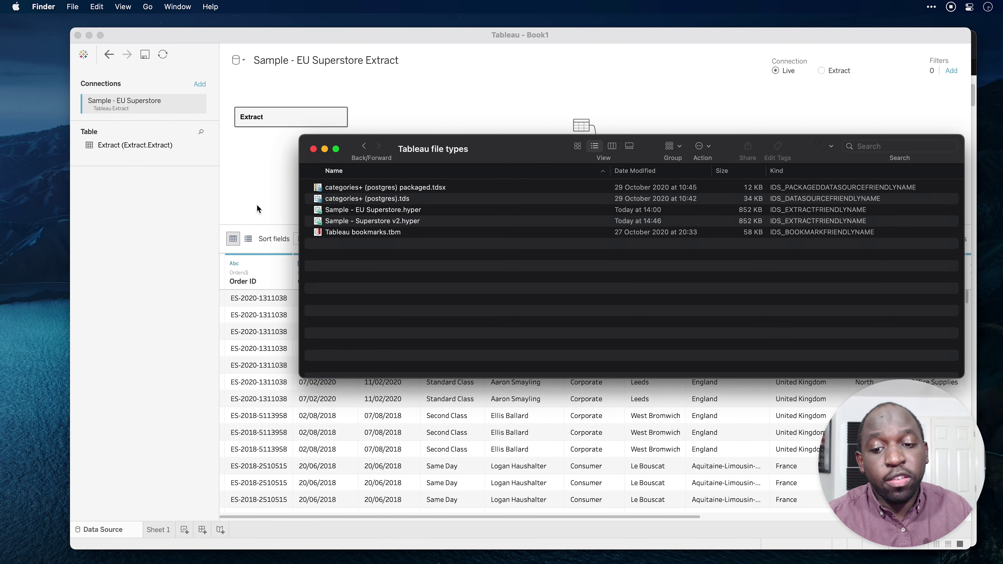
left_click(253, 194)
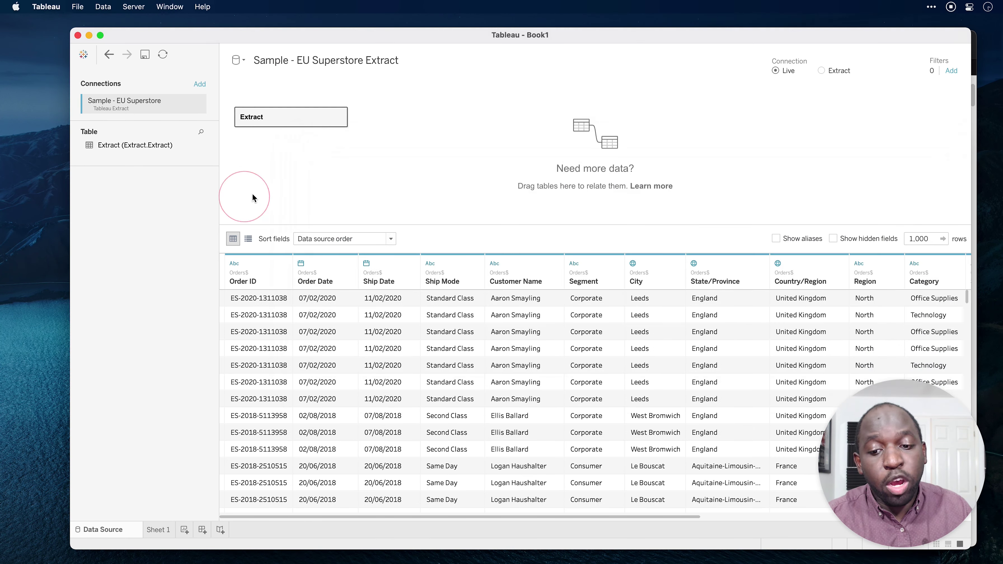
- From Sheet 1, inspect the connection properties of the Sample - EU Superstore Extract data source and check its available extract commands
left_click(159, 529)
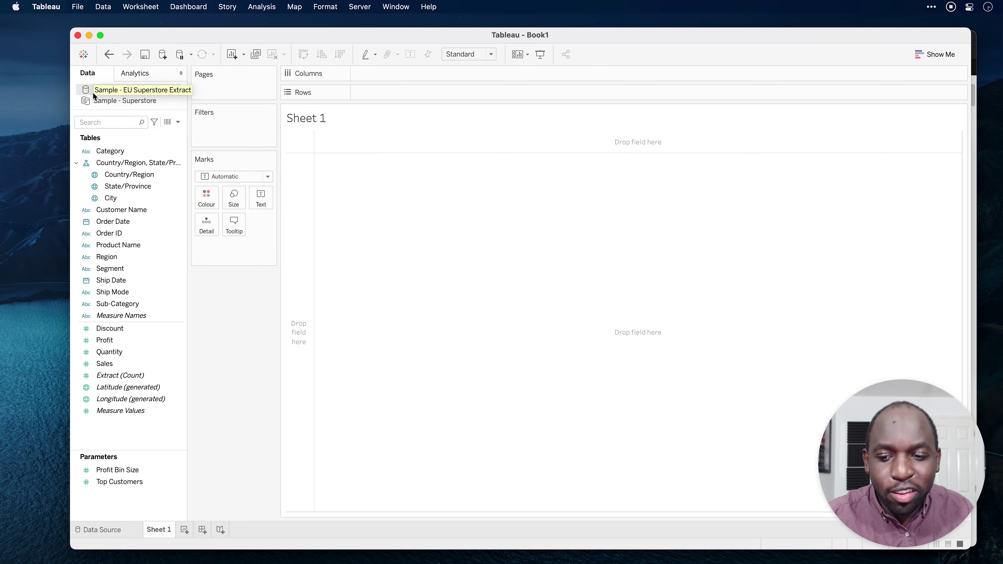
right_click(94, 96)
left_click(130, 393)
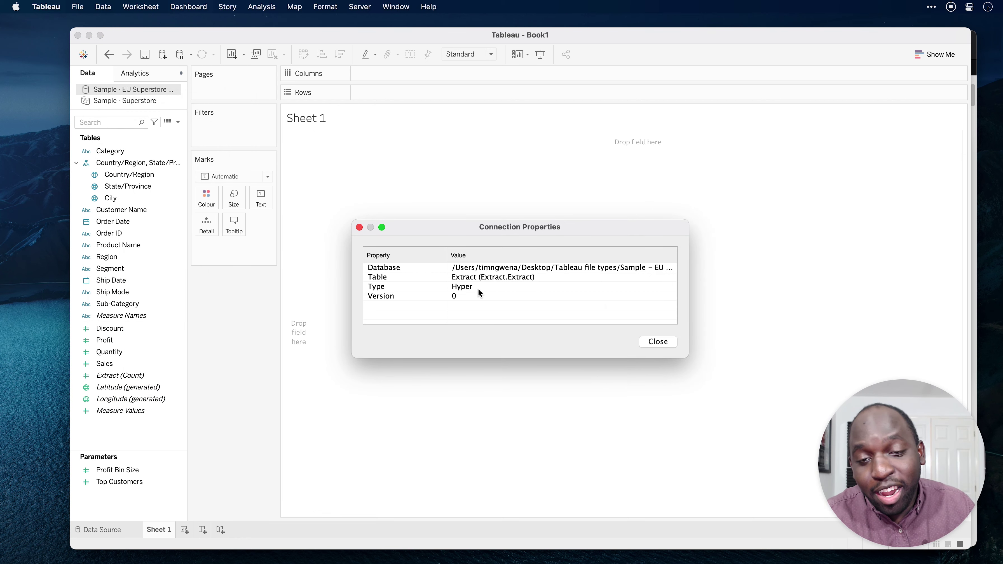
left_click(360, 227)
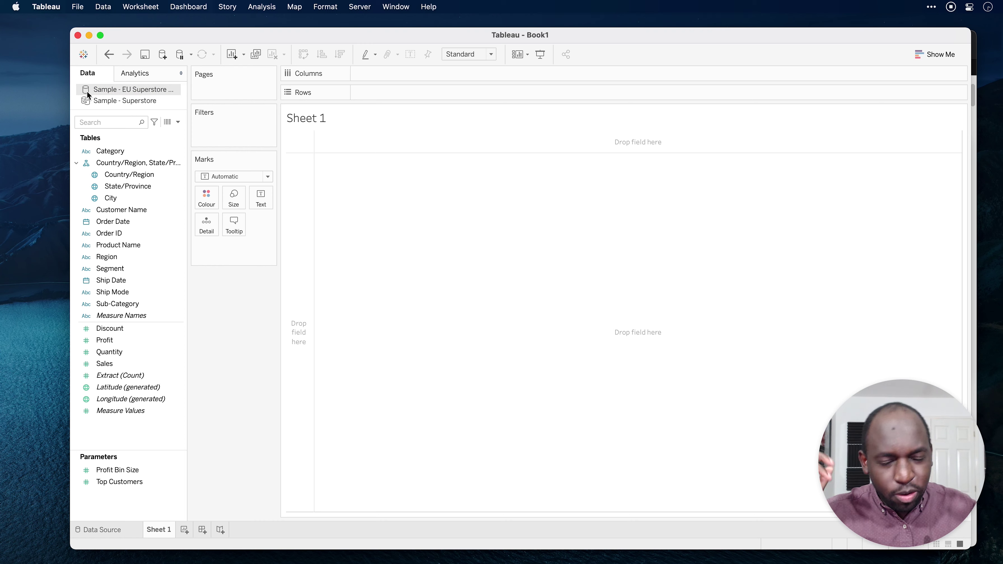
right_click(110, 92)
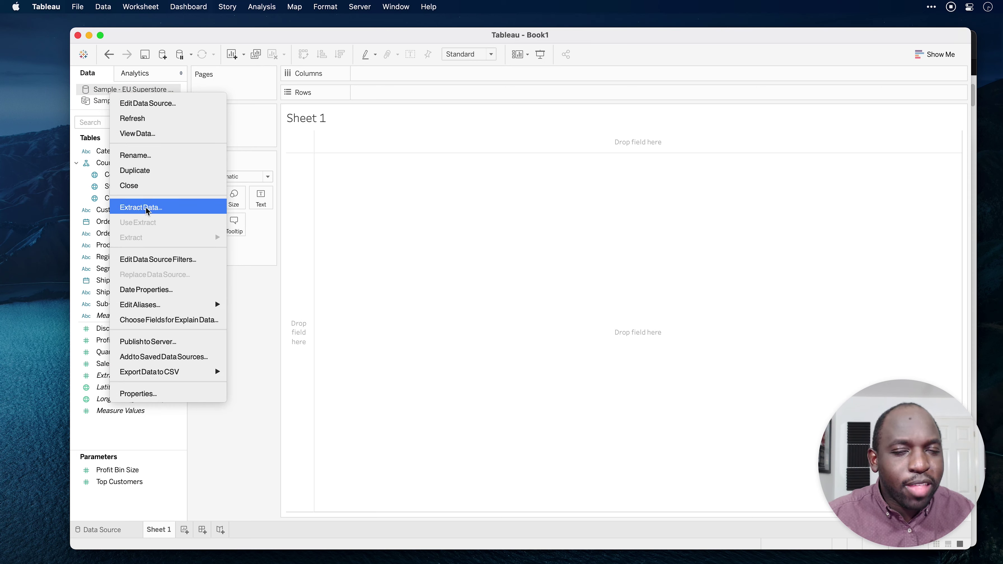
left_click(369, 203)
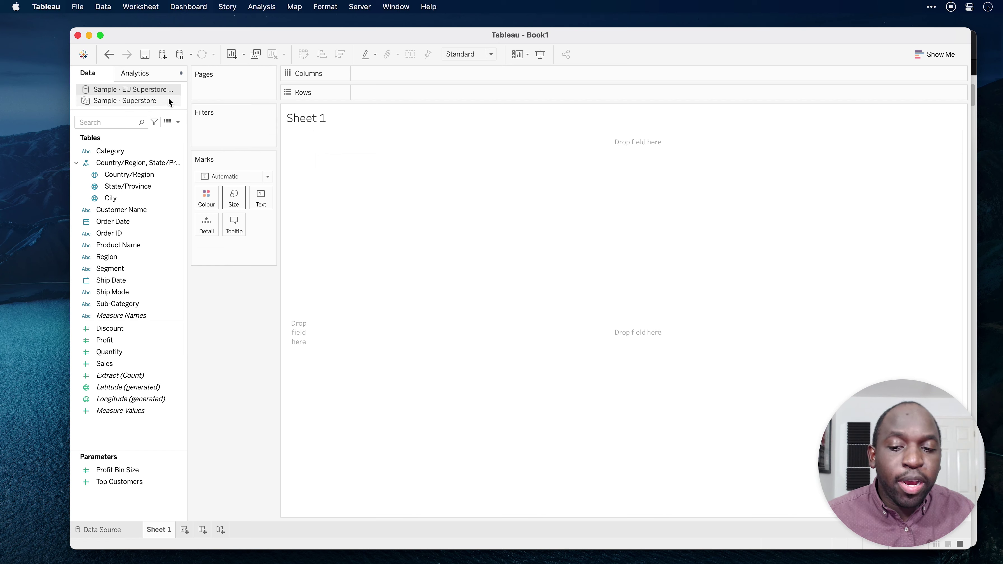
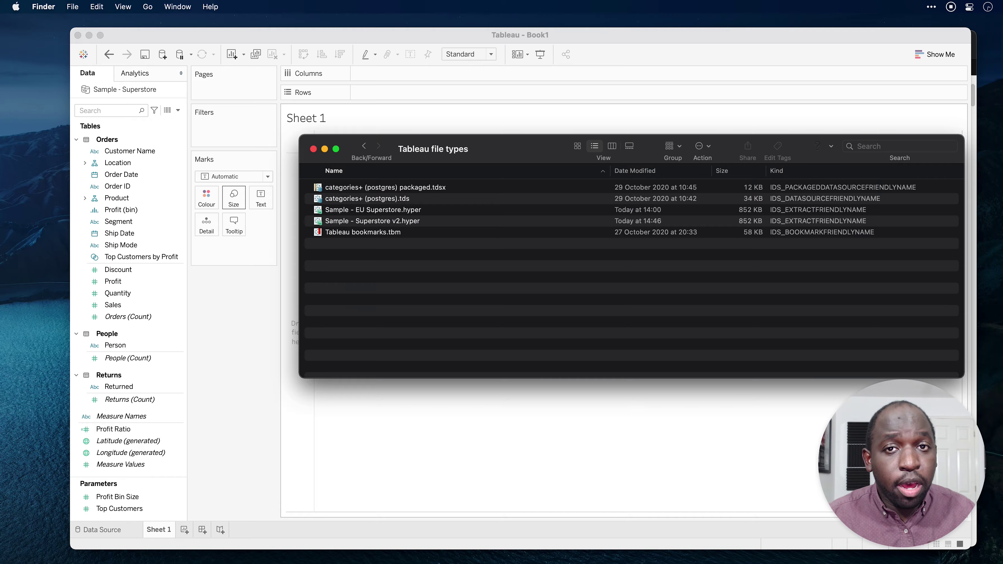
- Switch to Safari and read the Tableau help article on the new .hyper extract format and what causes an extract upgrade
key("ctrl+Up")
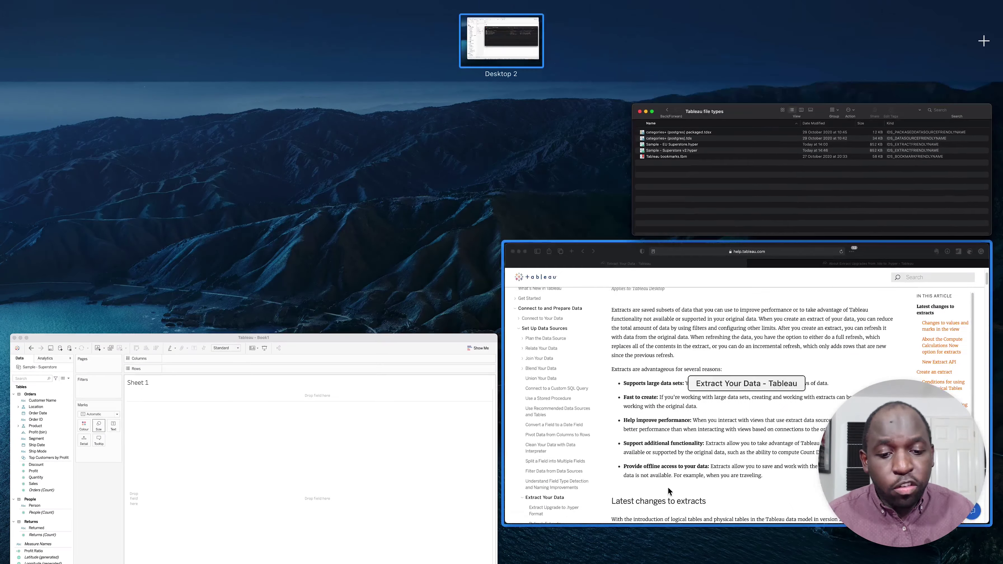
left_click(647, 405)
left_click(644, 68)
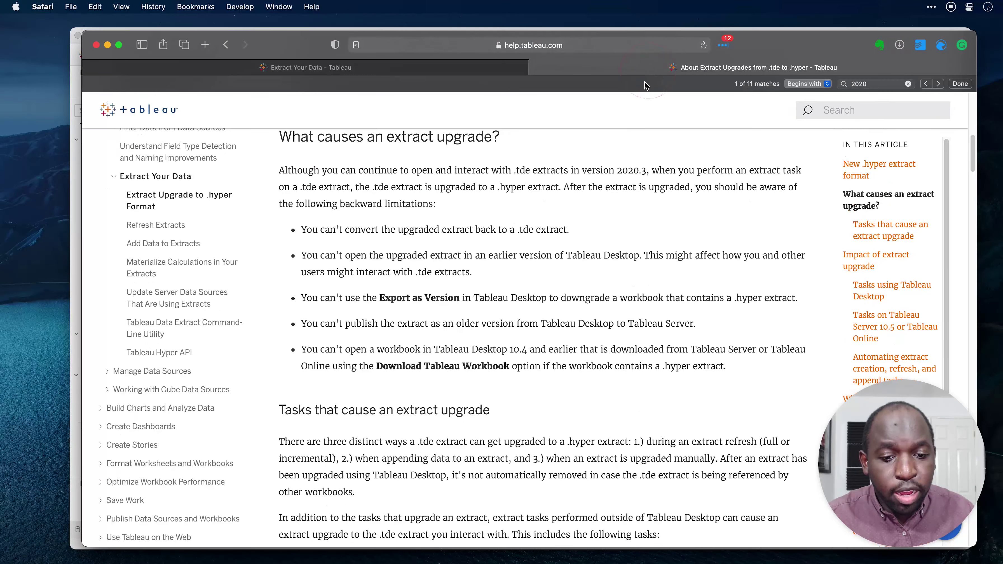
scroll(613, 235, "up", 10)
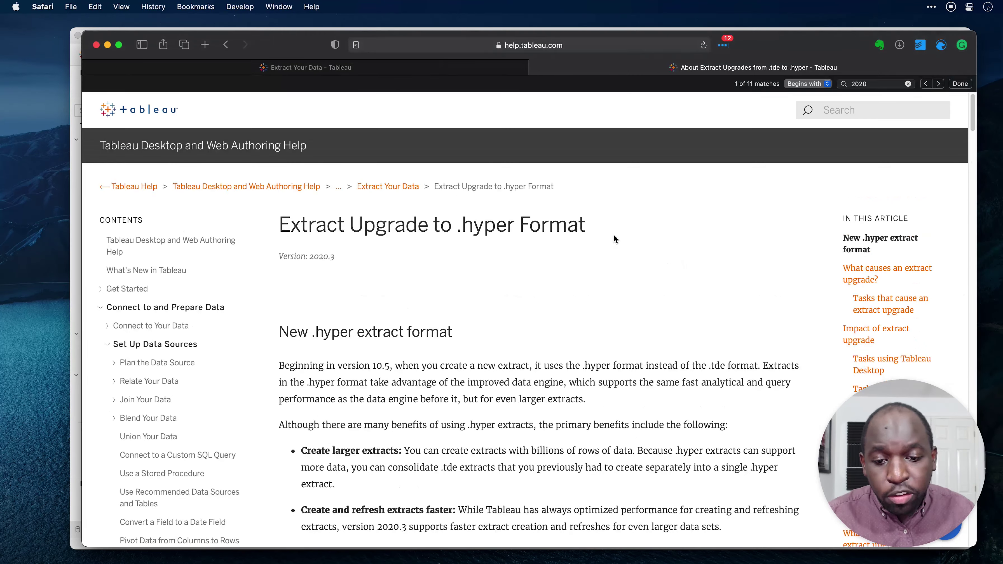
scroll(614, 234, "down", 4)
scroll(613, 235, "down", 5)
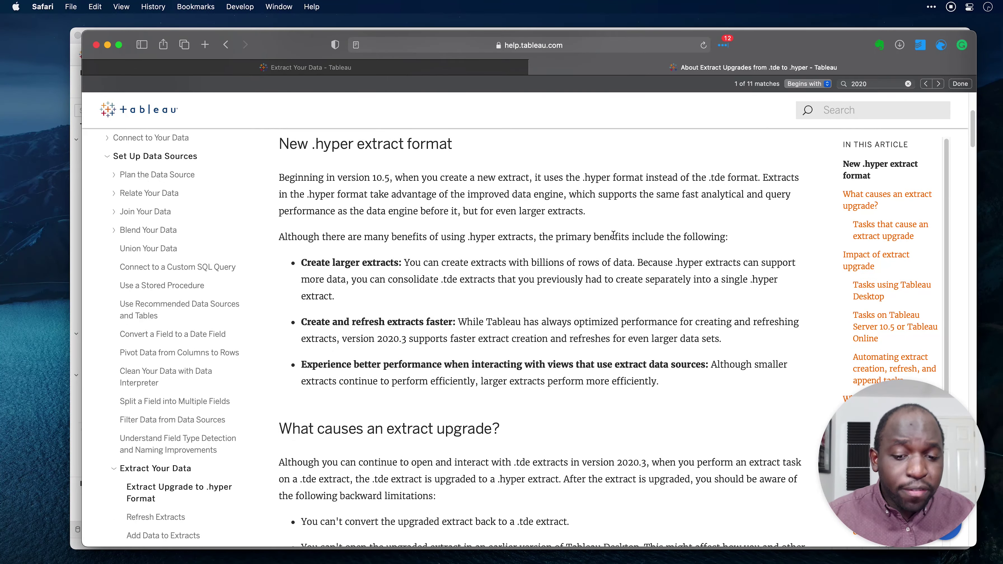
scroll(612, 236, "down", 1)
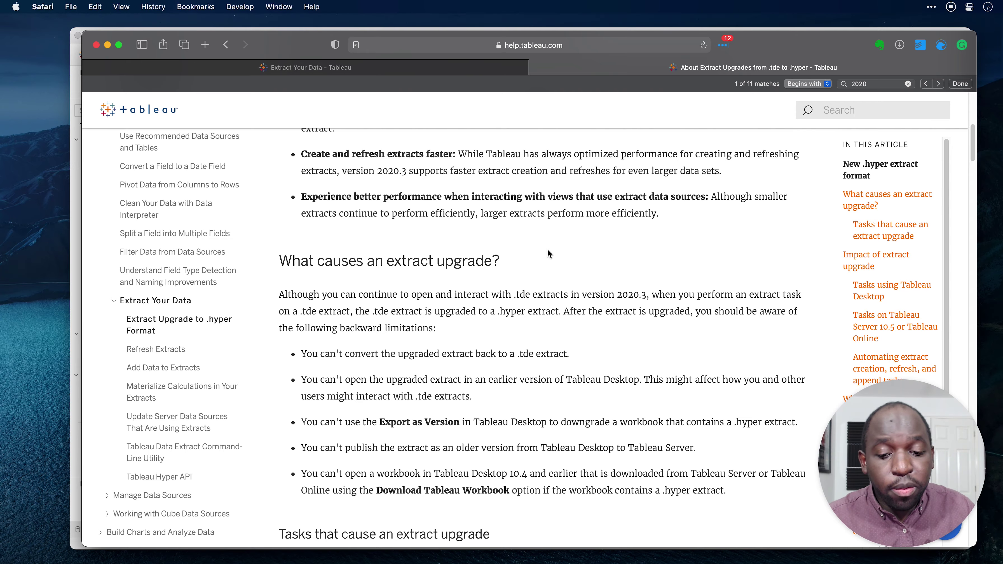
- Return to Tableau, glance at the Tableau file types folder, and turn off Use Extract for the Sample - Superstore data source
key("ctrl+Up")
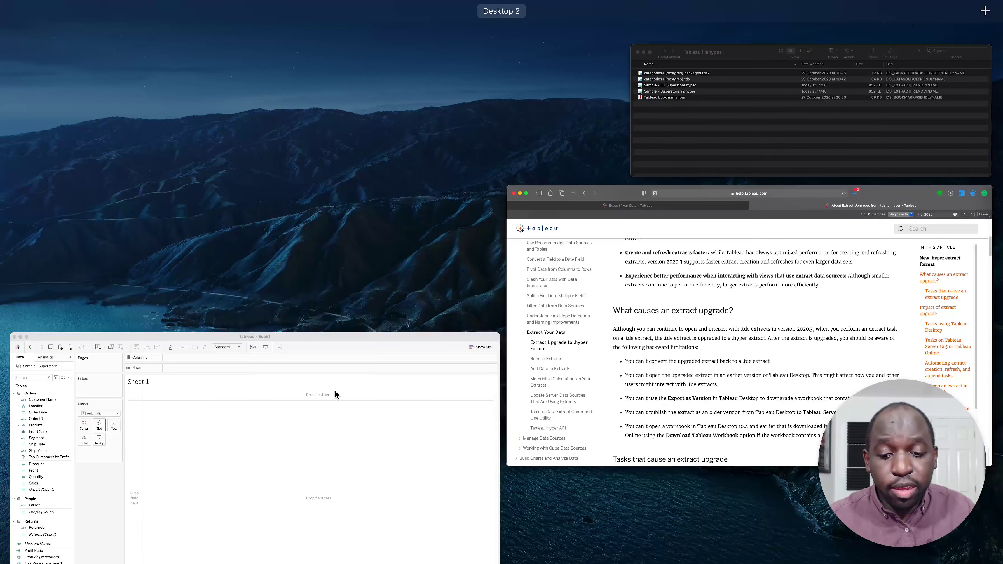
left_click(334, 390)
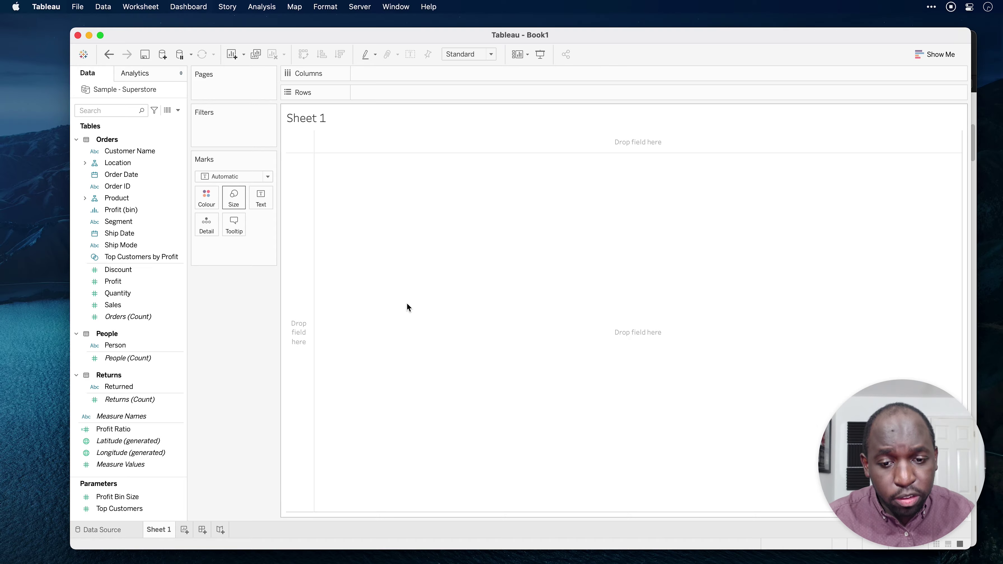
key("ctrl+Up")
left_click(772, 146)
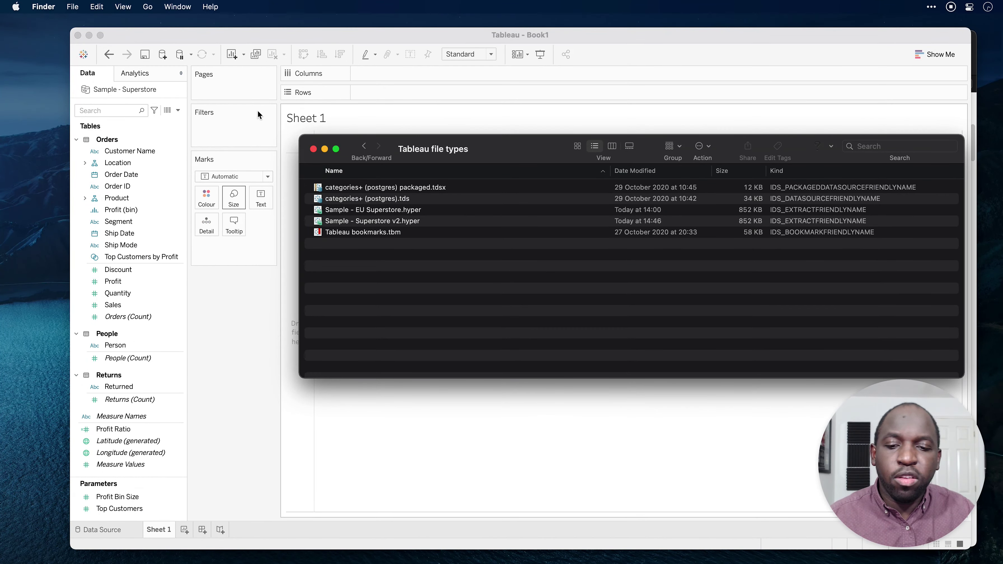
left_click(230, 100)
right_click(144, 92)
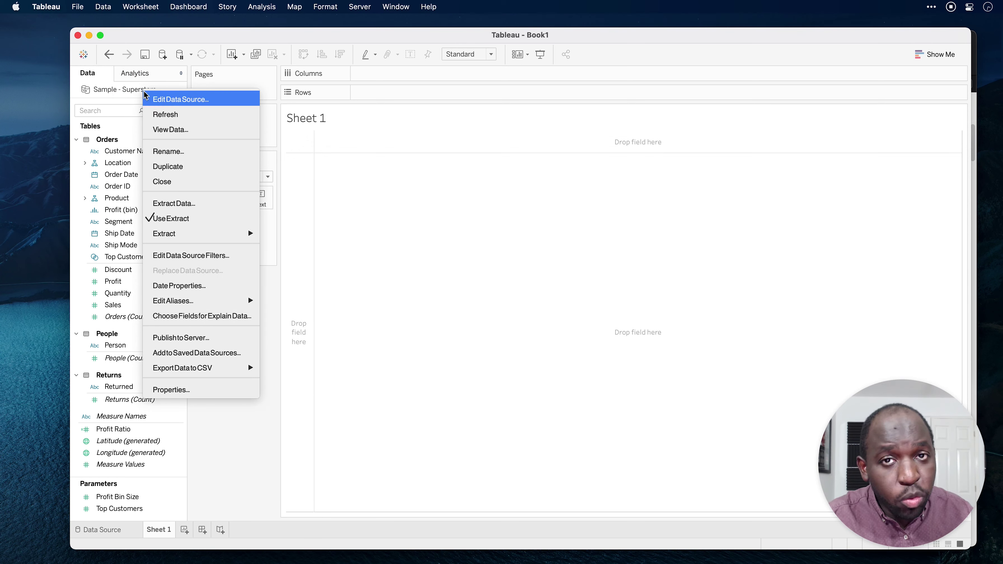
left_click(193, 219)
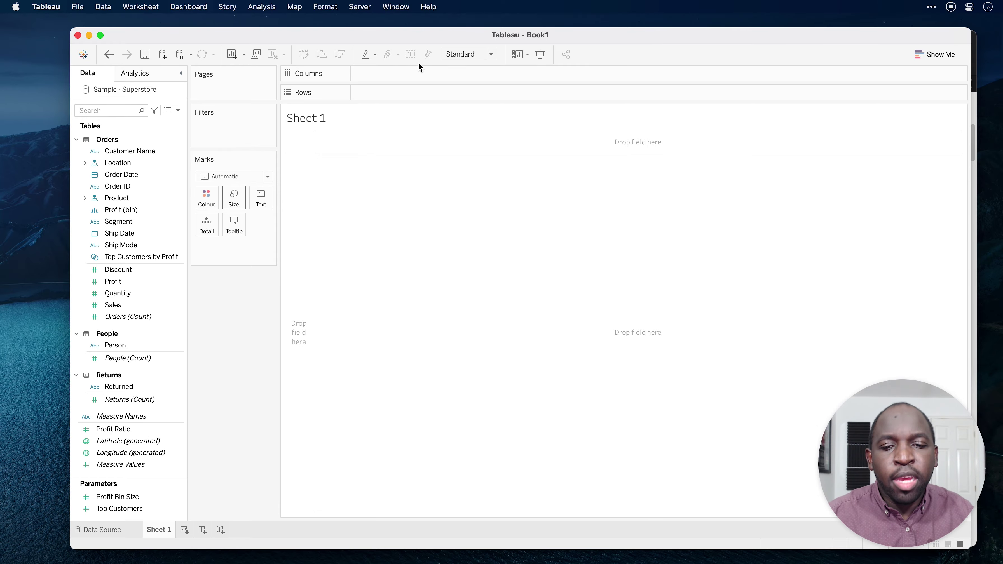
- Check in Finder that Sample - Superstore v2.hyper still exists, and turn Use Extract back on for Sample - Superstore in Tableau
key("ctrl+Up")
left_click(764, 127)
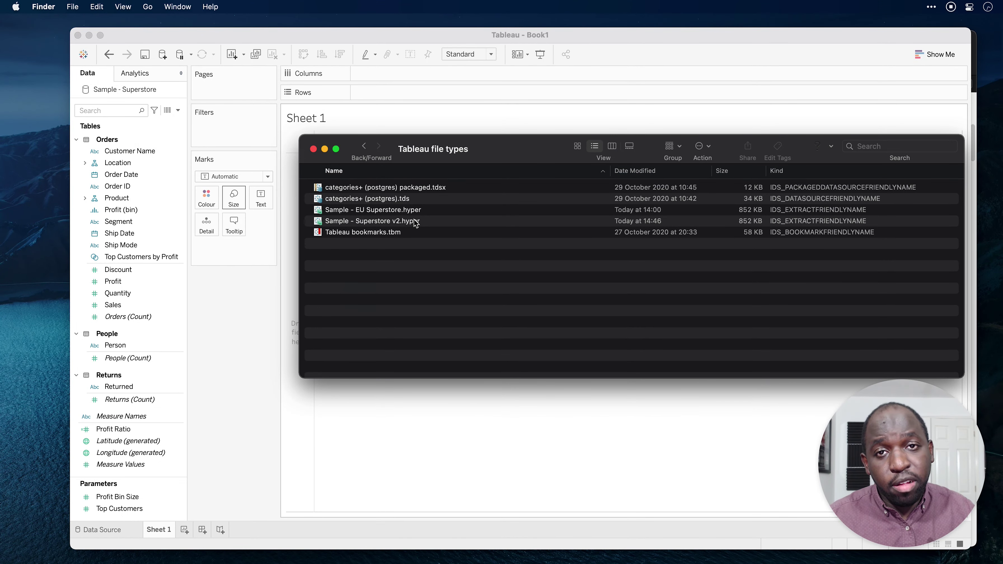
left_click(171, 89)
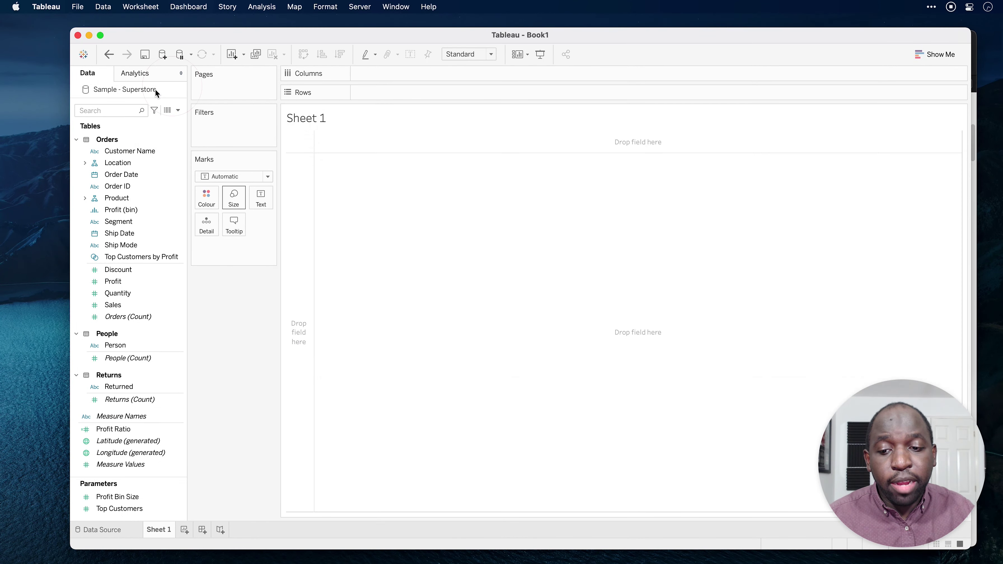
right_click(137, 89)
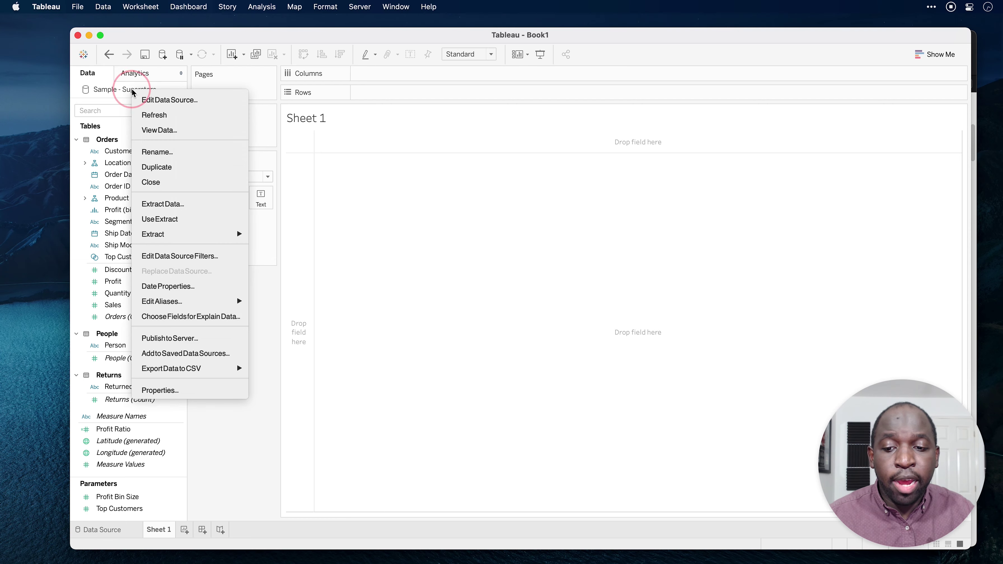
left_click(186, 220)
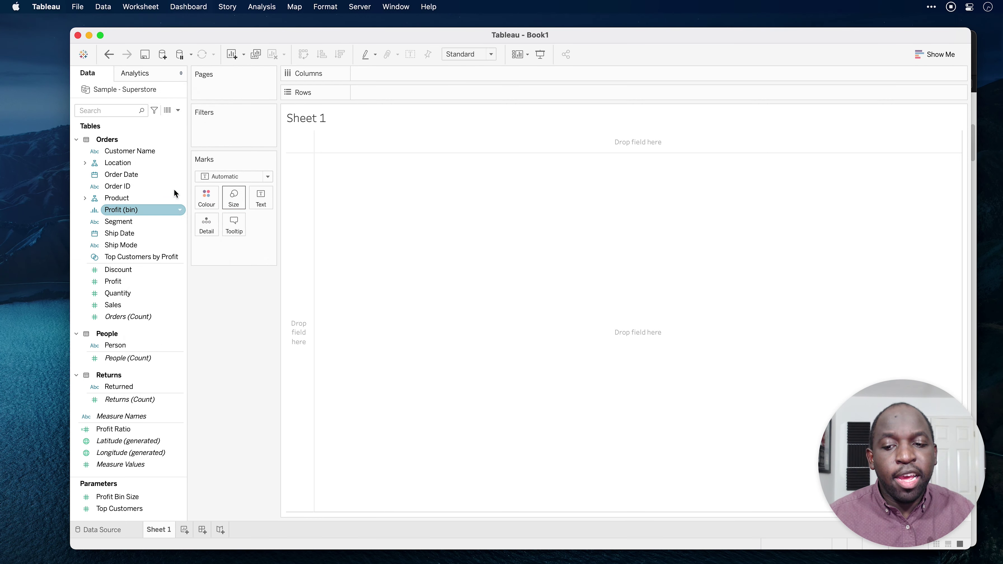
- Remove the extract from the Sample - Superstore data source, choosing to also delete the extract file
right_click(144, 92)
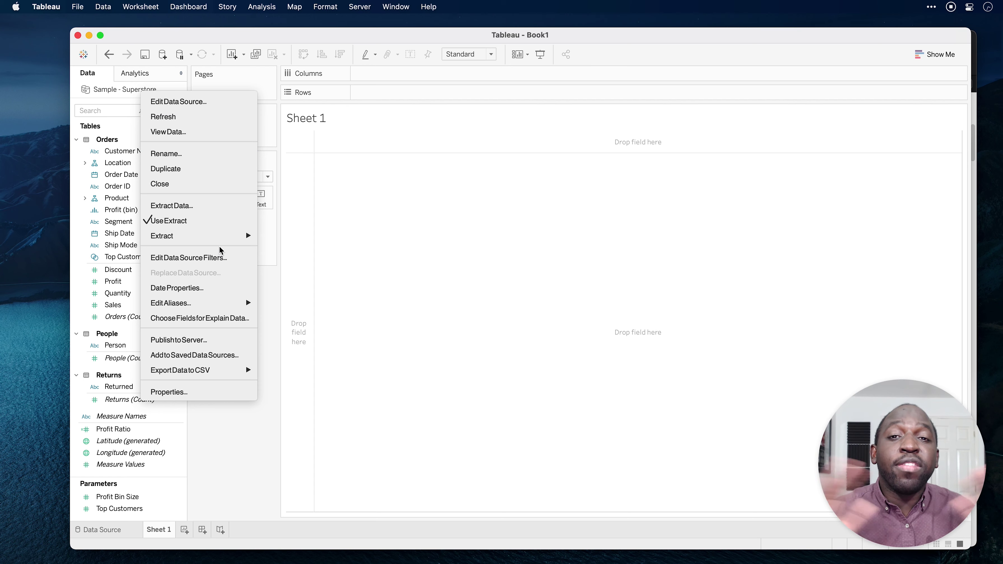
mouse_move(220, 239)
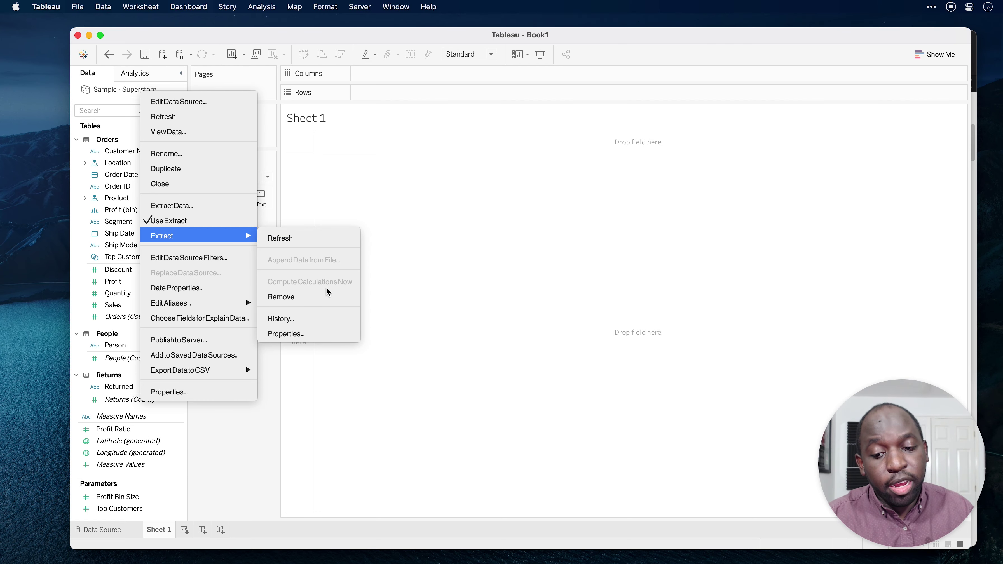
left_click(322, 297)
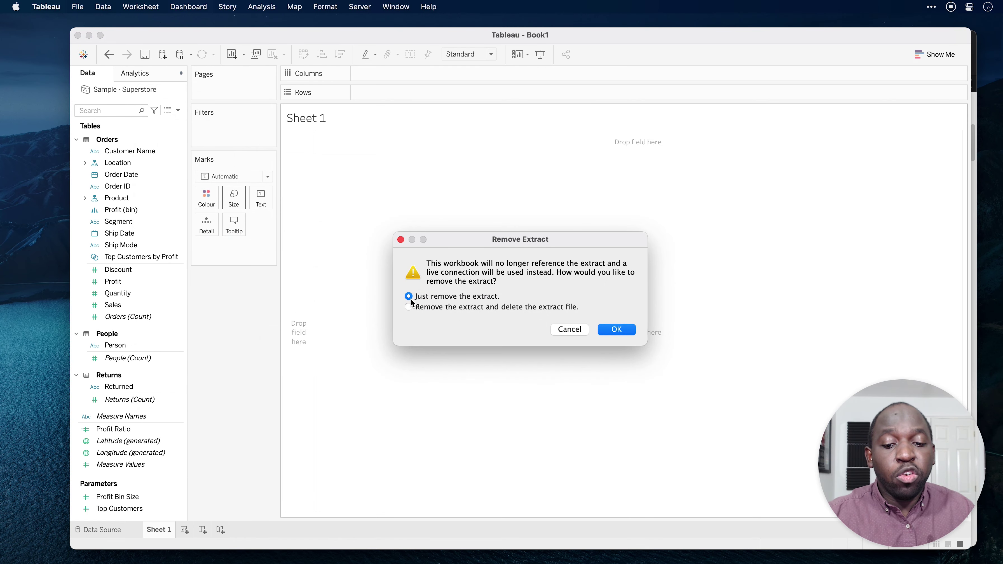
left_click(535, 311)
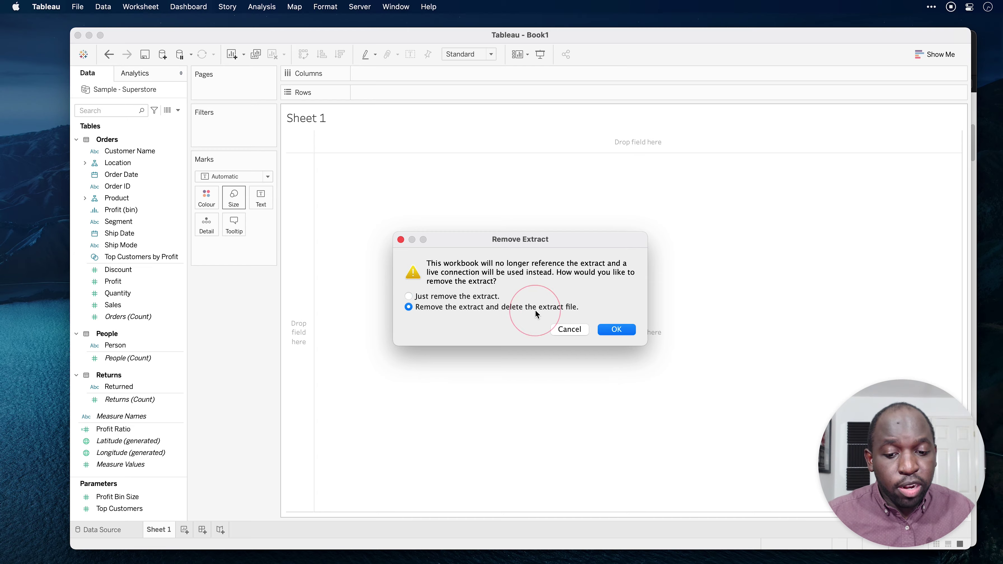
left_click(620, 329)
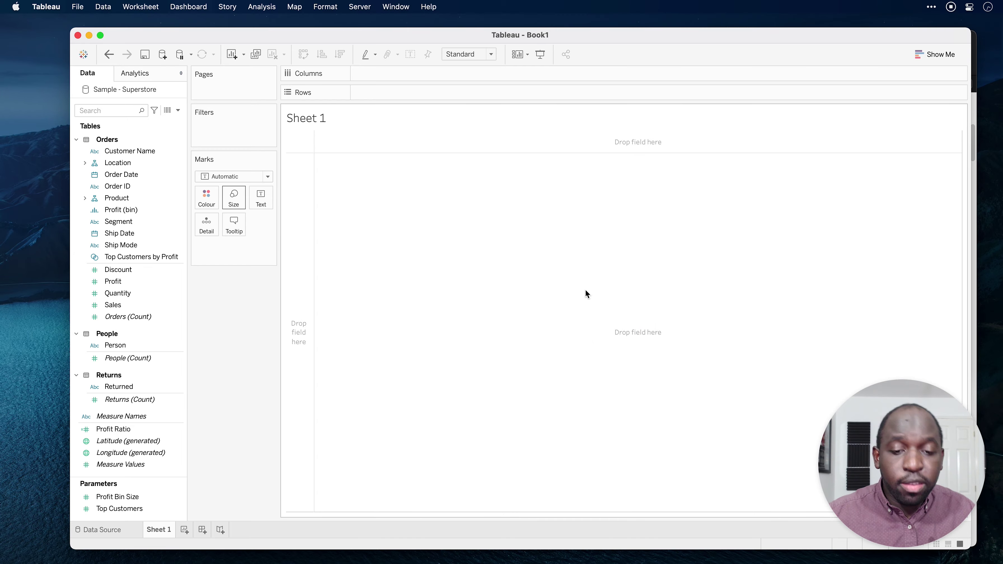
- Switch to Finder to check the Tableau file types folder for the deleted extract file, and return to Tableau
key("ctrl+Up")
left_click(750, 91)
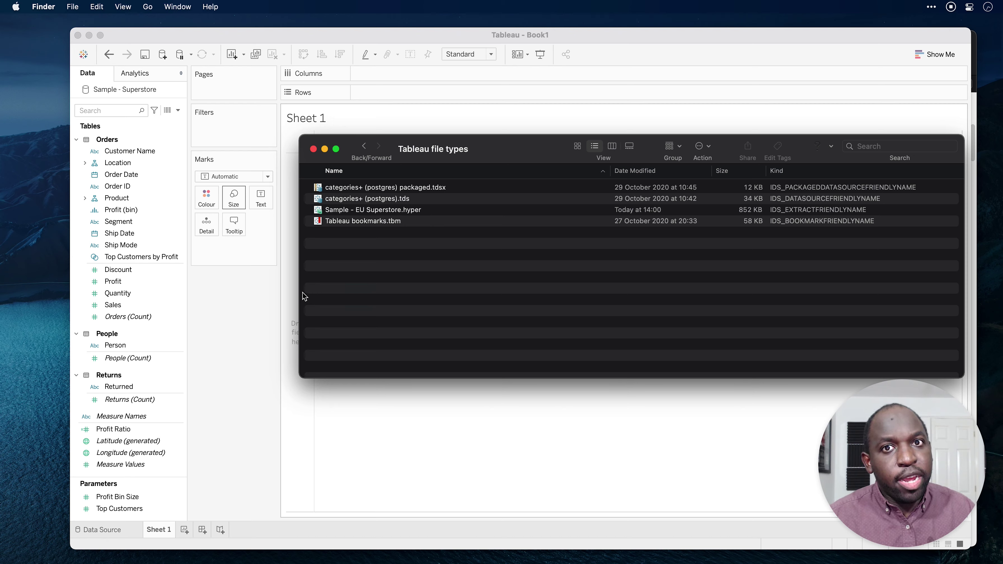
left_click(264, 324)
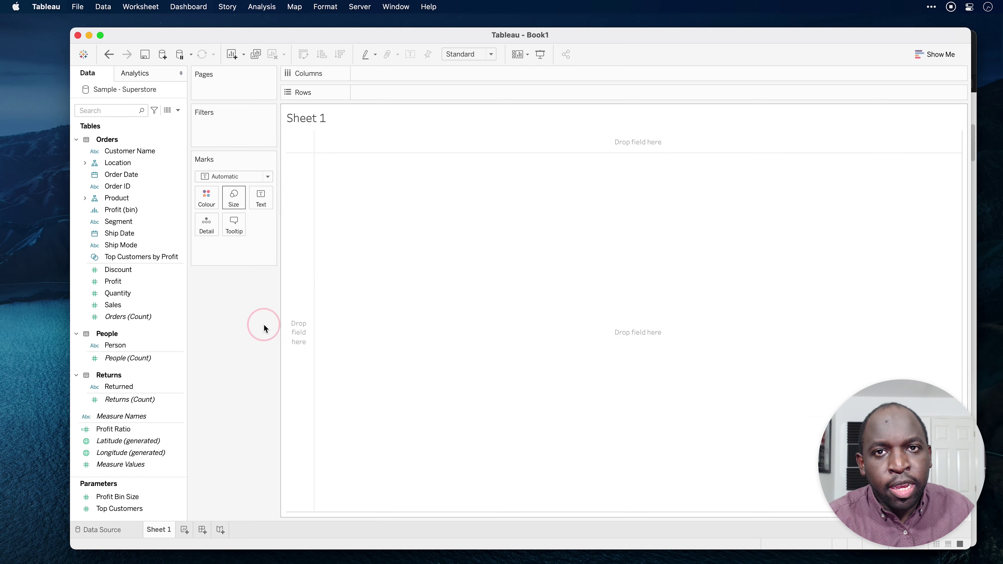
- Open the extract settings for Sample - Superstore, examine the Physical Tables storage option, and close the settings without extracting
right_click(144, 91)
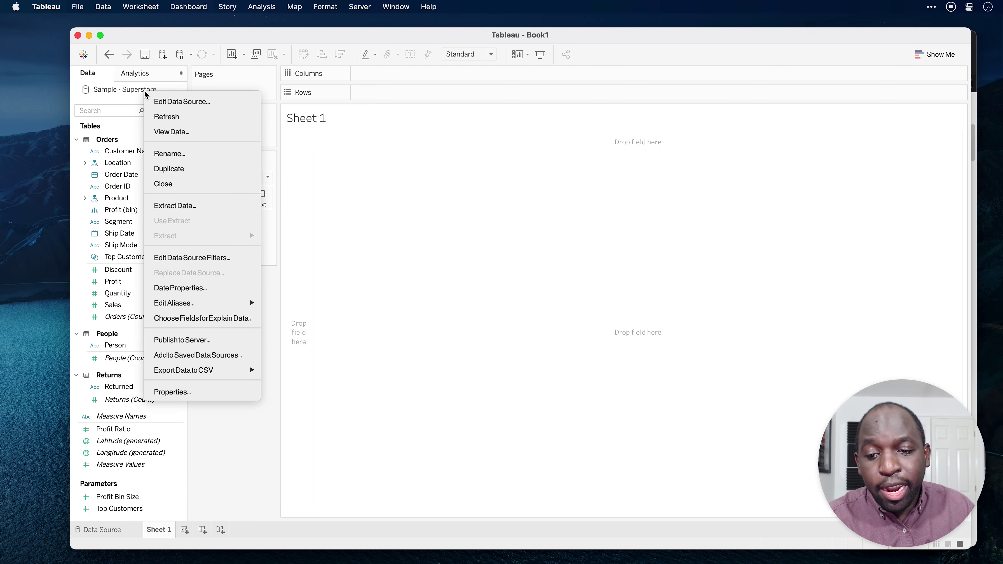
left_click(212, 207)
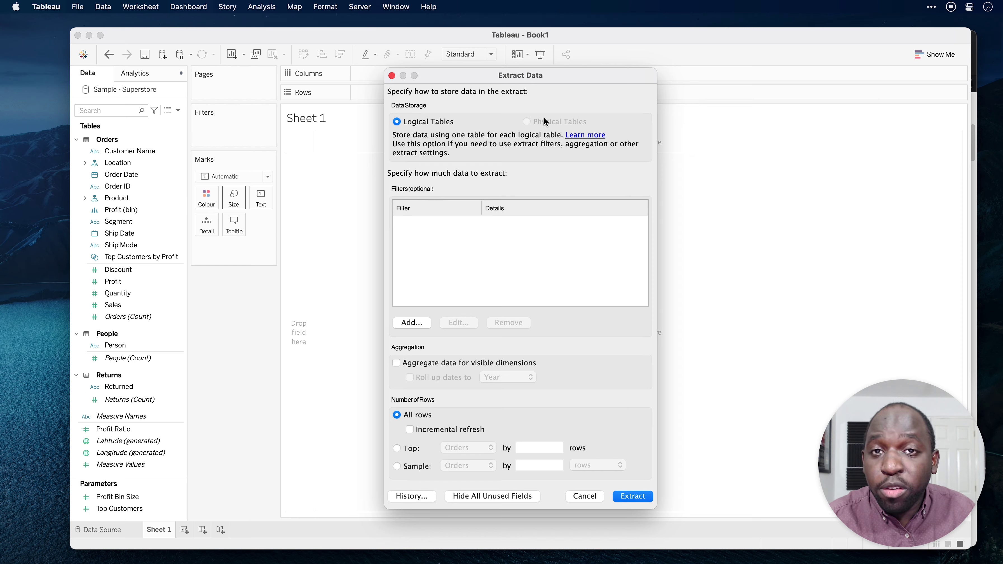
mouse_move(543, 118)
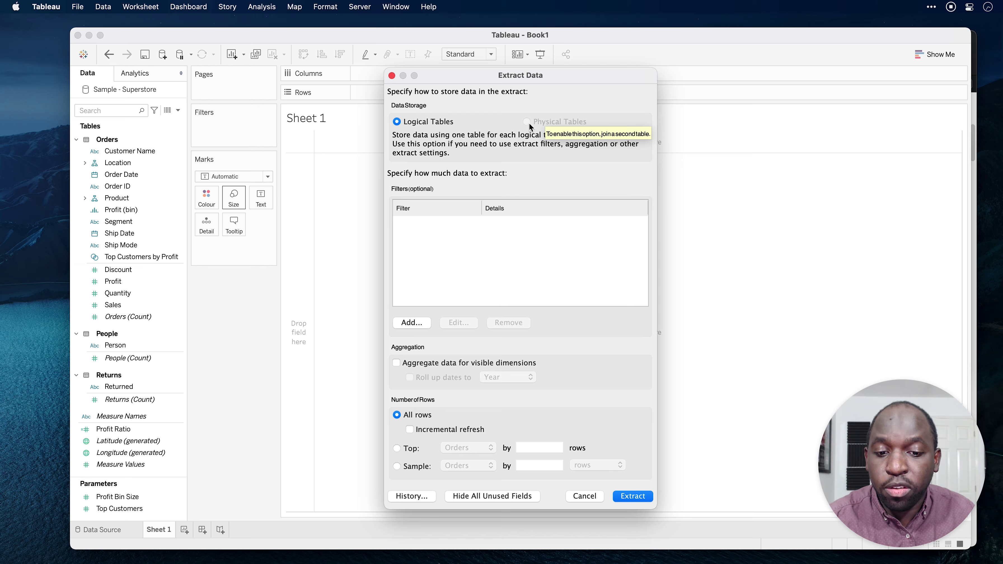
left_click(391, 75)
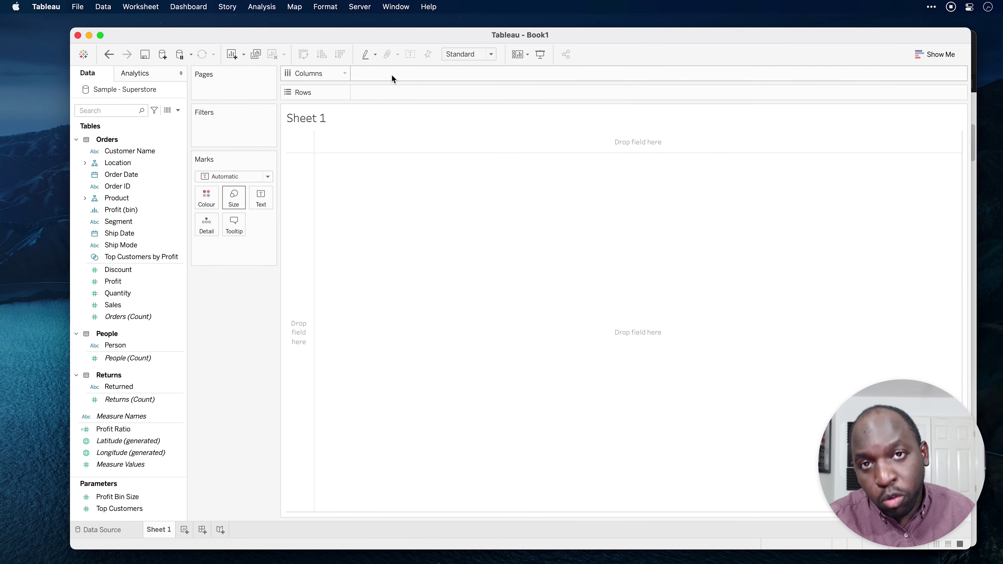
- Edit the Sample - Superstore data source and open the Orders logical table to show its physical tables
right_click(119, 89)
left_click(154, 99)
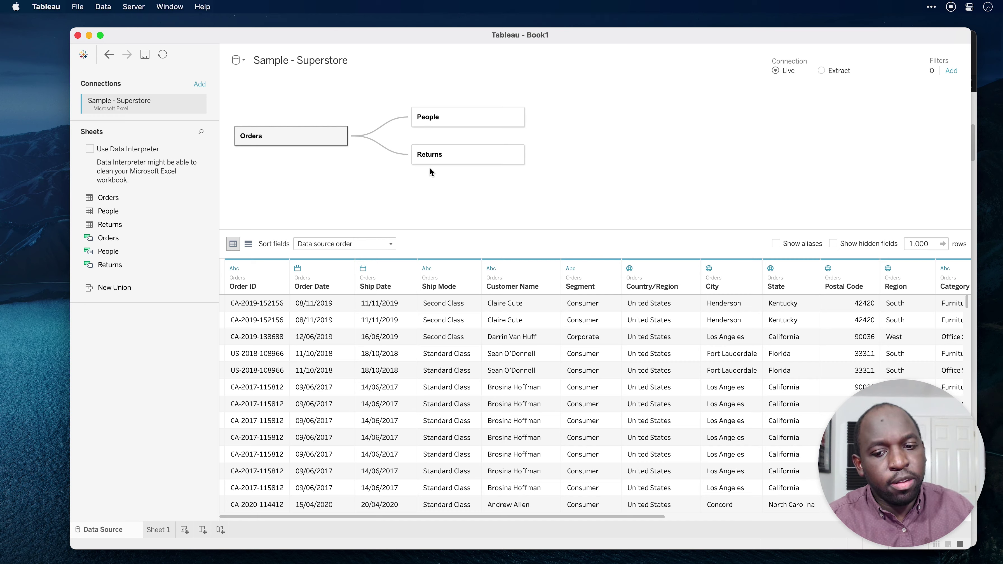
left_click(339, 136)
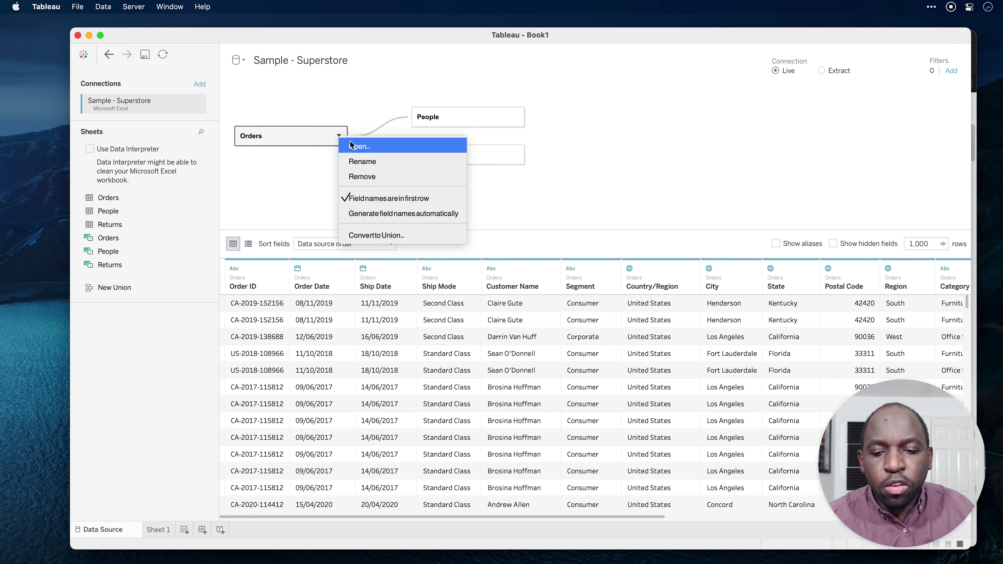
left_click(369, 147)
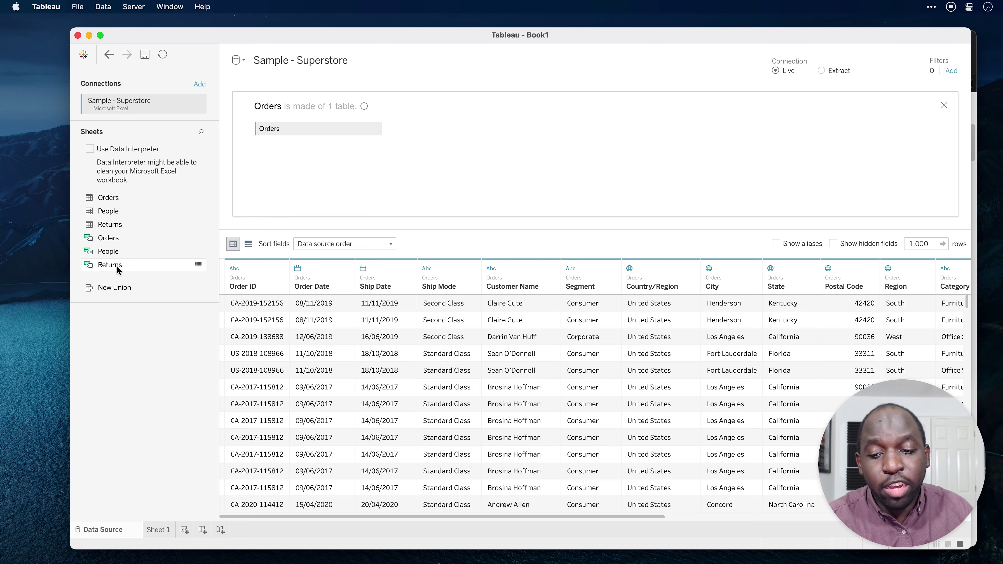
- Add the Returns table inside Orders, joined on Order ID = Returned (Returns1)
left_click_drag(115, 266, 440, 140)
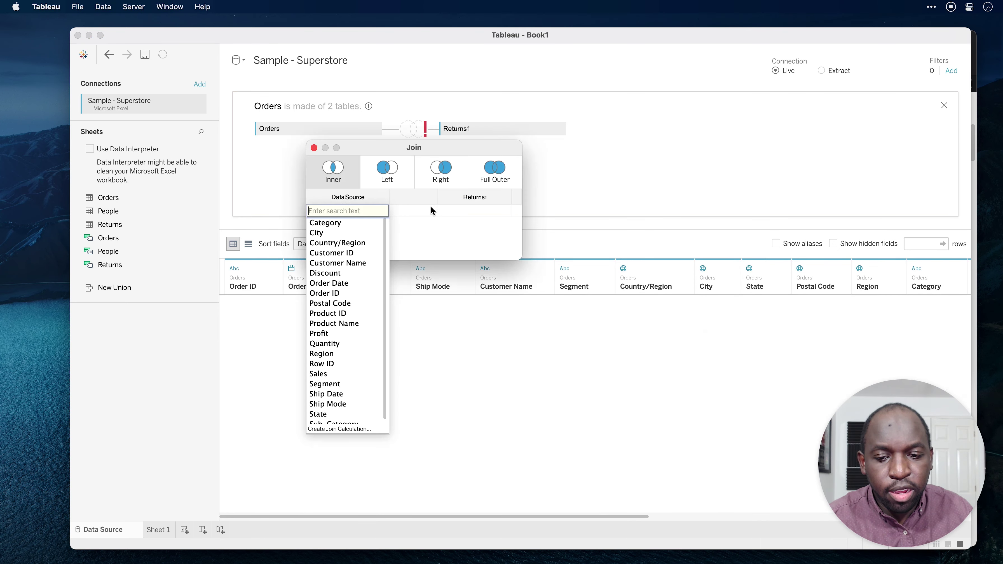
left_click(339, 292)
left_click(450, 210)
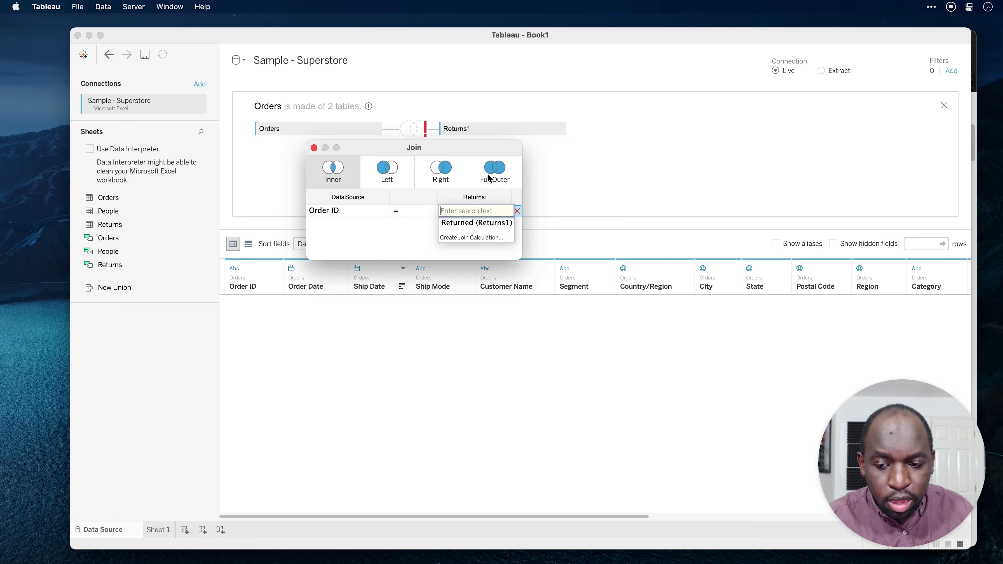
left_click(462, 225)
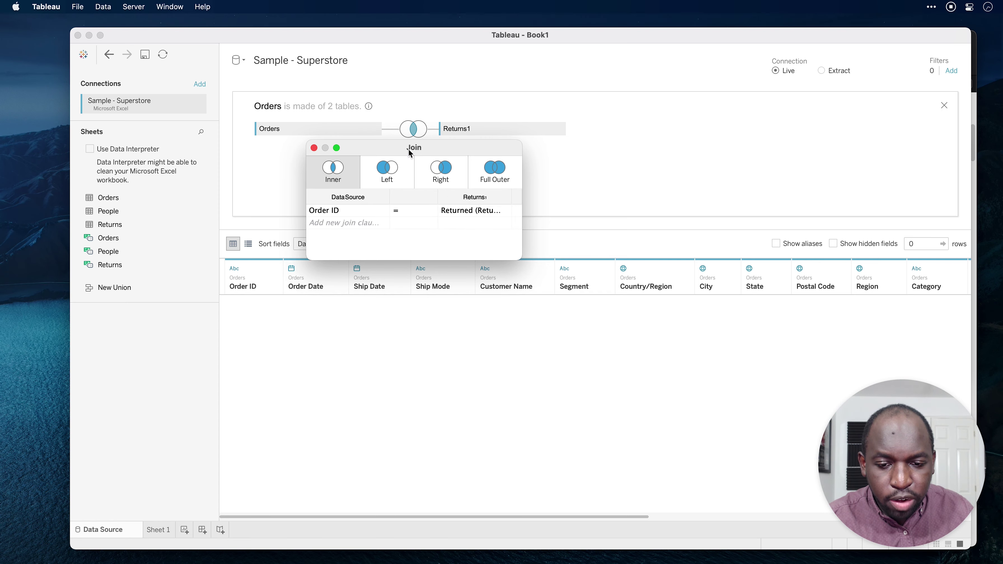
- Change the join between Orders and Returns1 to a Left join and close the Orders table's join view
left_click(413, 128)
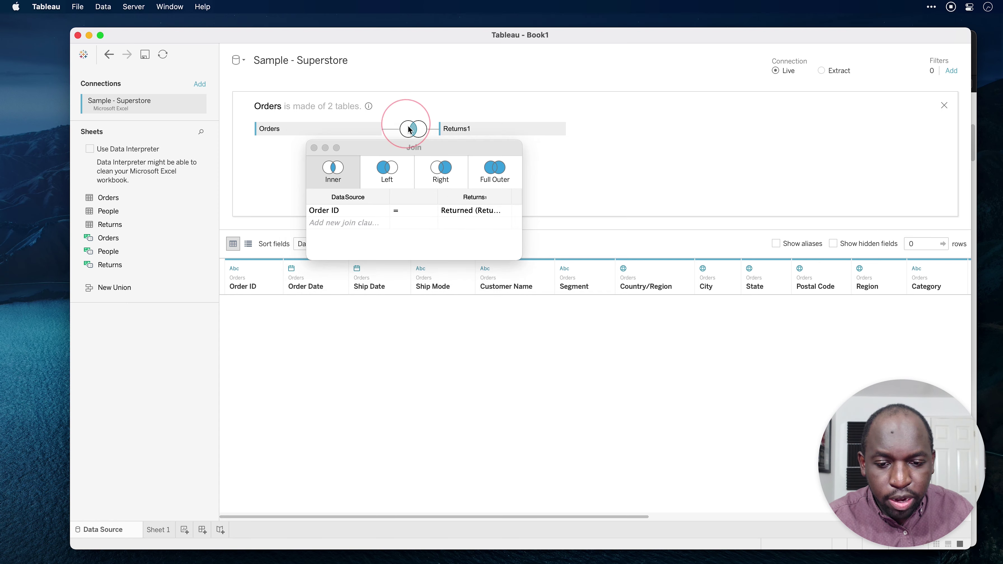
left_click(489, 177)
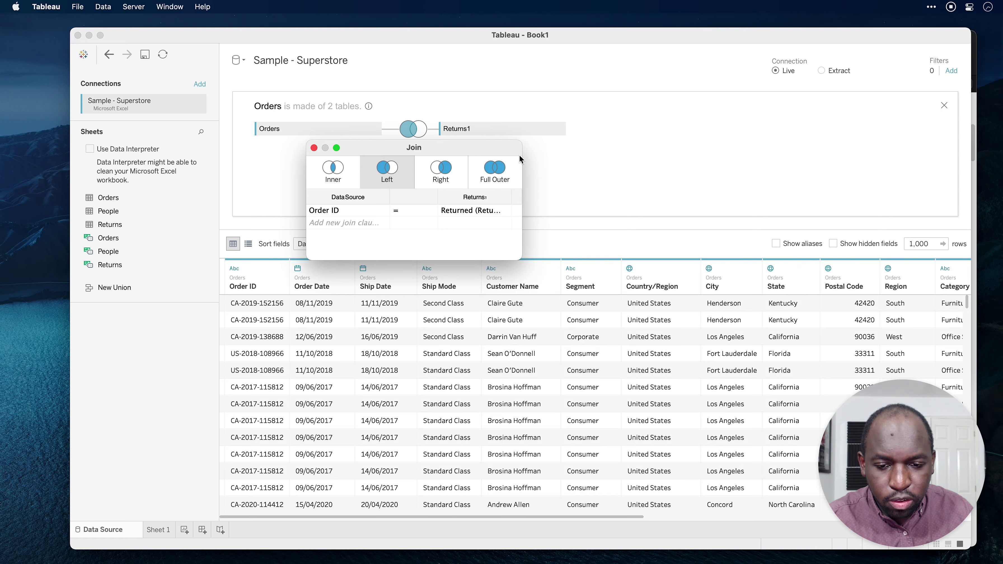
left_click(538, 165)
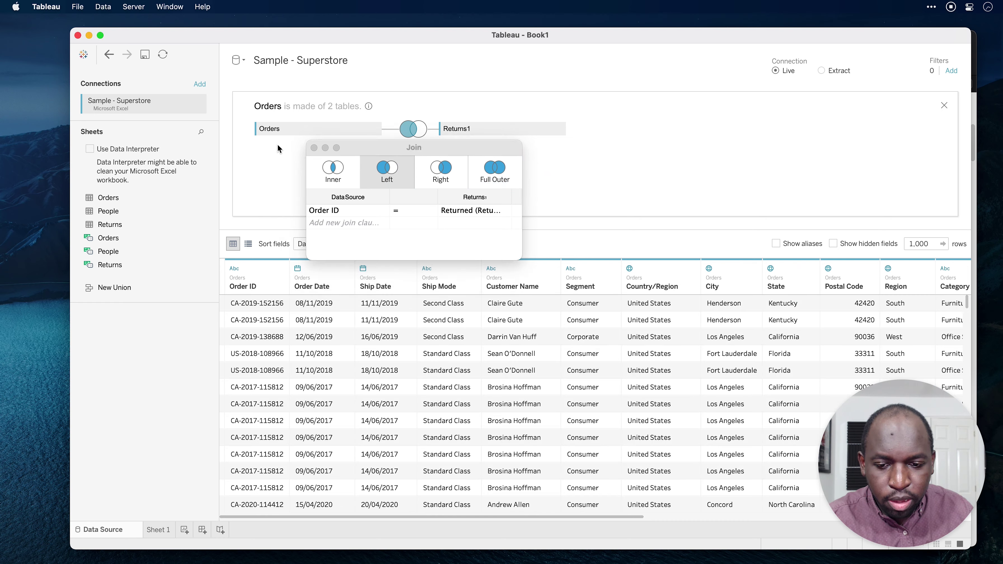
left_click(314, 148)
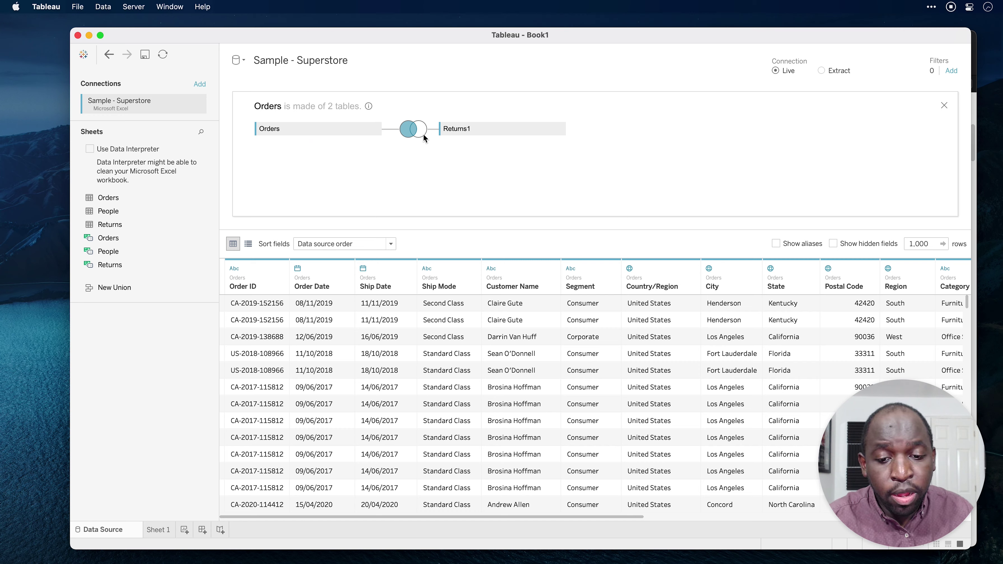
left_click(944, 105)
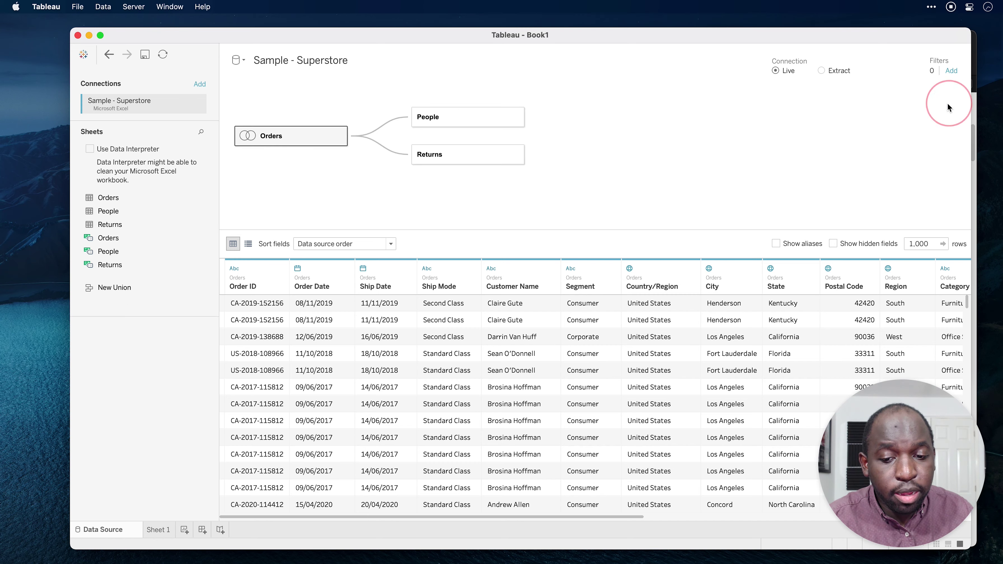
- From Sheet 1, open the extract settings for Sample - Superstore and add a City filter that keeps Aberdeen
left_click(158, 529)
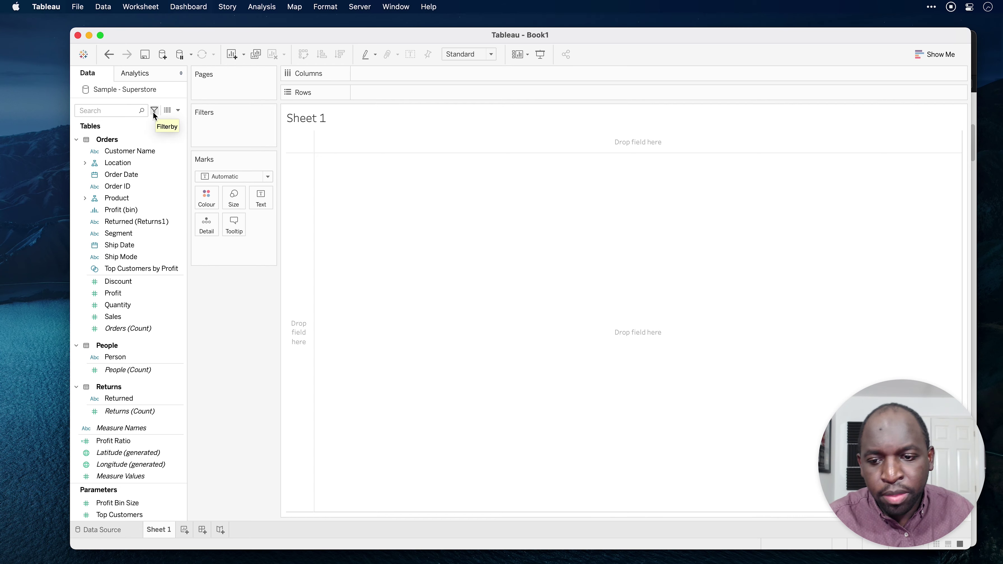
right_click(150, 95)
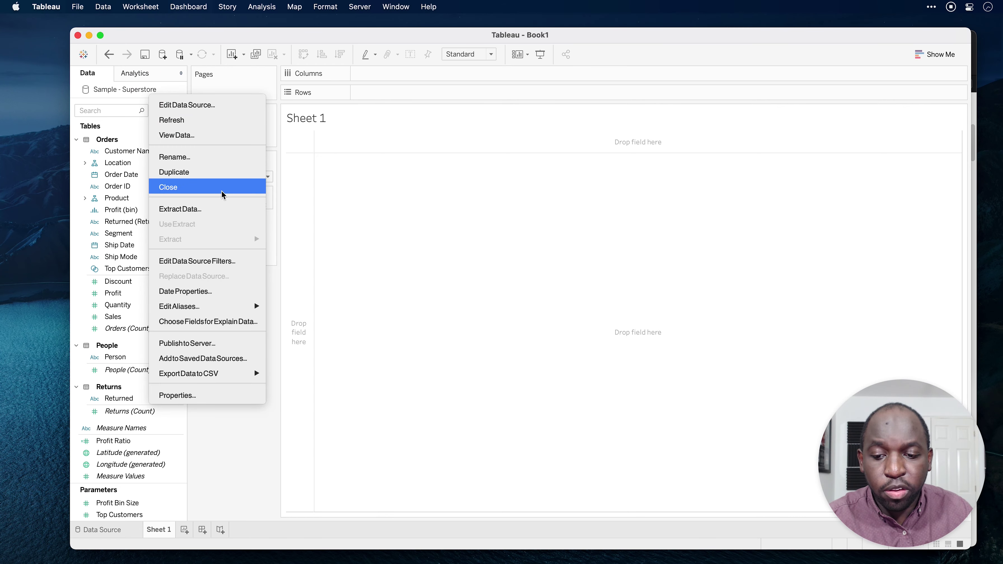
left_click(219, 206)
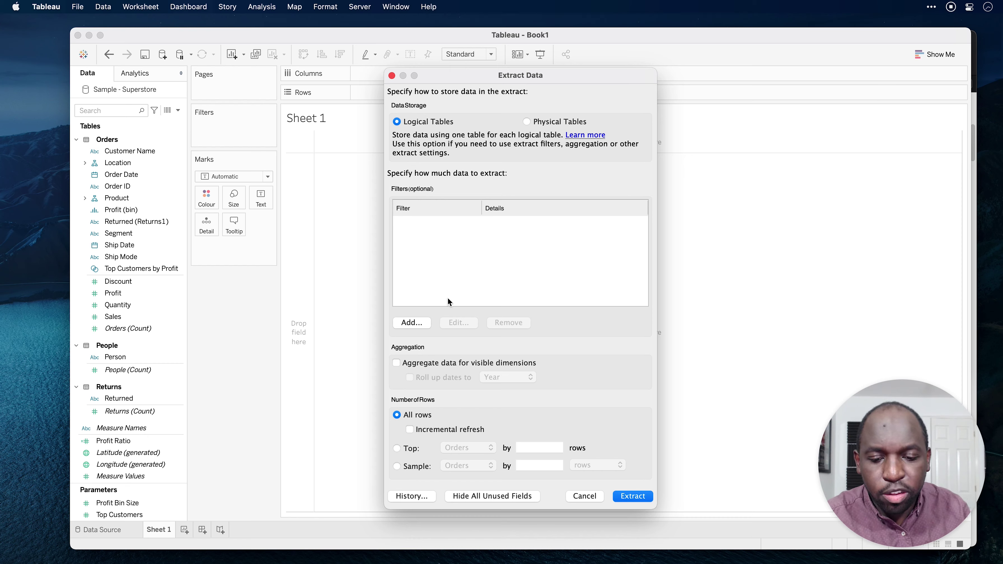
left_click(412, 322)
left_click(442, 237)
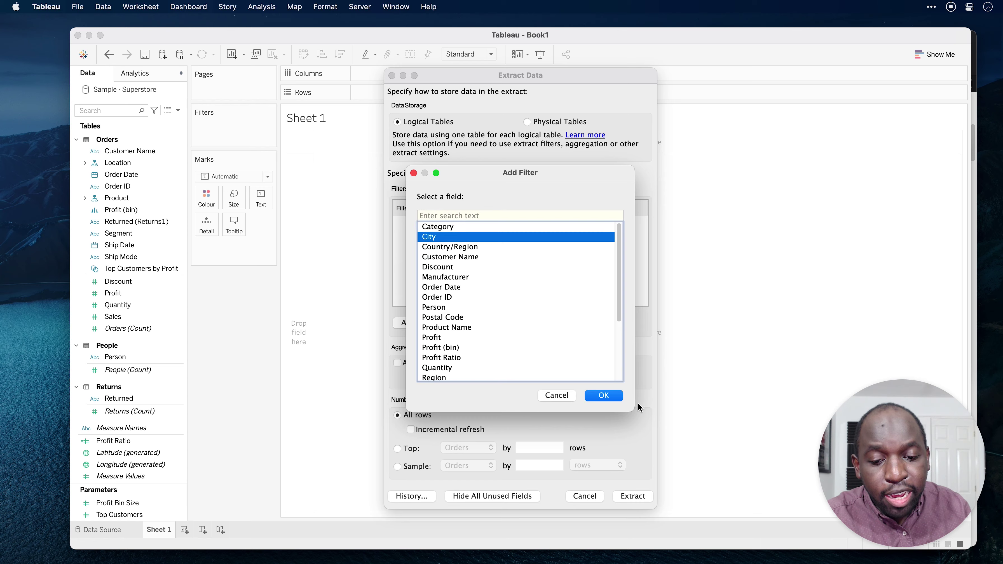
left_click(604, 395)
left_click(422, 177)
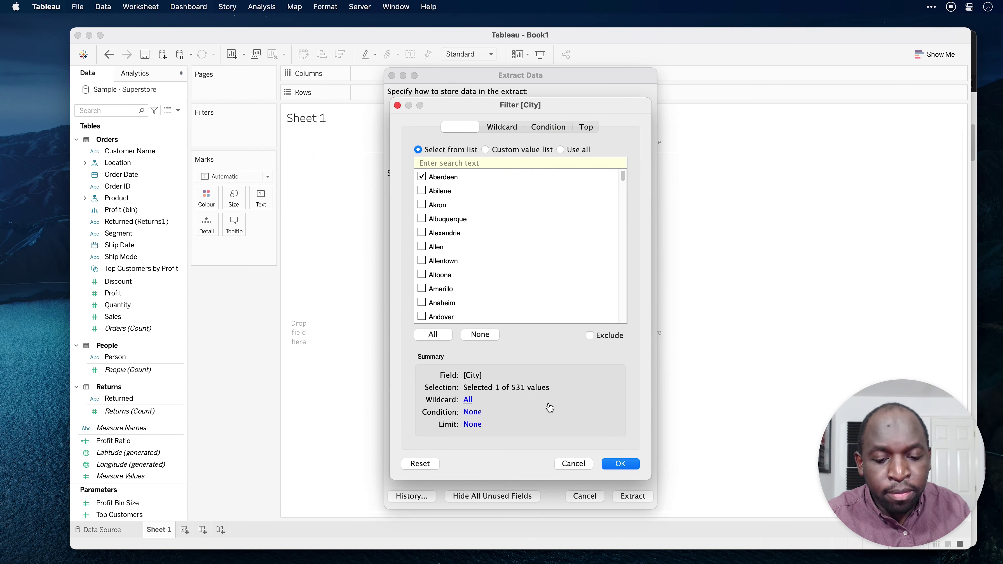
left_click(628, 468)
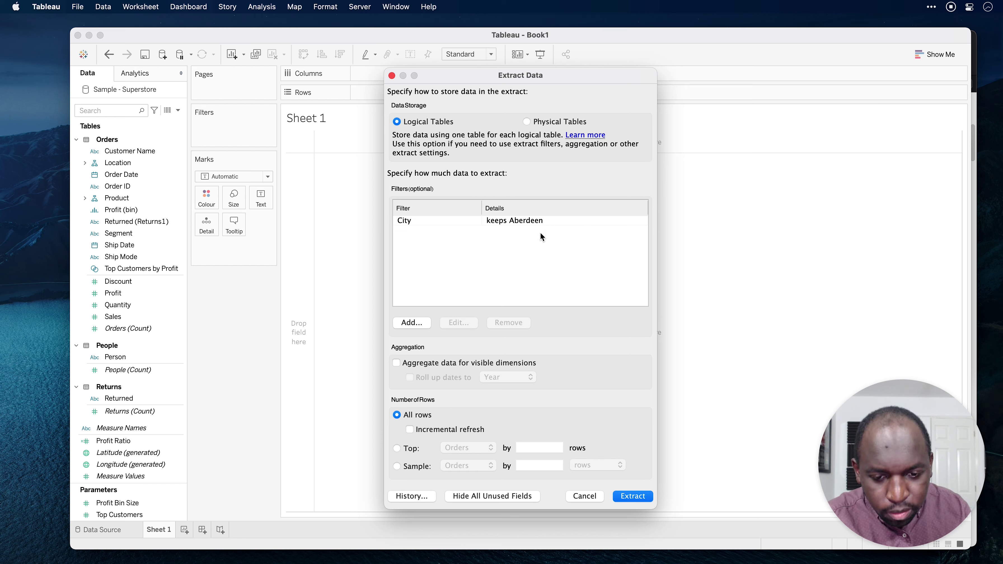
- Add a second extract filter on Category that keeps only Furniture
left_click(414, 322)
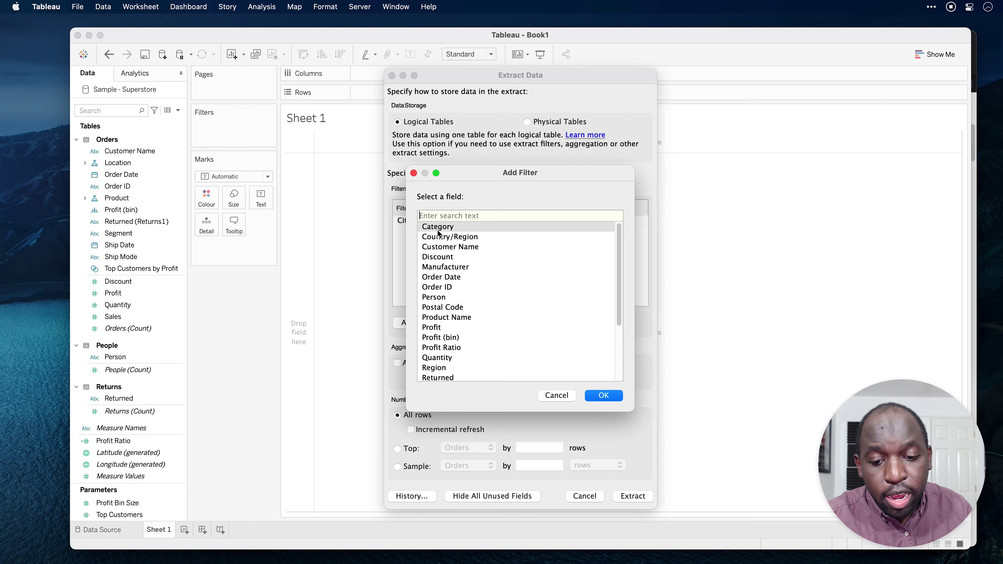
left_click(617, 392)
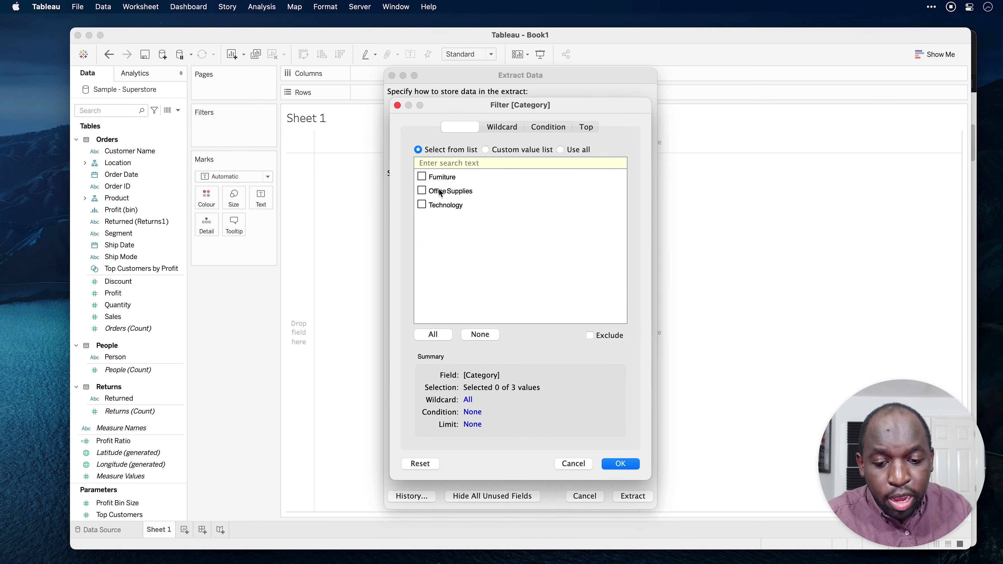
left_click(421, 176)
left_click(619, 463)
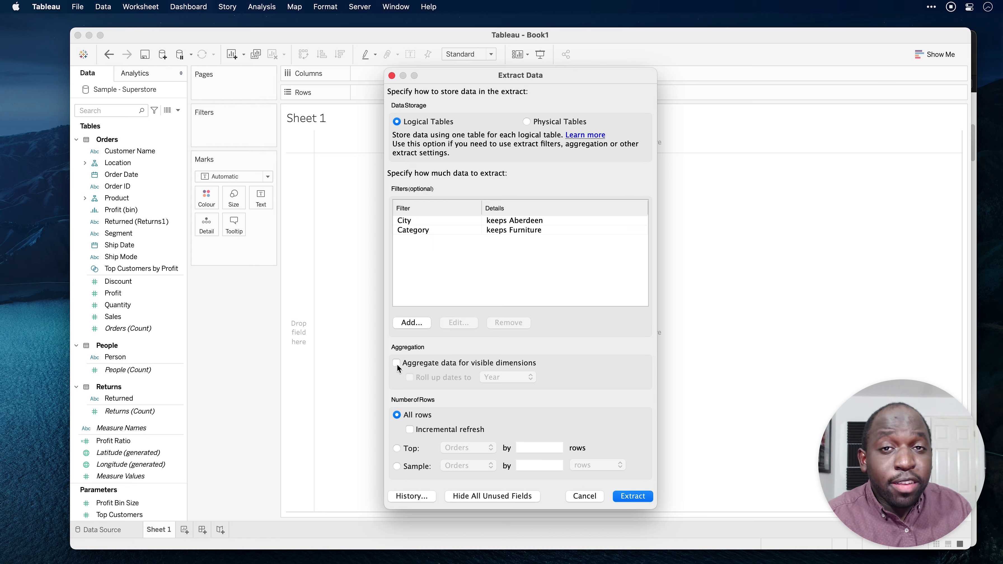
- Create the extract and save it as "Sample - Superstore aberdeen furniture" in the Tableau file types folder
left_click(641, 497)
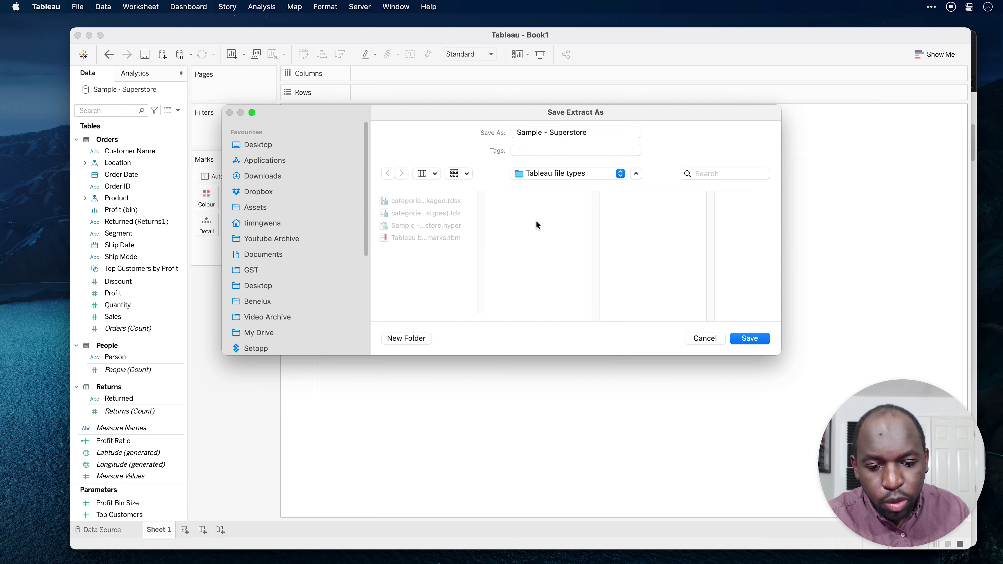
left_click(592, 132)
type("ab")
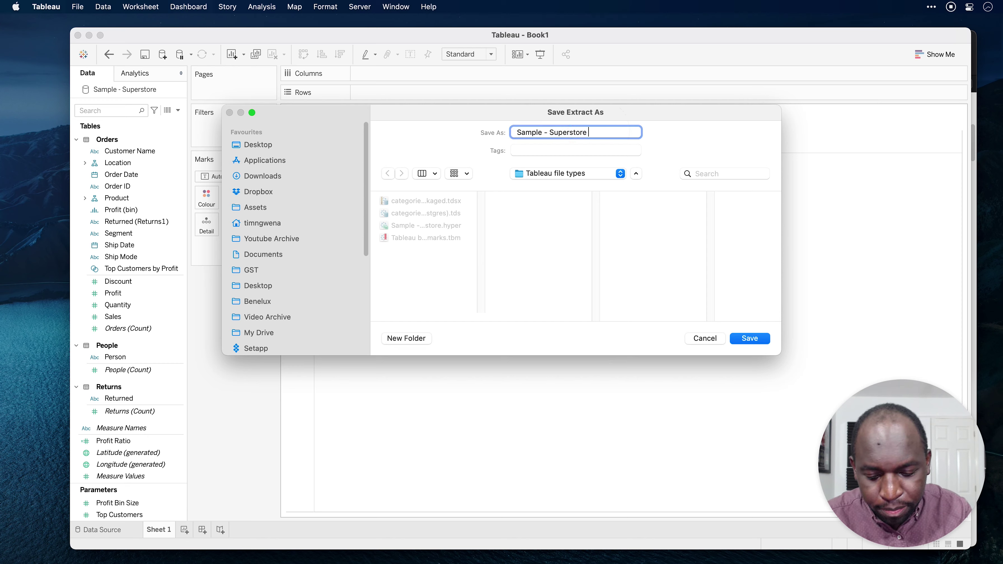
type("erdeen ")
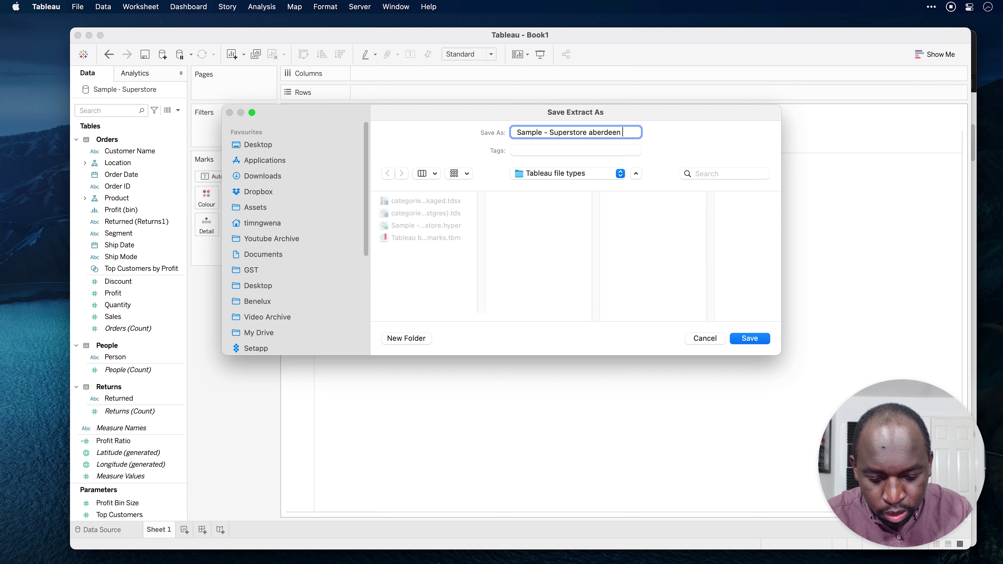
type("furniture")
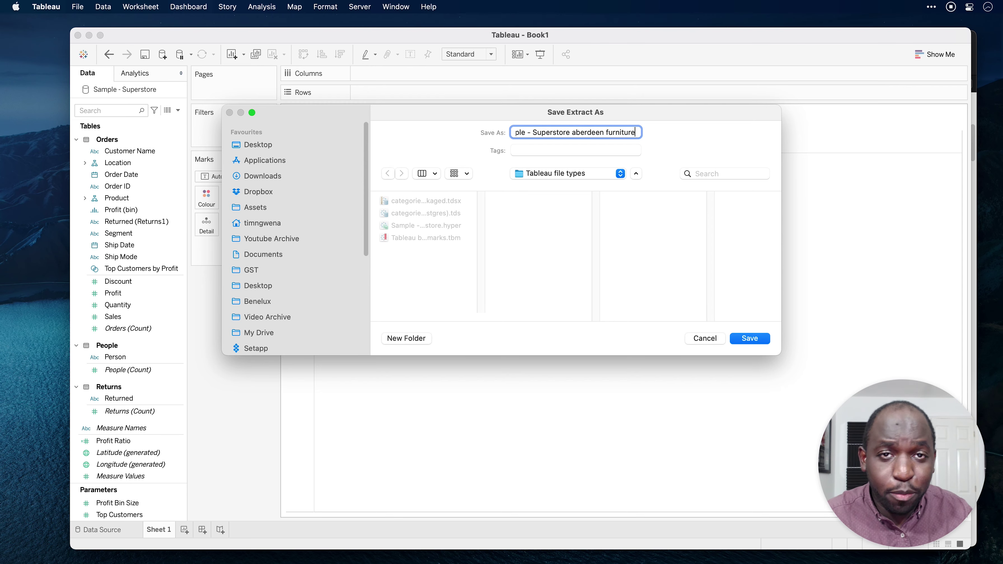
left_click(747, 338)
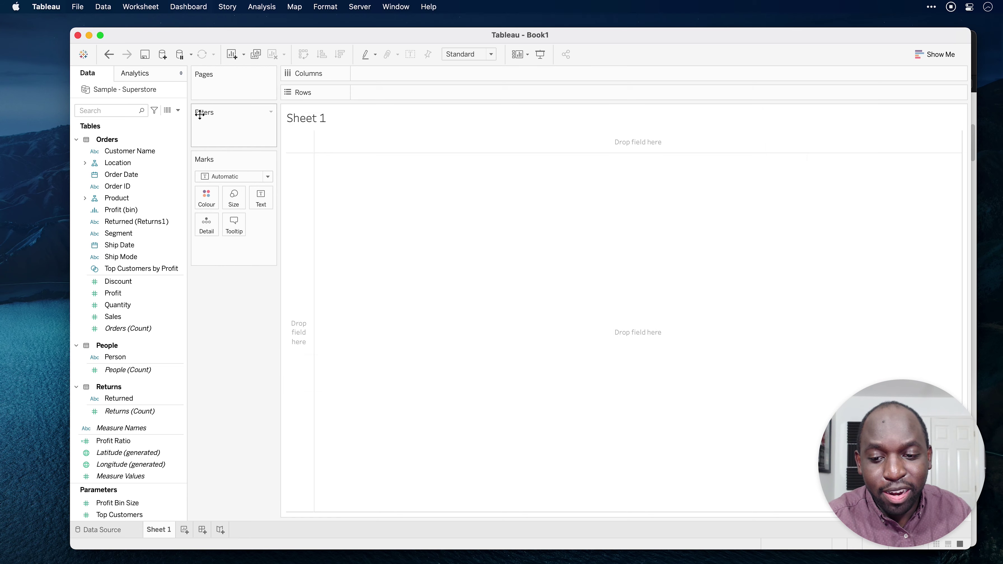
- View the extracted Orders data, and remove the extract from Sample - Superstore, choosing to also delete the extract file
left_click(166, 111)
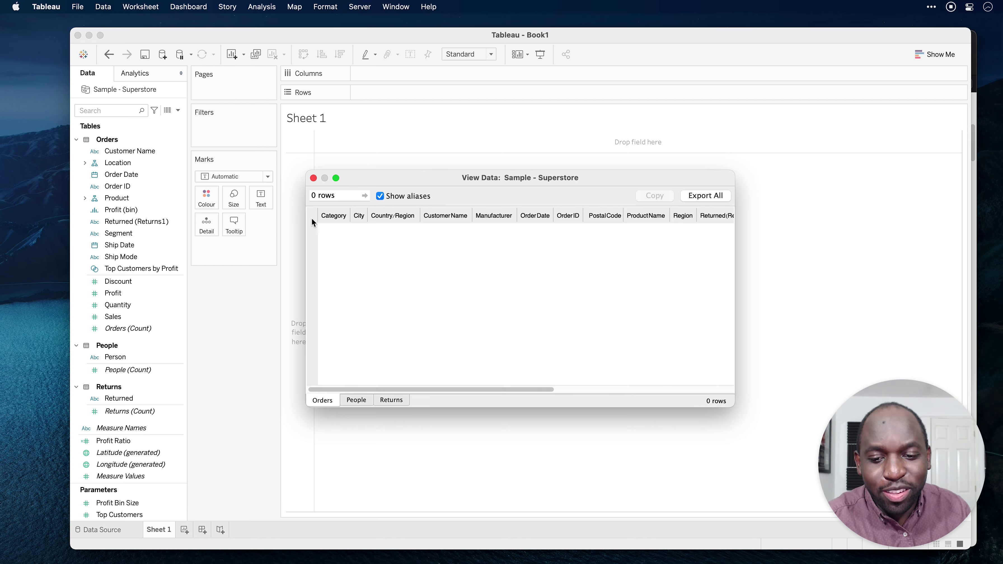
left_click(314, 178)
right_click(146, 90)
mouse_move(221, 229)
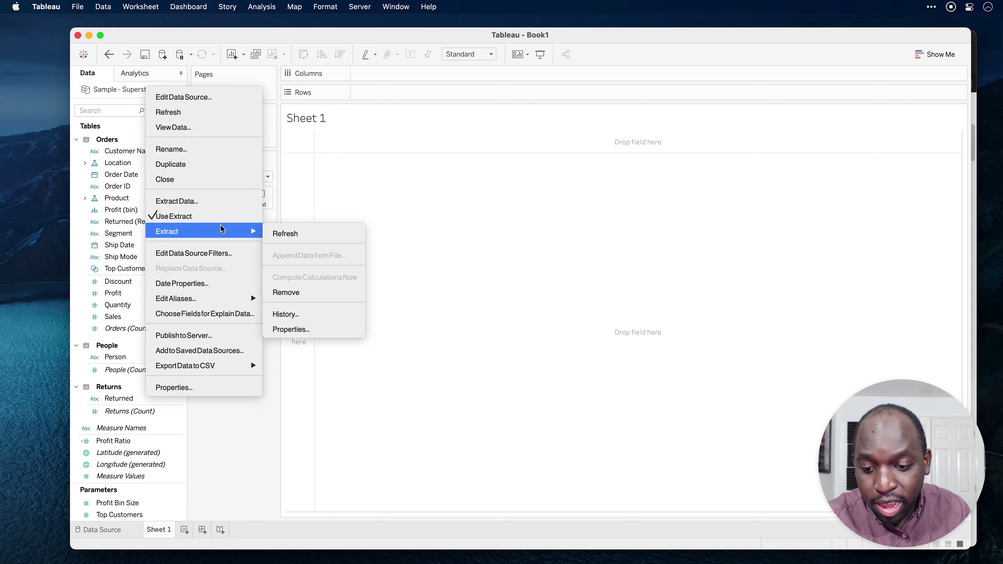
left_click(306, 293)
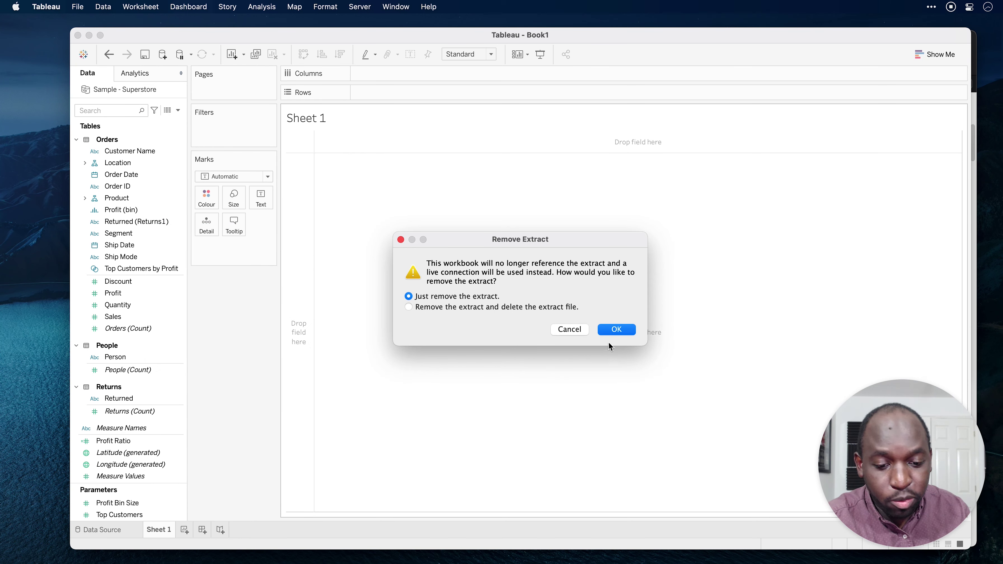
left_click(538, 307)
left_click(610, 330)
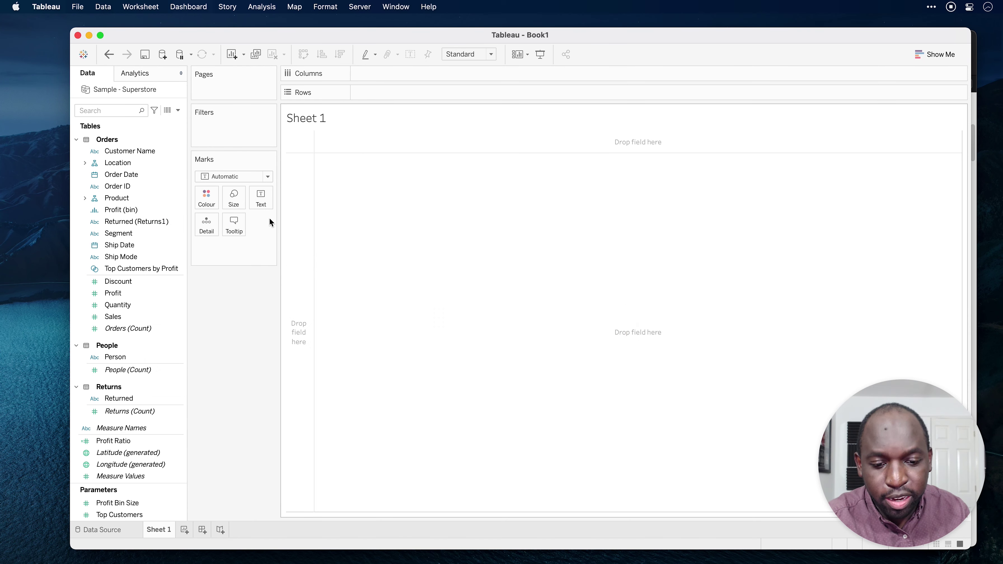
- Open the extract settings for Sample - Superstore and add a City filter that keeps only Aberdeen
right_click(139, 90)
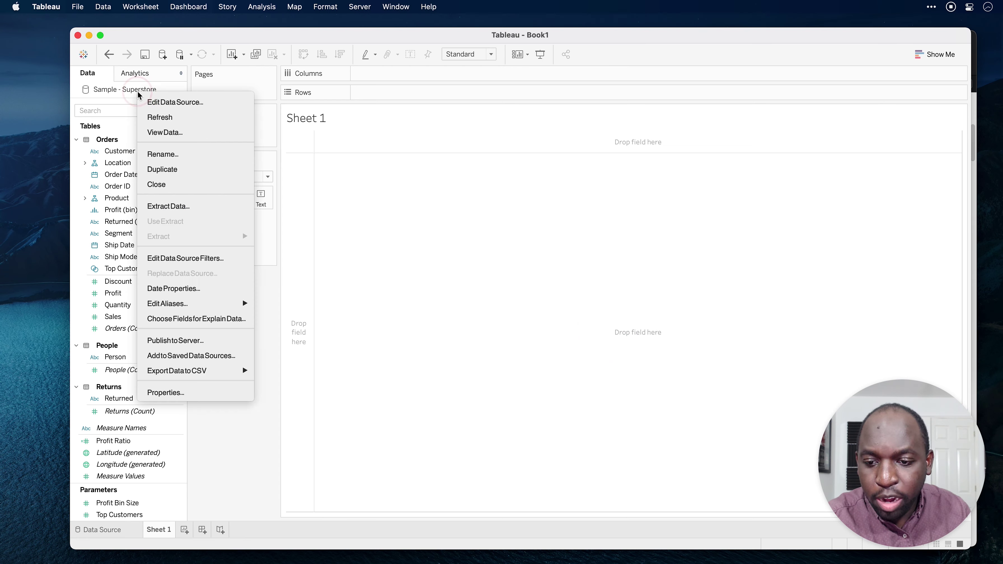
left_click(165, 207)
left_click(411, 322)
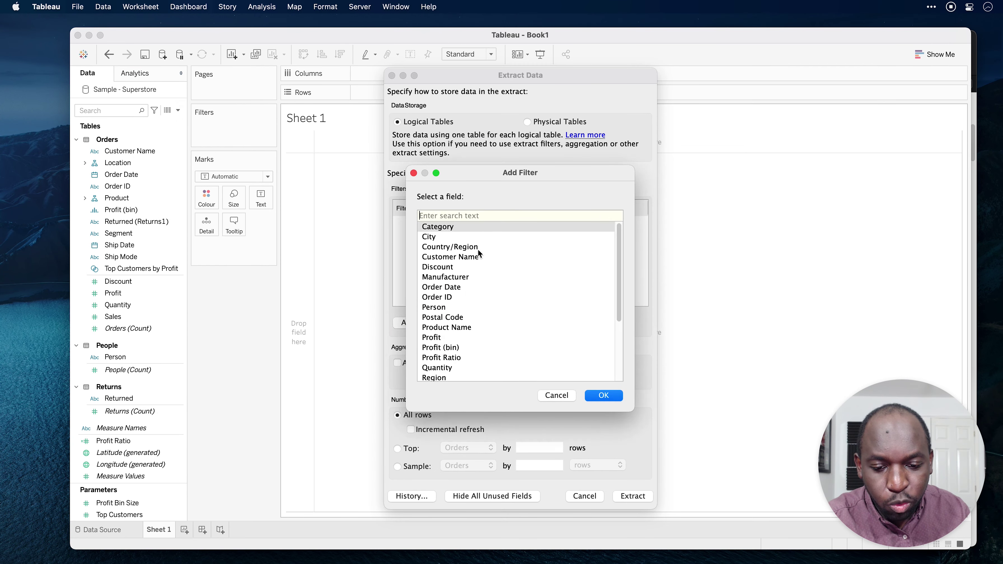
left_click(437, 238)
left_click(602, 395)
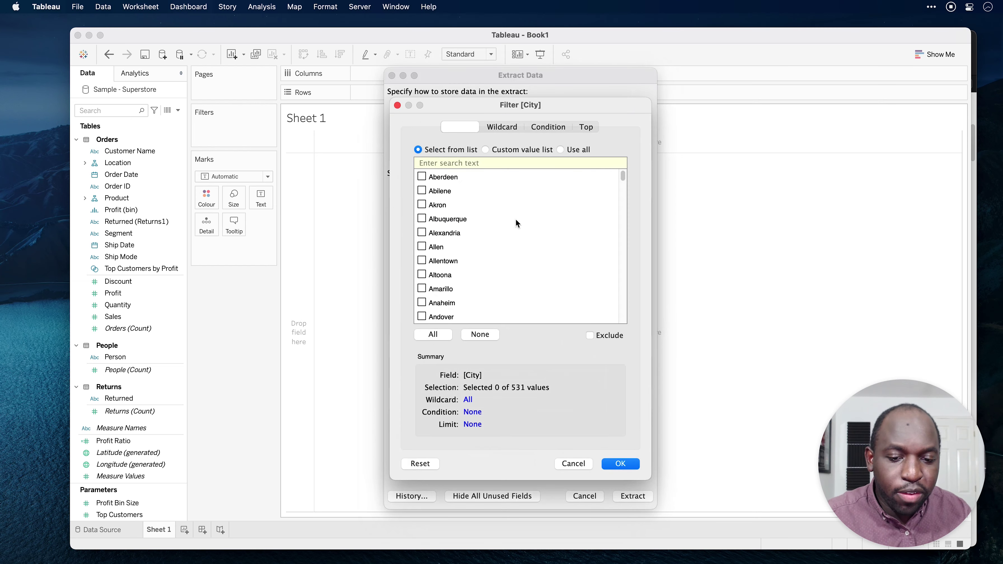
left_click(422, 176)
left_click(624, 461)
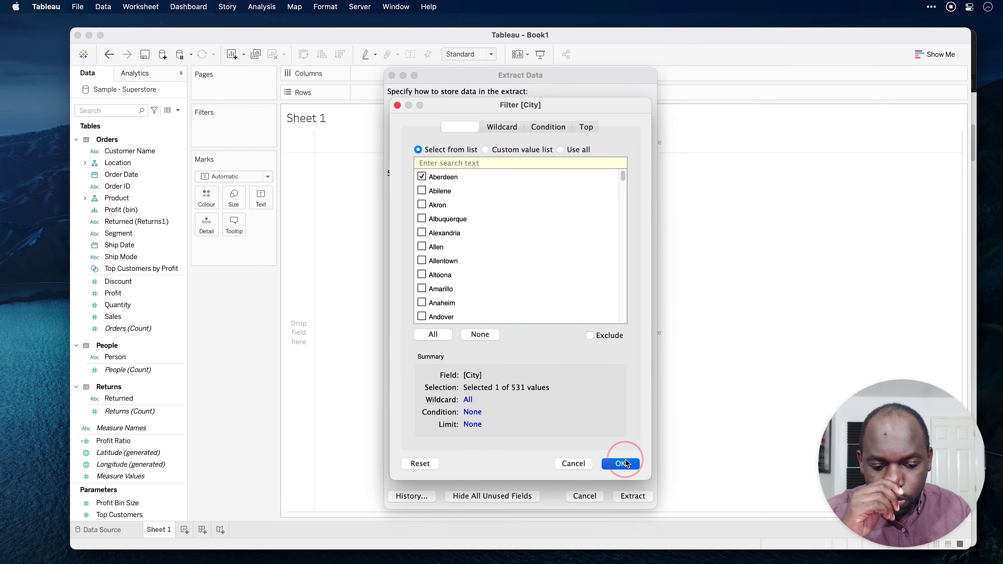
- Create the extract and save it as "Sample - Superstore aberdeen only" in the Tableau file types folder
left_click(627, 497)
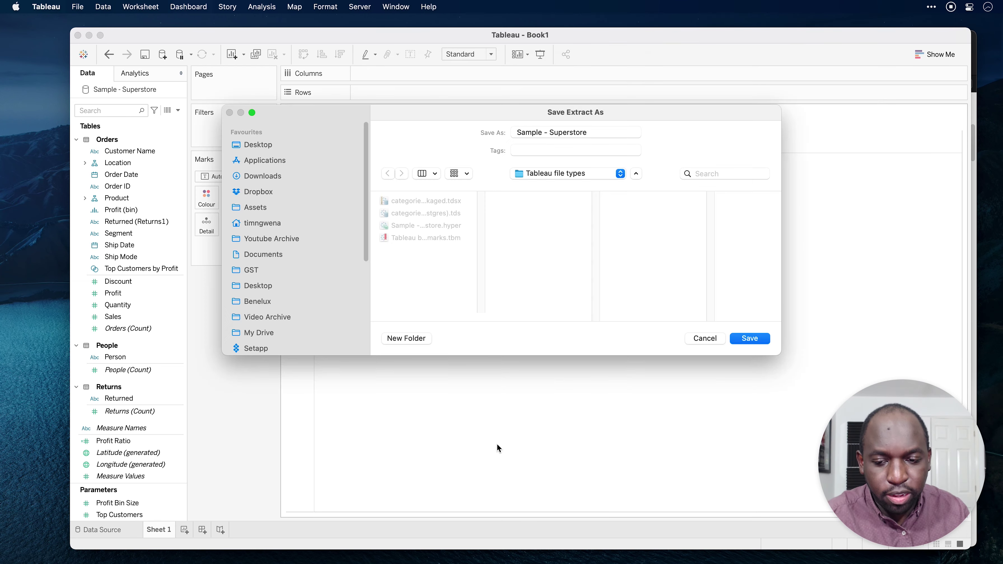
left_click(606, 133)
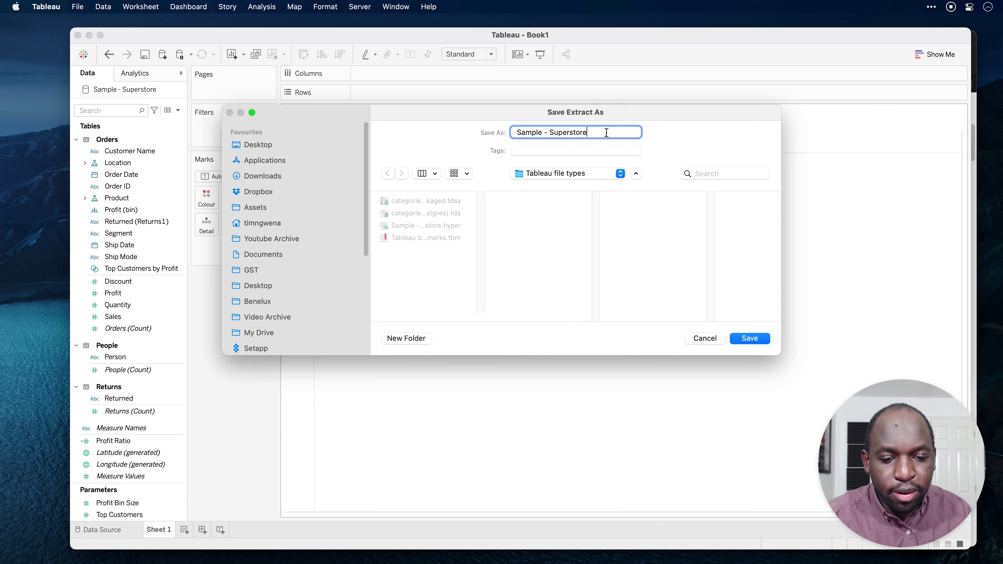
type("aberdeen ")
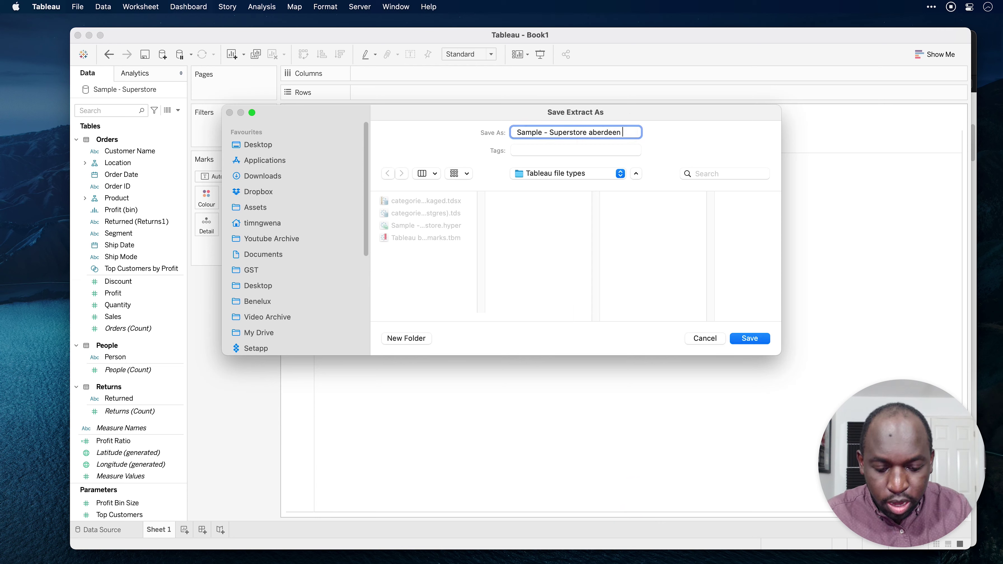
type("only")
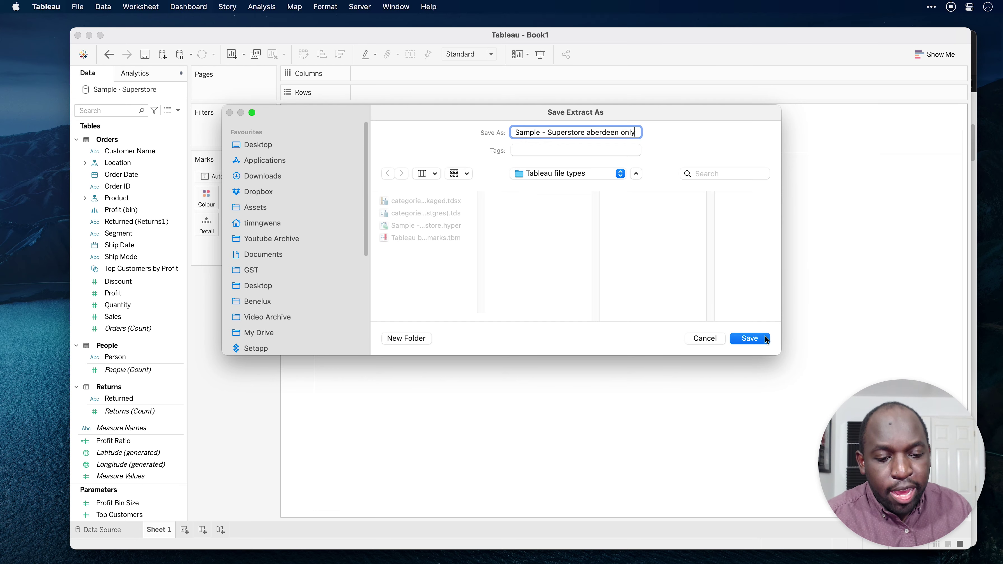
left_click(765, 338)
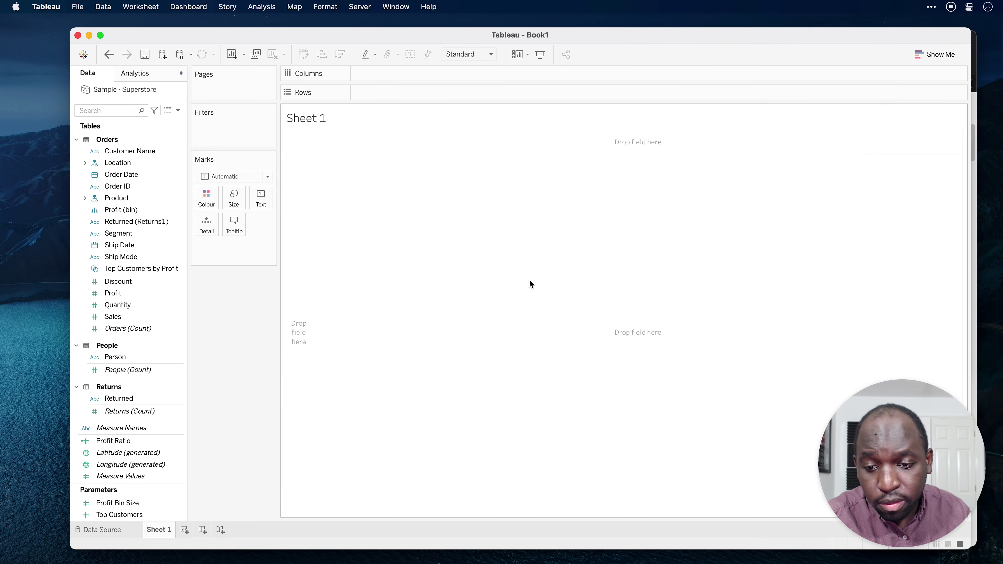
- View the extracted Orders rows and examine the City value, widening the data window to show more columns
left_click(167, 110)
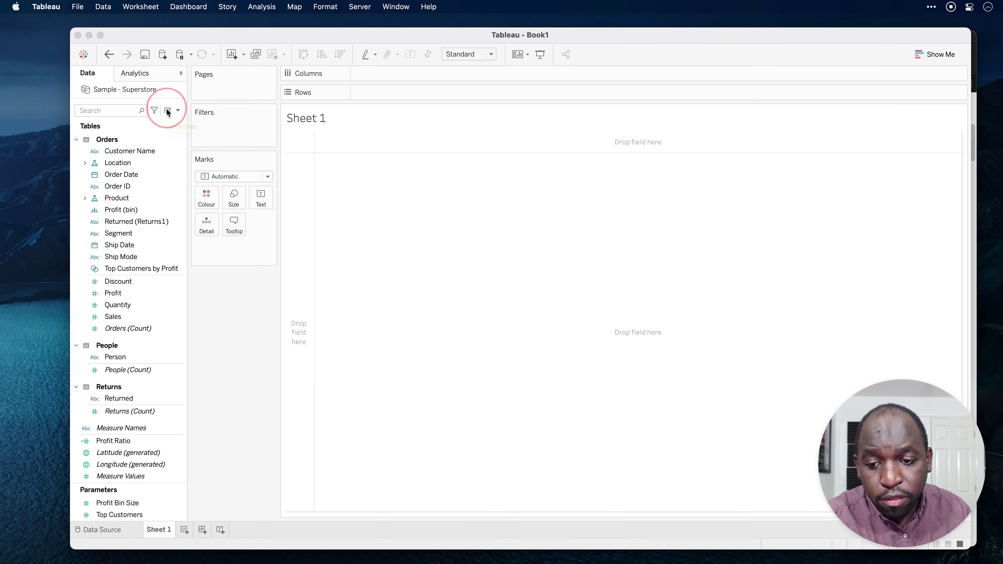
left_click(391, 229)
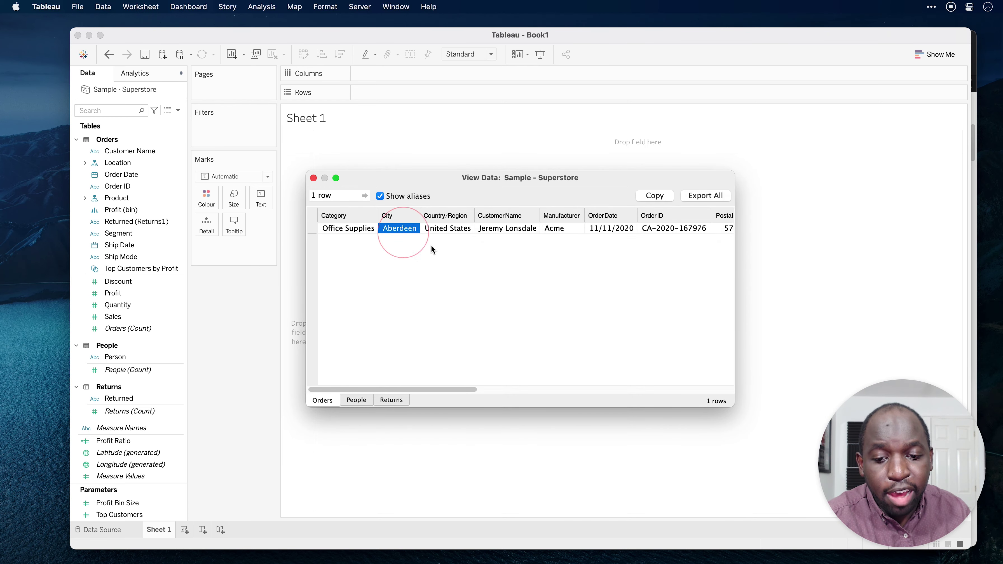
left_click_drag(729, 408, 893, 354)
left_click_drag(588, 339, 540, 326)
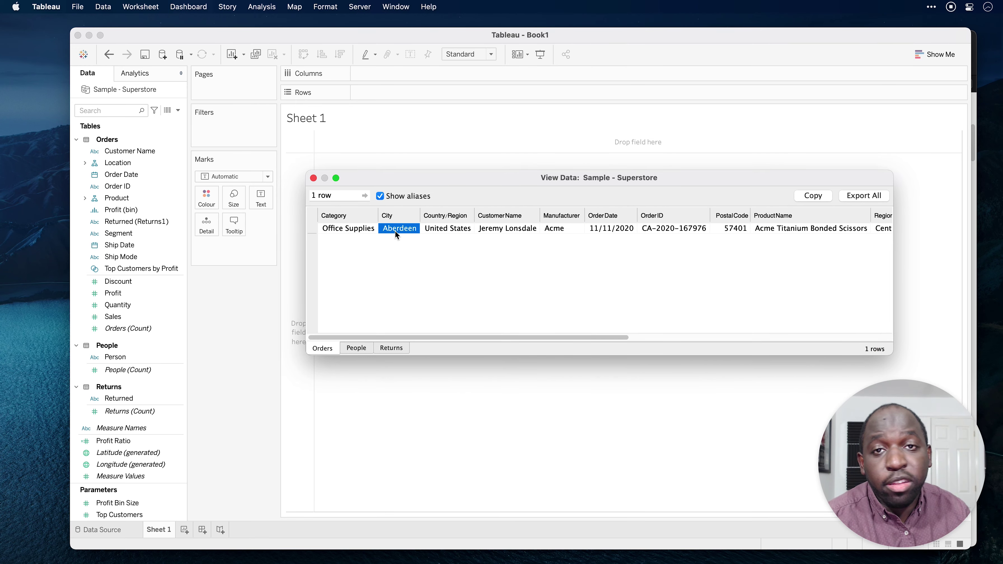
left_click(314, 178)
- Remove the extract from Sample - Superstore, choosing to also delete the extract file
right_click(143, 90)
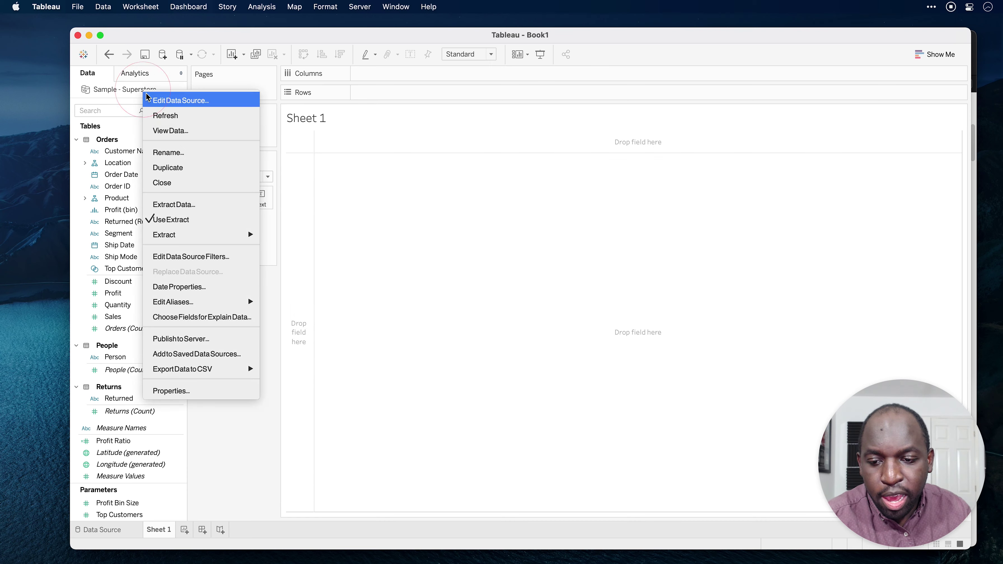
mouse_move(202, 237)
left_click(306, 294)
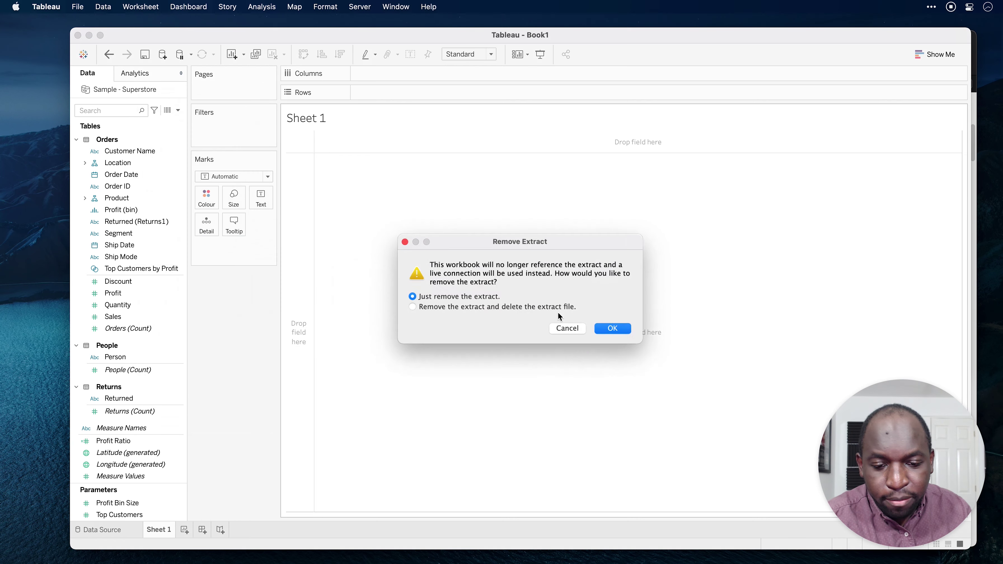
left_click(530, 307)
left_click(623, 331)
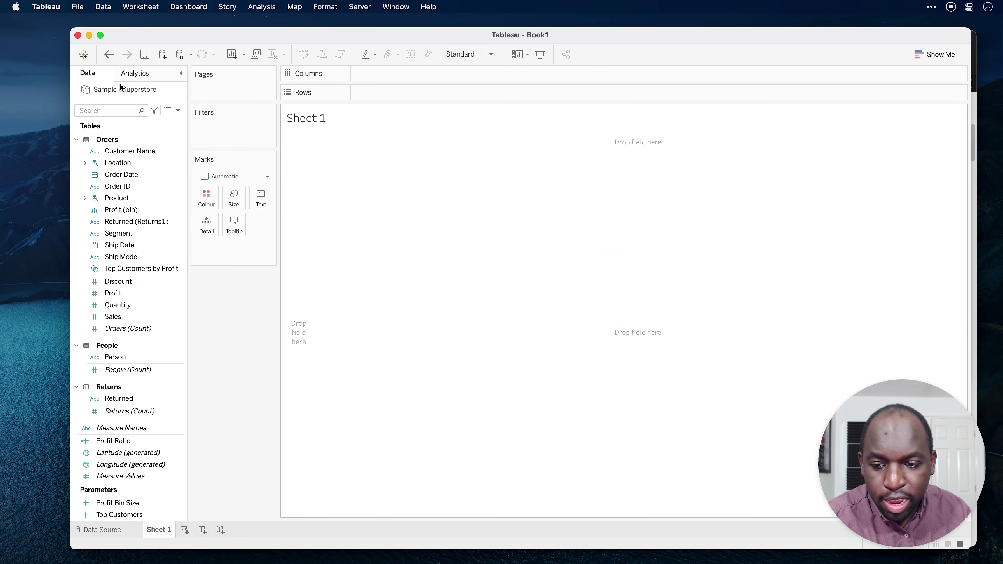
- Open the extract settings for Sample - Superstore and add a Category filter that keeps only Technology
right_click(120, 91)
left_click(165, 206)
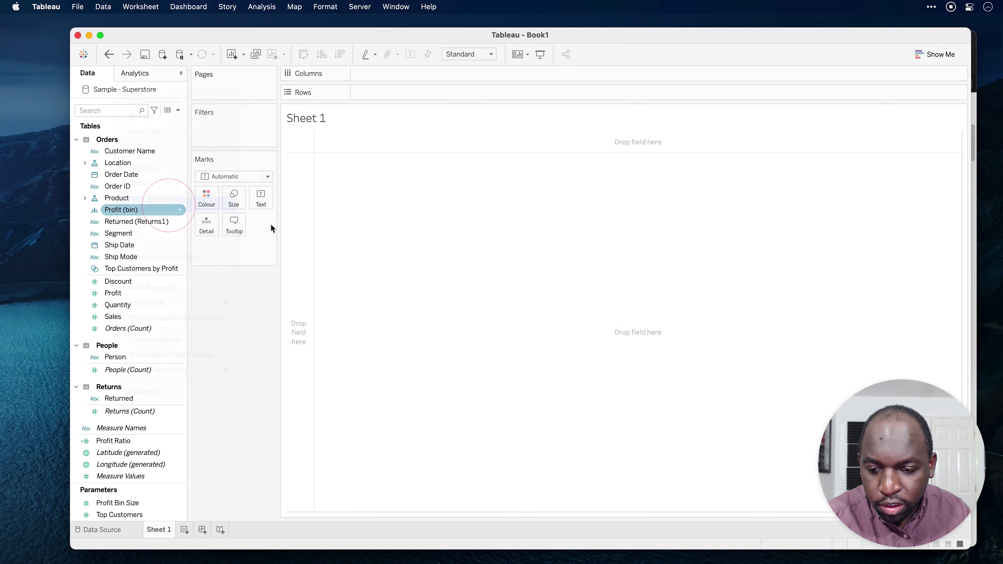
left_click(418, 321)
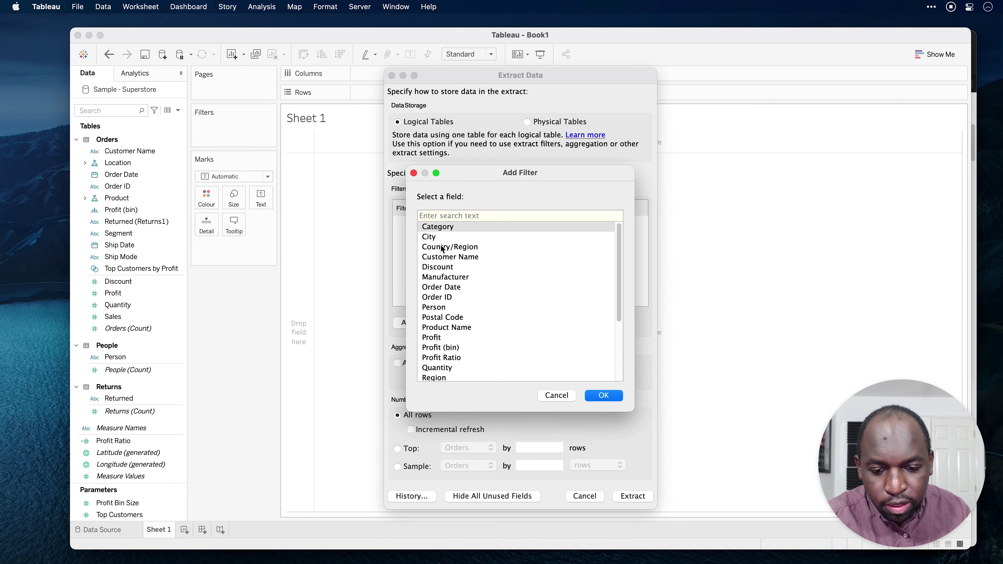
left_click(446, 228)
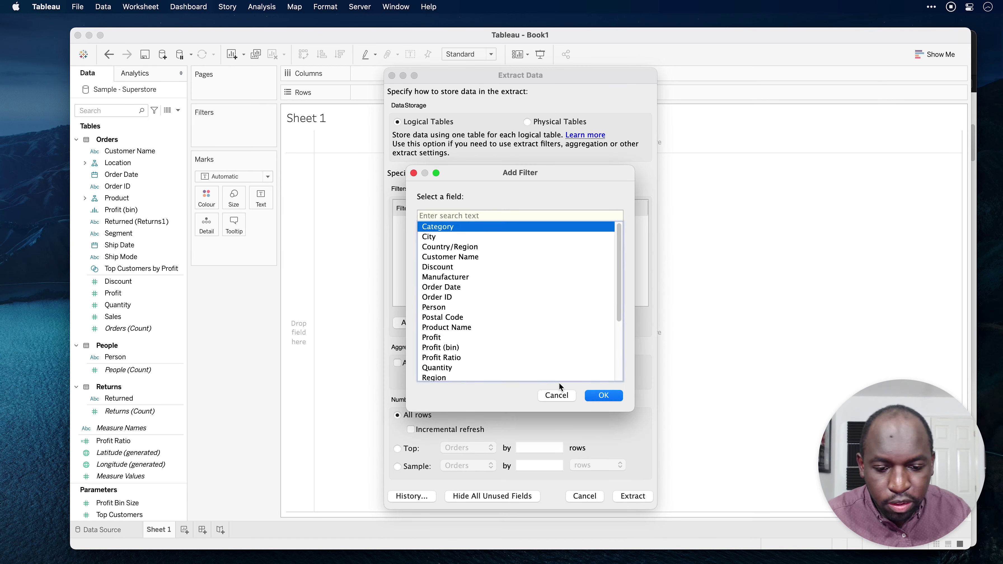
left_click(603, 396)
left_click(421, 205)
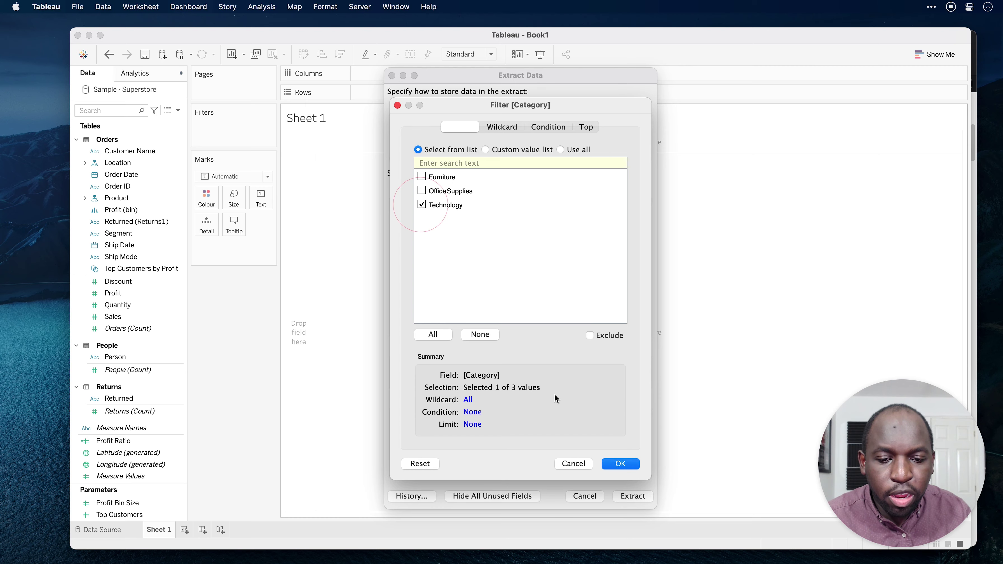
left_click(628, 465)
- Create the extract and save it as "Sample - Superstore technology" in the Tableau file types folder
left_click(625, 497)
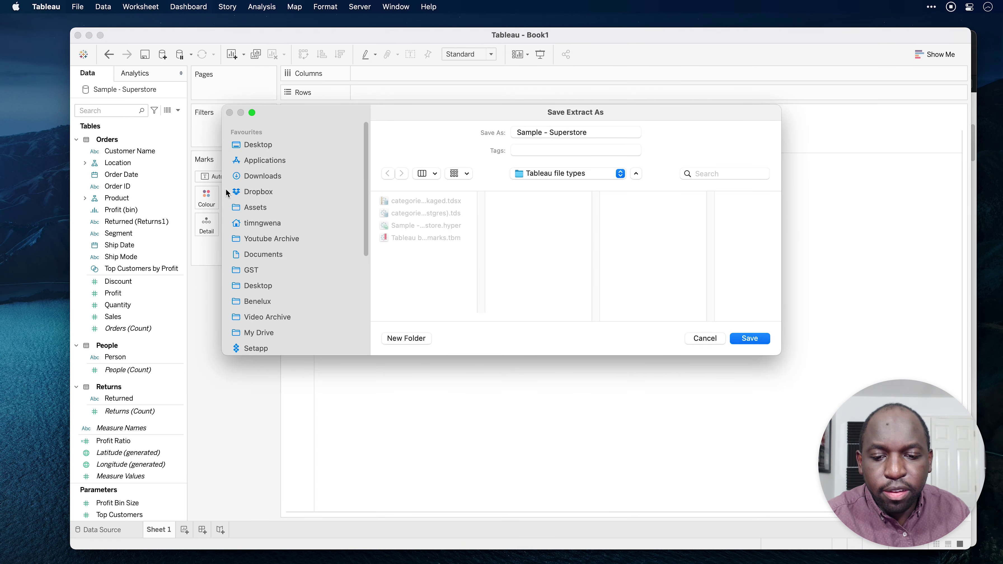
left_click(597, 132)
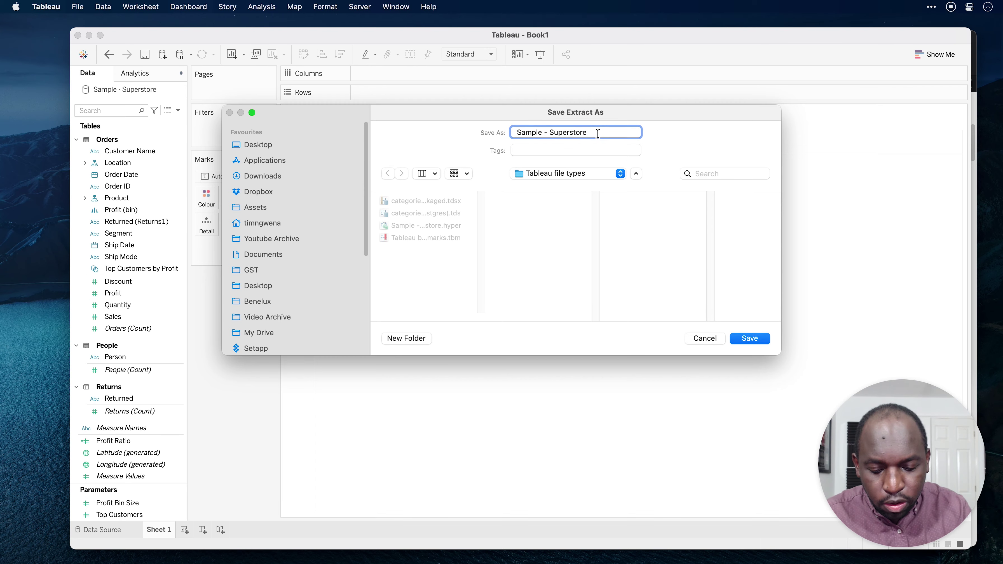
type("technology")
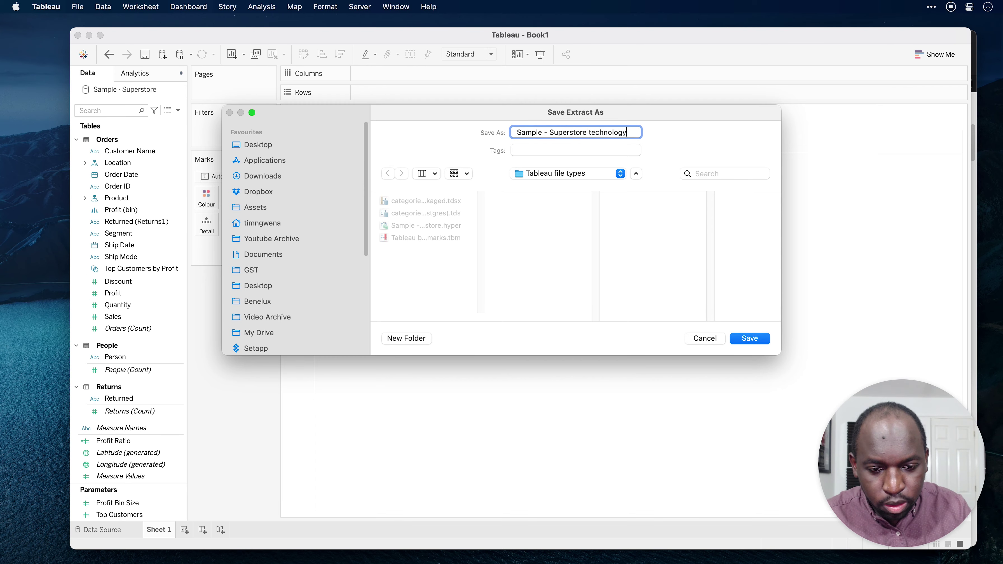
key("Return")
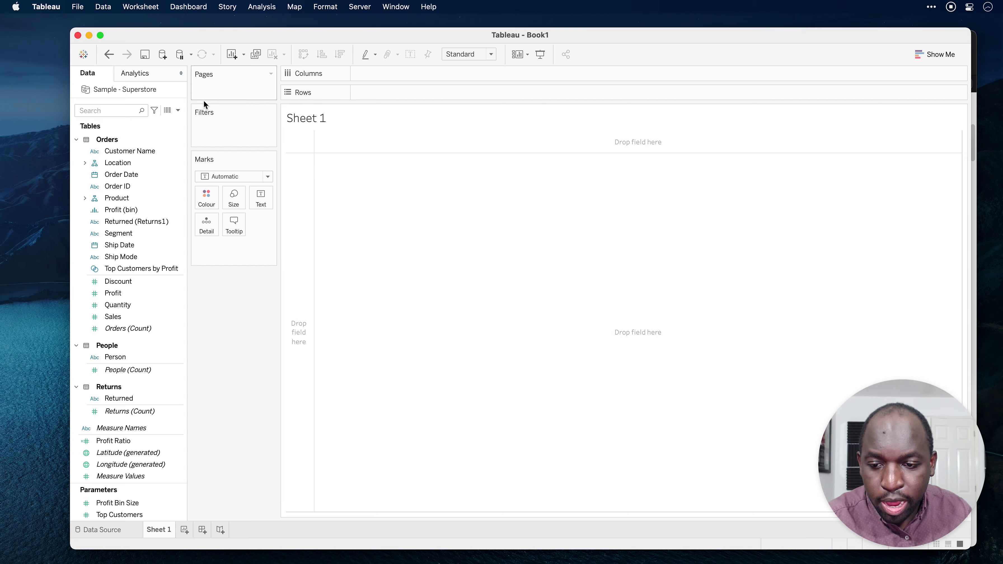
- View the extracted Orders data through to the last rows, checking the row count and categories
left_click(167, 110)
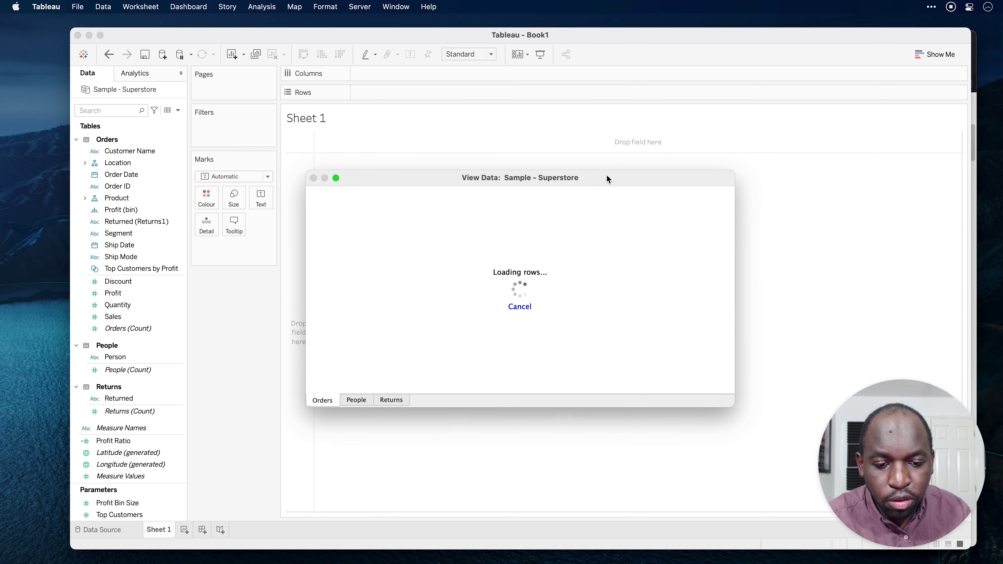
left_click_drag(607, 177, 493, 68)
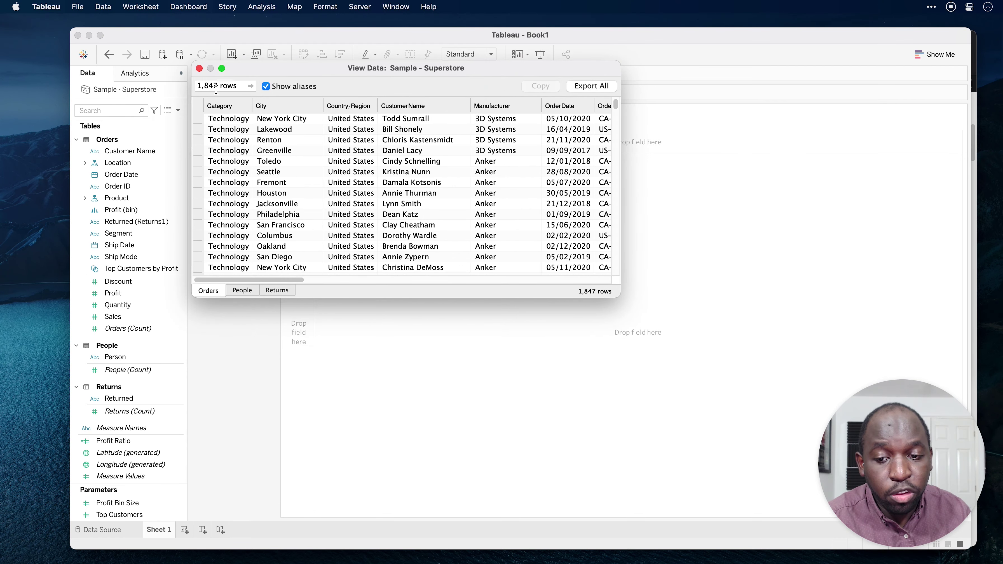
left_click_drag(615, 104, 623, 279)
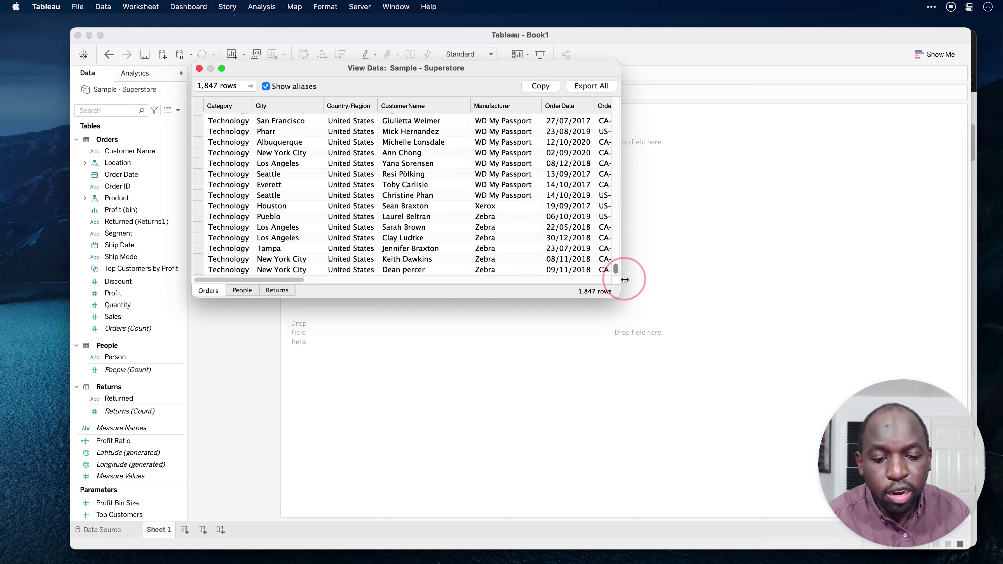
left_click(199, 68)
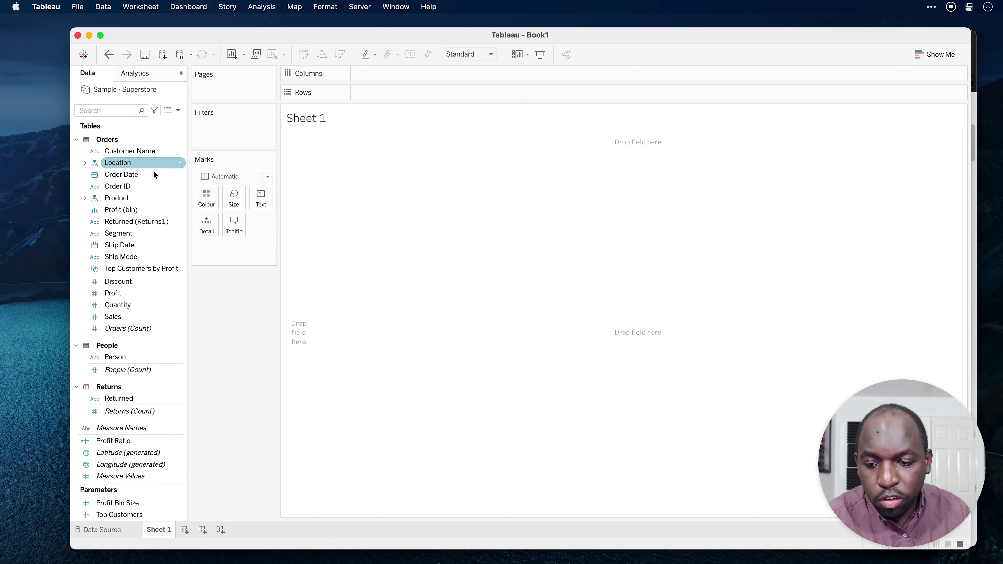
- Expand the Product hierarchy and place Category on Rows in Sheet 1
left_click(89, 198)
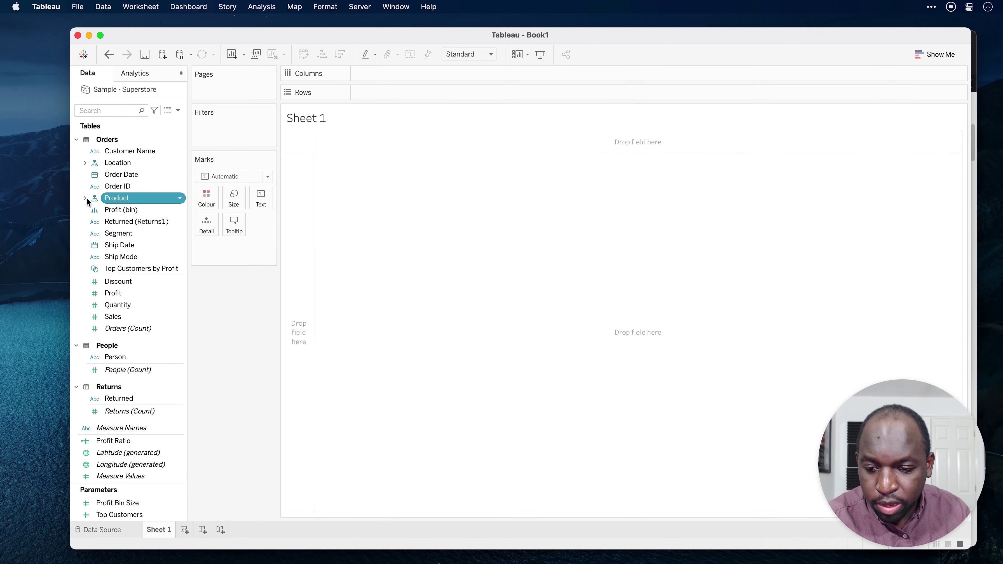
left_click(85, 198)
left_click_drag(126, 213, 367, 95)
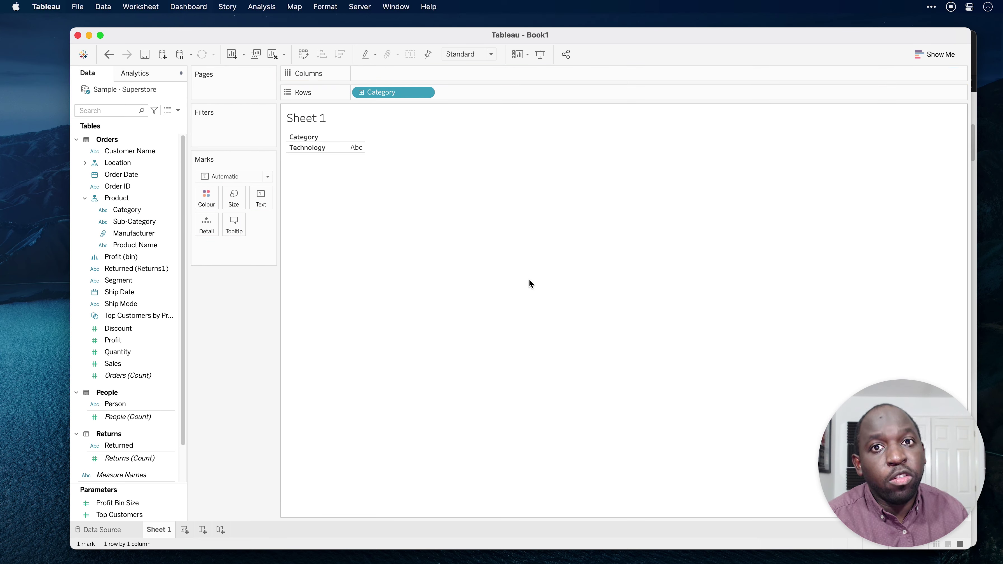
- Switch Sample - Superstore to the live connection to compare the Category values, and turn the extract back on
right_click(156, 93)
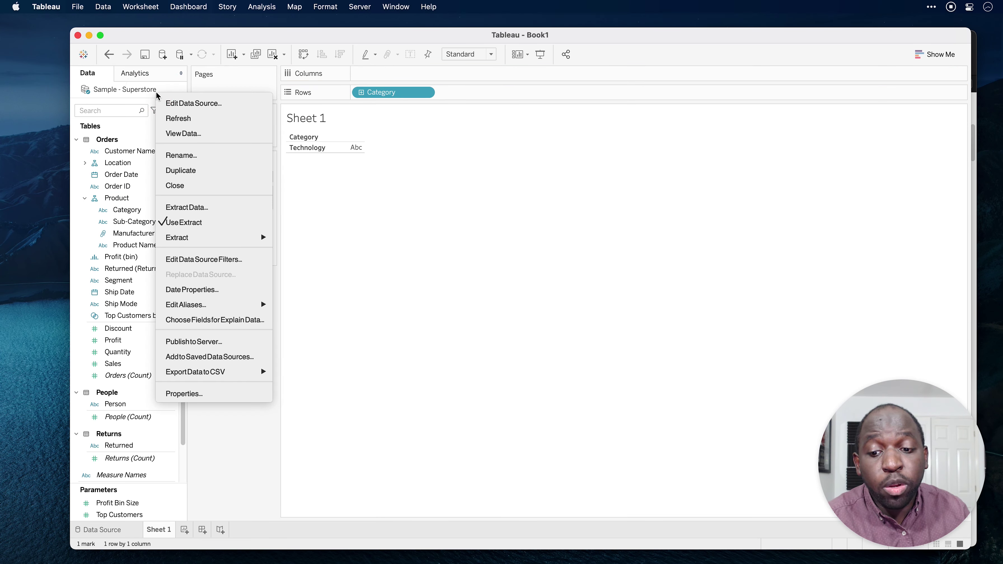
left_click(212, 224)
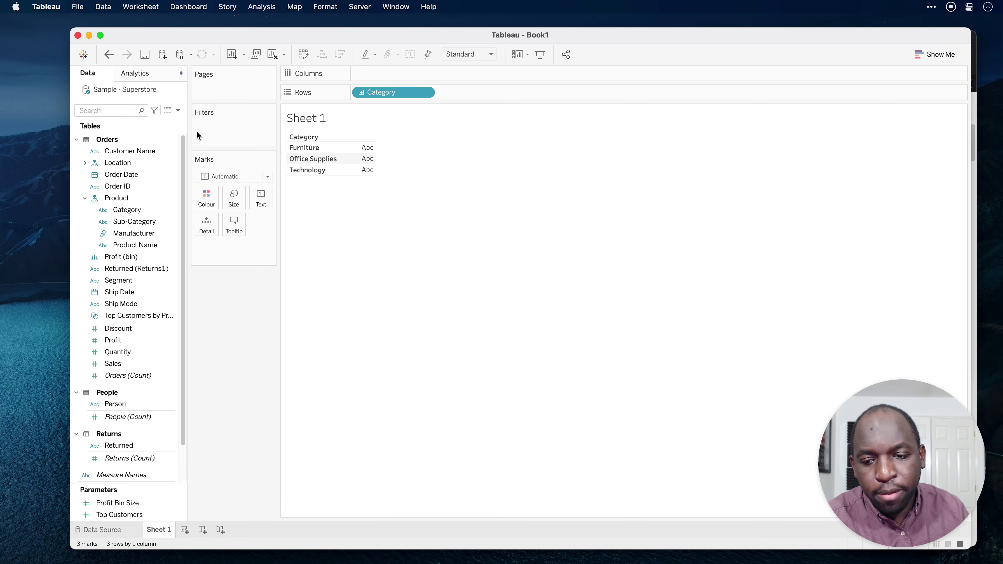
right_click(118, 90)
left_click(170, 218)
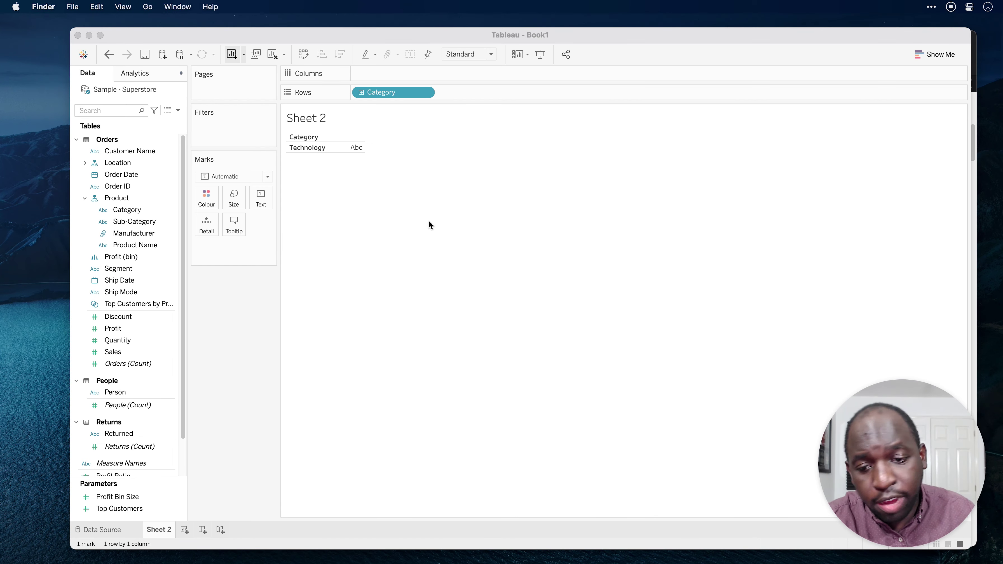
- Remove the extract from the Sample - Superstore data source and delete its extract file as well
right_click(148, 87)
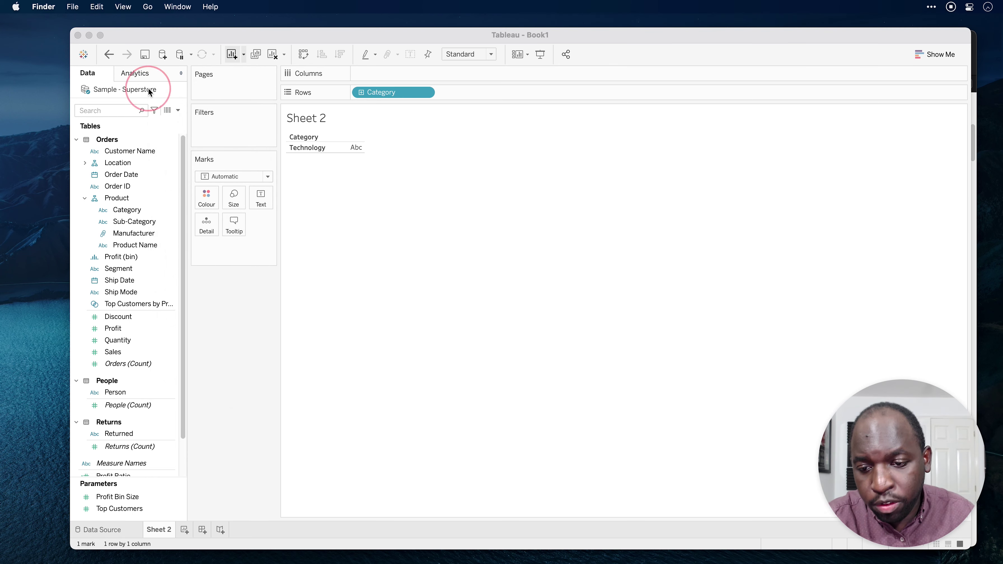
right_click(153, 94)
left_click(153, 95)
left_click(141, 89)
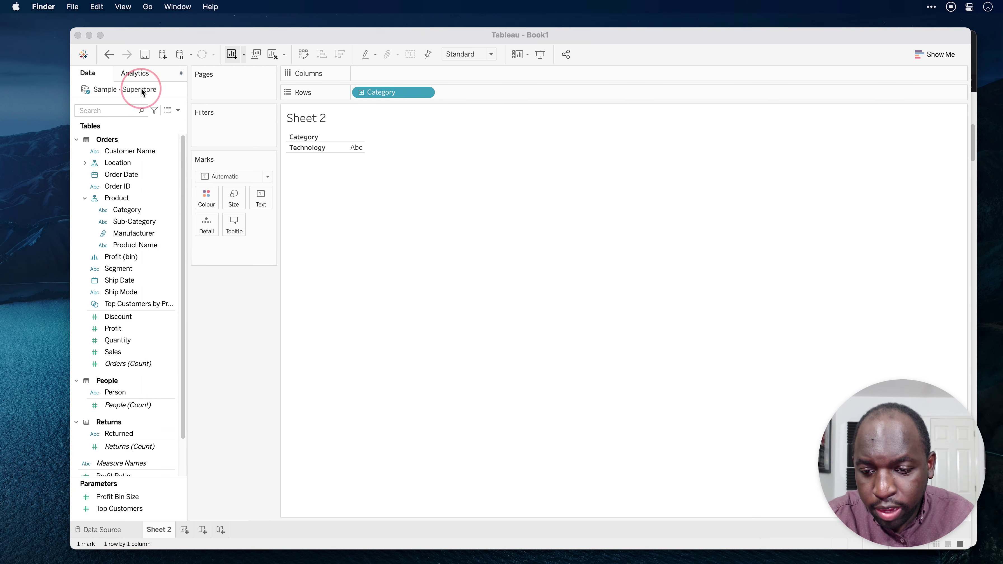
right_click(141, 91)
mouse_move(197, 234)
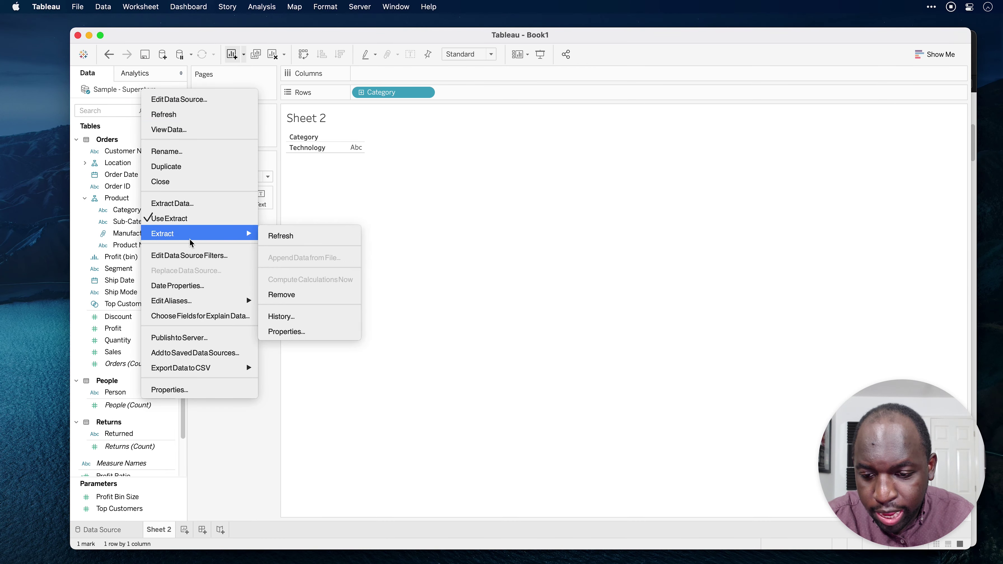
left_click(299, 294)
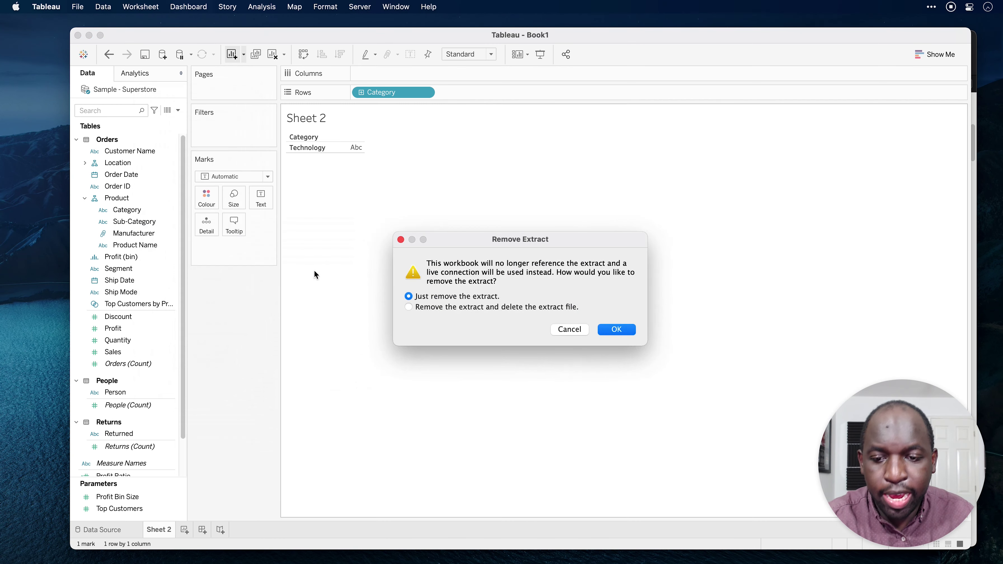
left_click(496, 309)
left_click(621, 333)
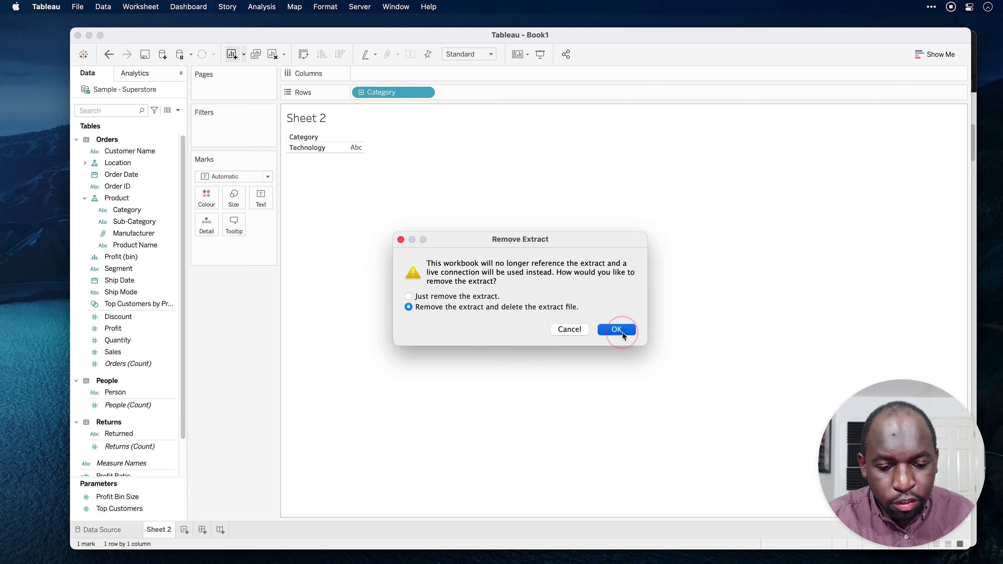
- Set up a new extract of Sample - Superstore with a Category filter that keeps only Technology
right_click(134, 90)
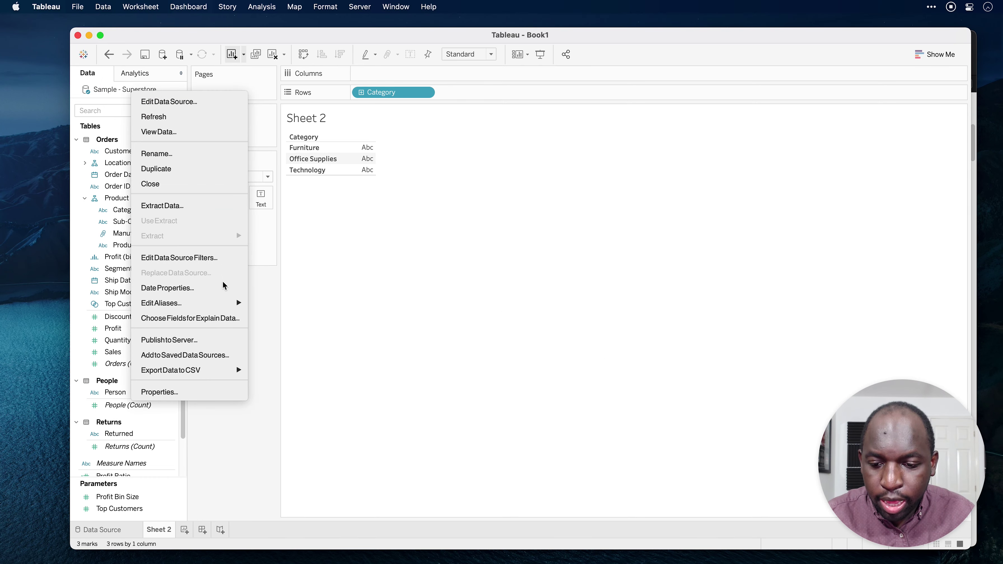
mouse_move(223, 307)
left_click(213, 206)
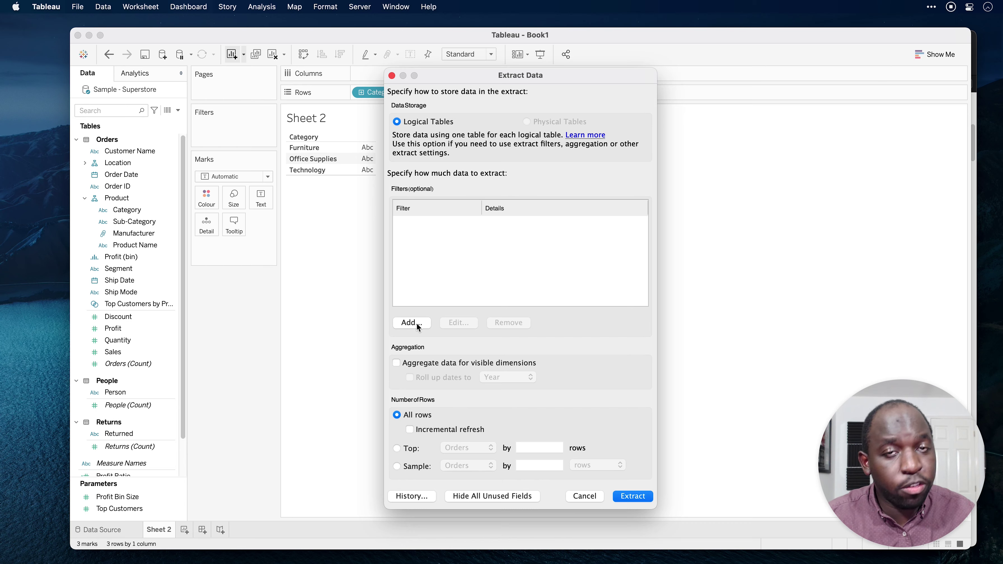
left_click(416, 324)
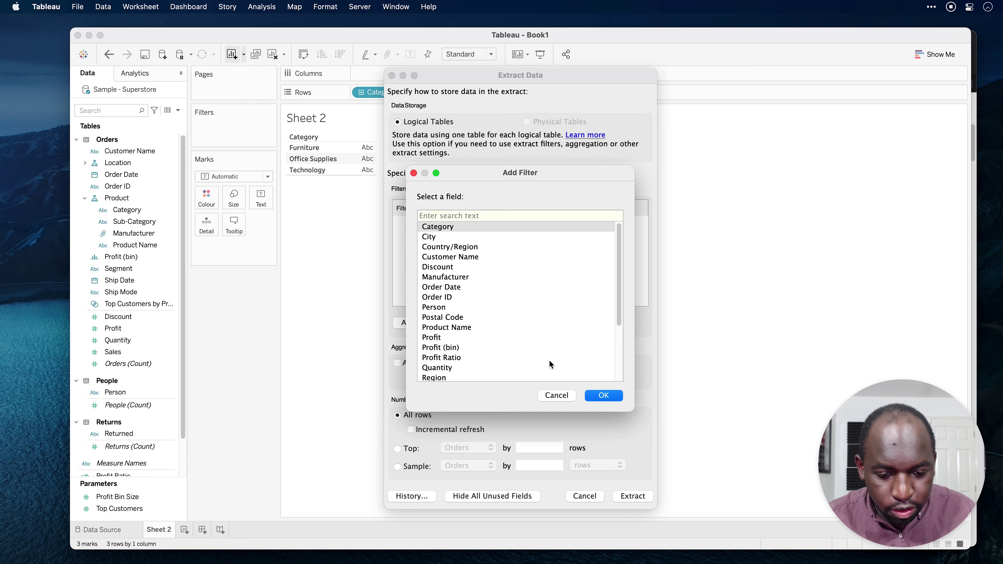
left_click(618, 398)
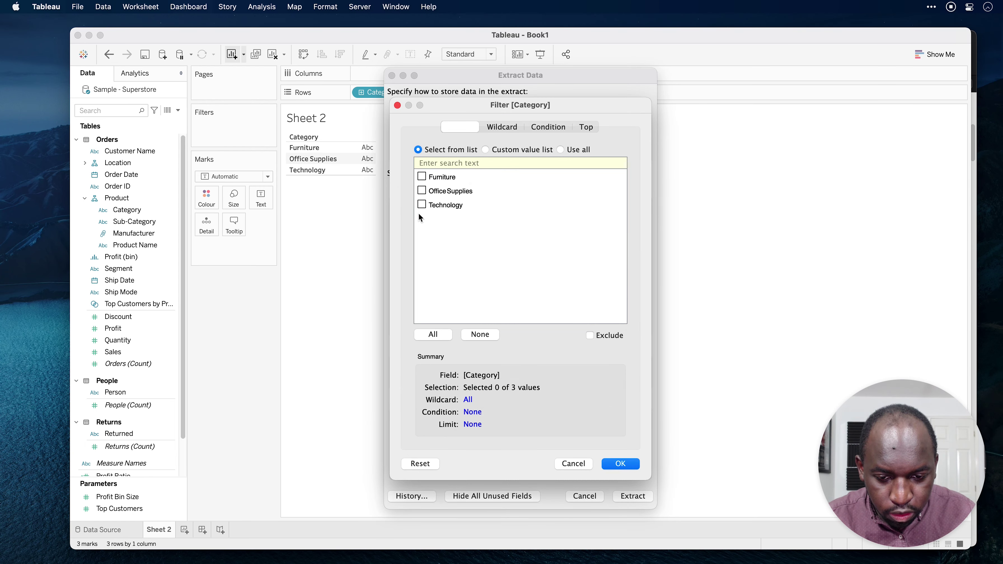
left_click(421, 204)
left_click(615, 464)
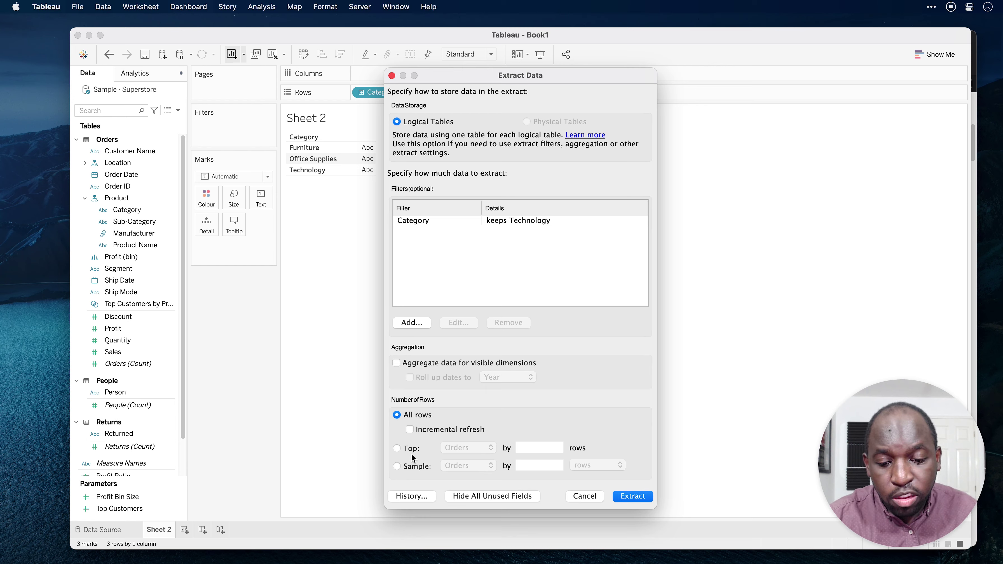
- Try limiting the extract to the top 100 rows of the Orders table
left_click(402, 452)
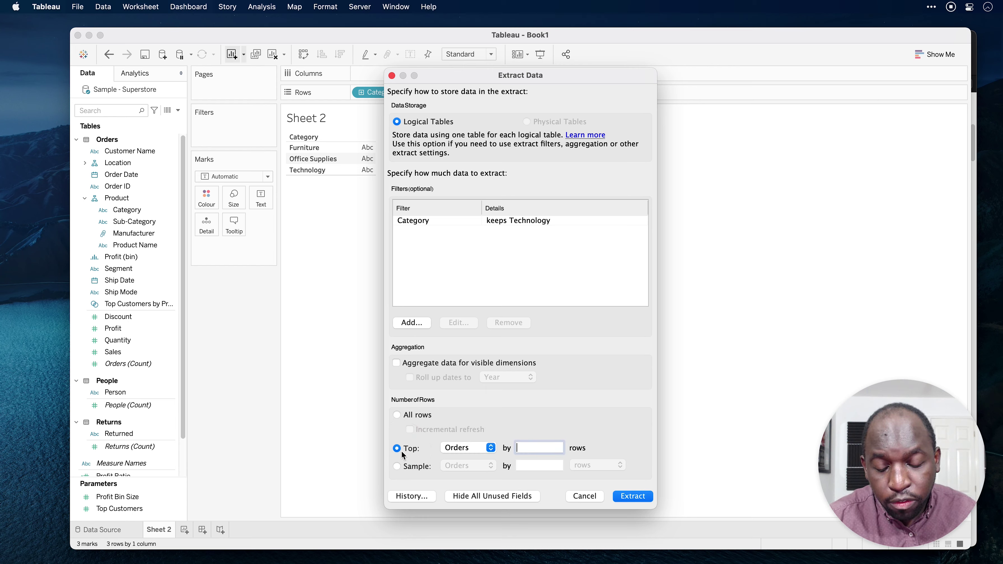
left_click(491, 449)
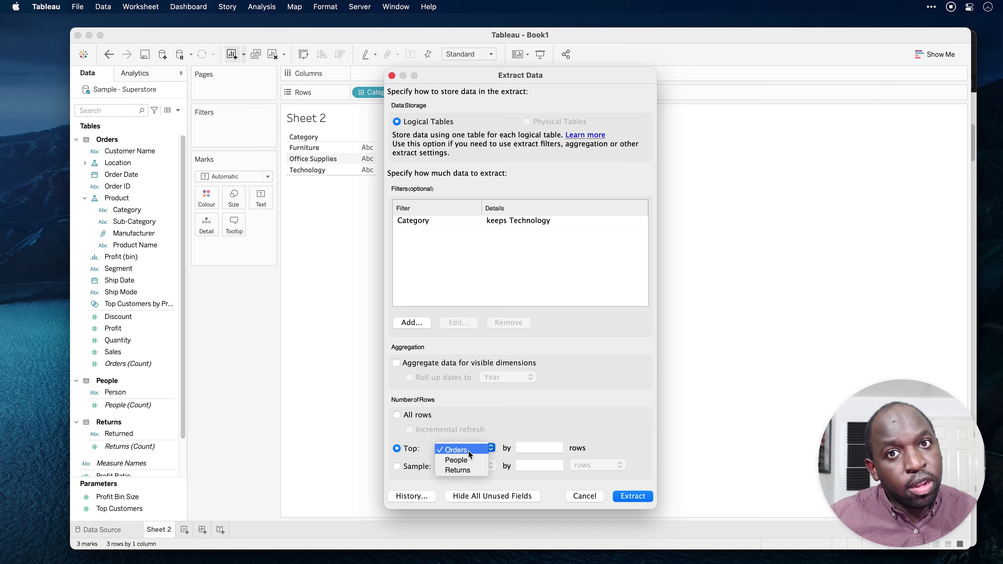
left_click(468, 451)
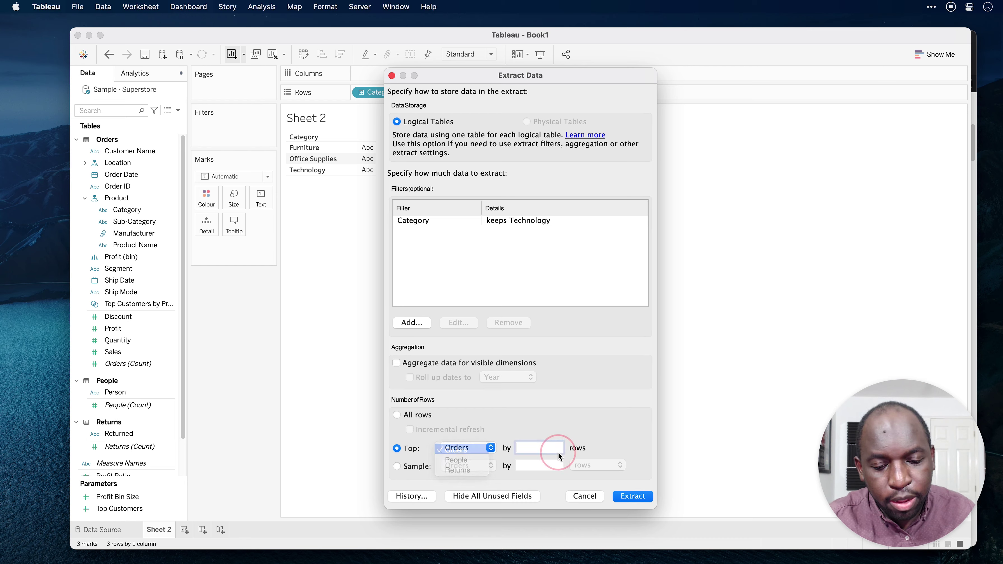
left_click(548, 446)
type("100")
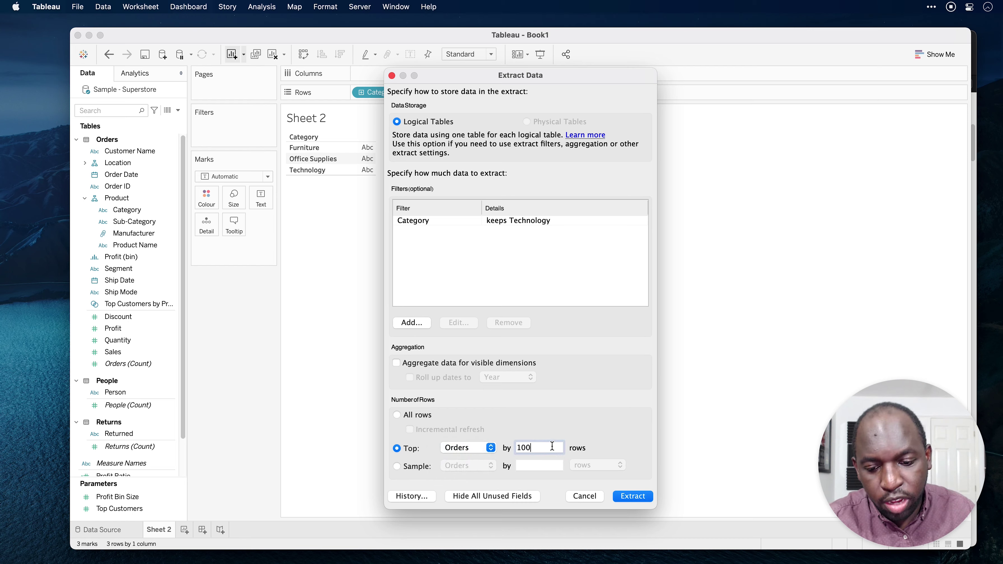
- Try a sample of 100 rows from Orders, look at the sample unit options, and return the extract to all rows
left_click(396, 466)
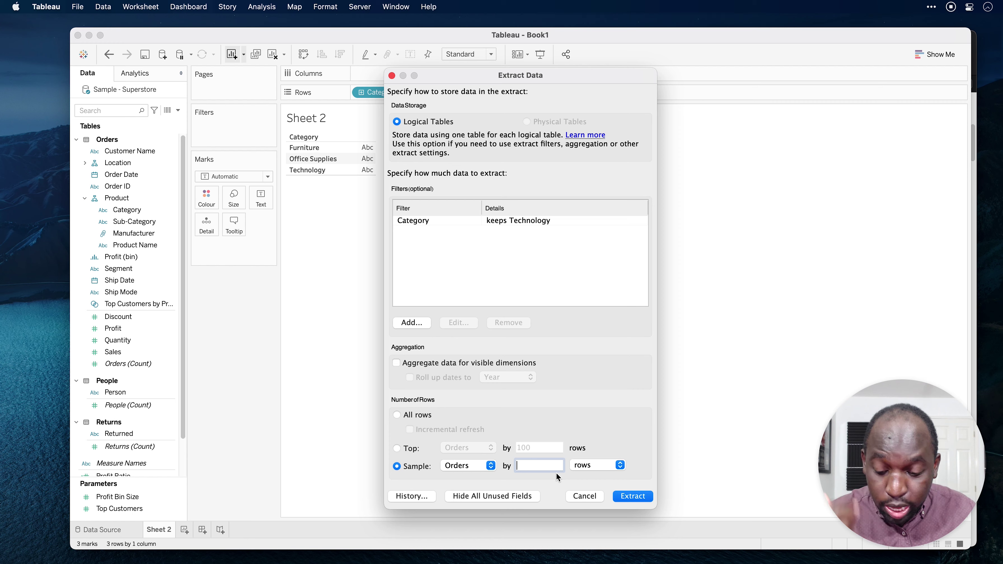
type("100")
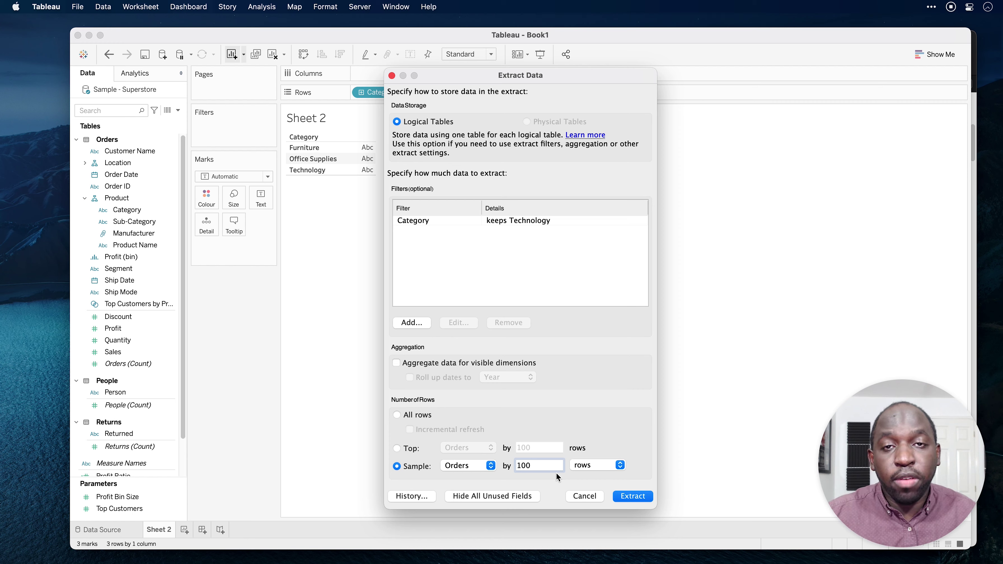
left_click(603, 467)
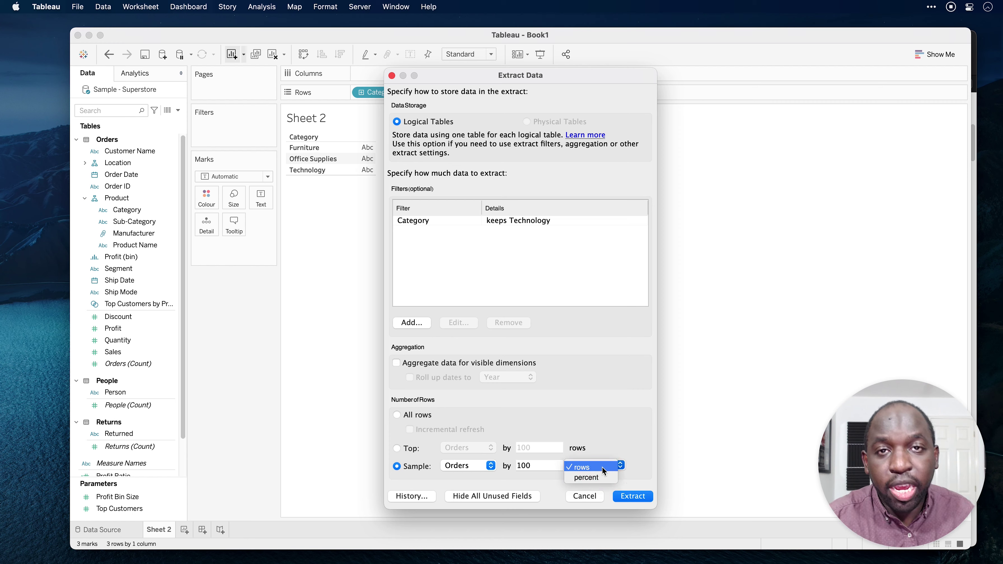
left_click(610, 439)
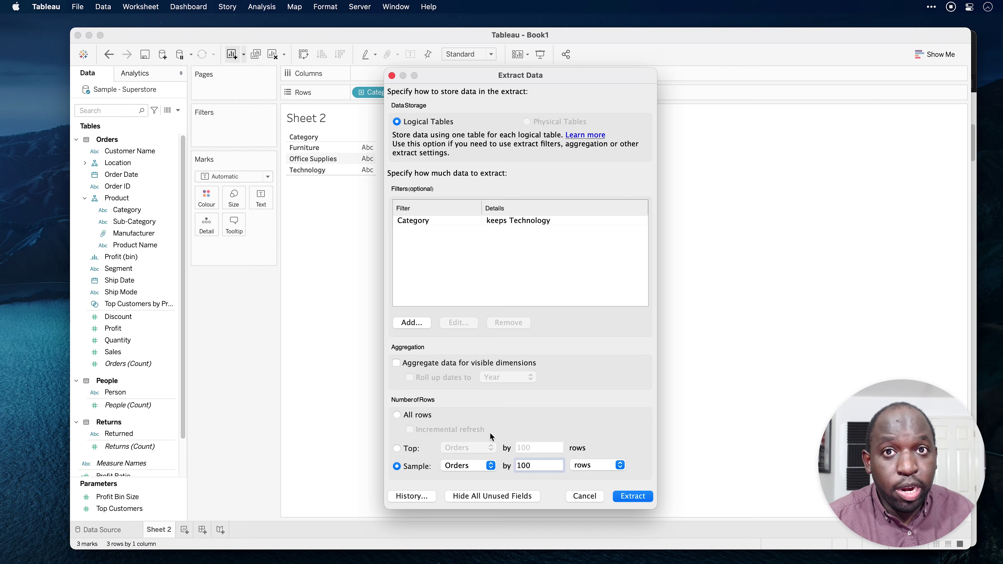
left_click(397, 414)
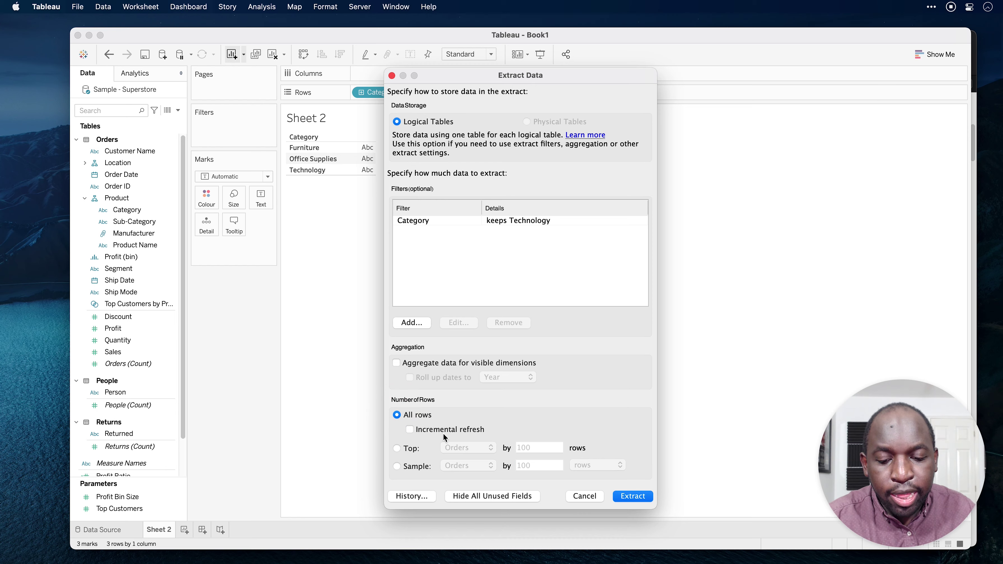
- Enable incremental refresh for the Orders table, identifying new rows by the Order Date column
left_click(410, 430)
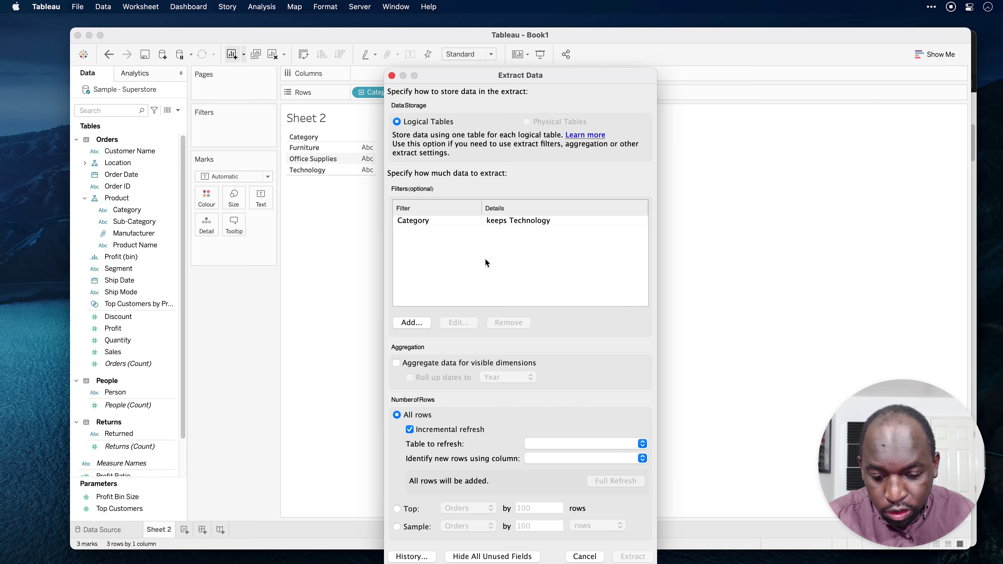
left_click_drag(580, 75, 572, 27)
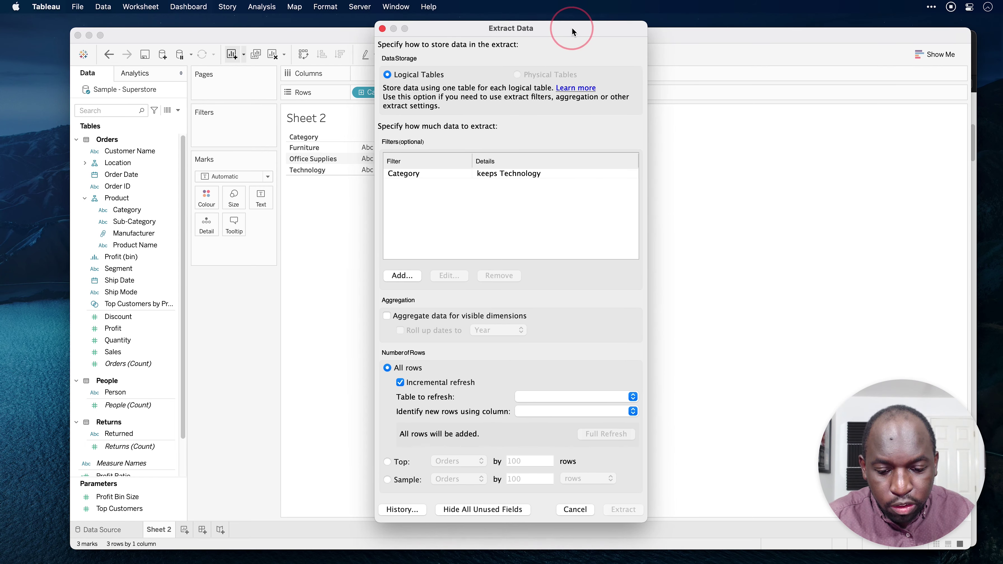
left_click(560, 400)
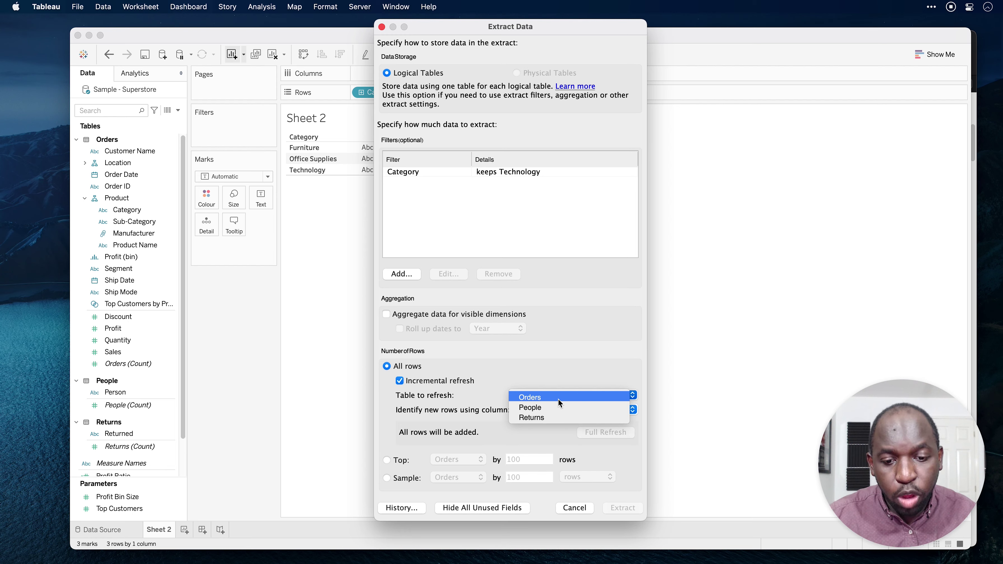
left_click(558, 397)
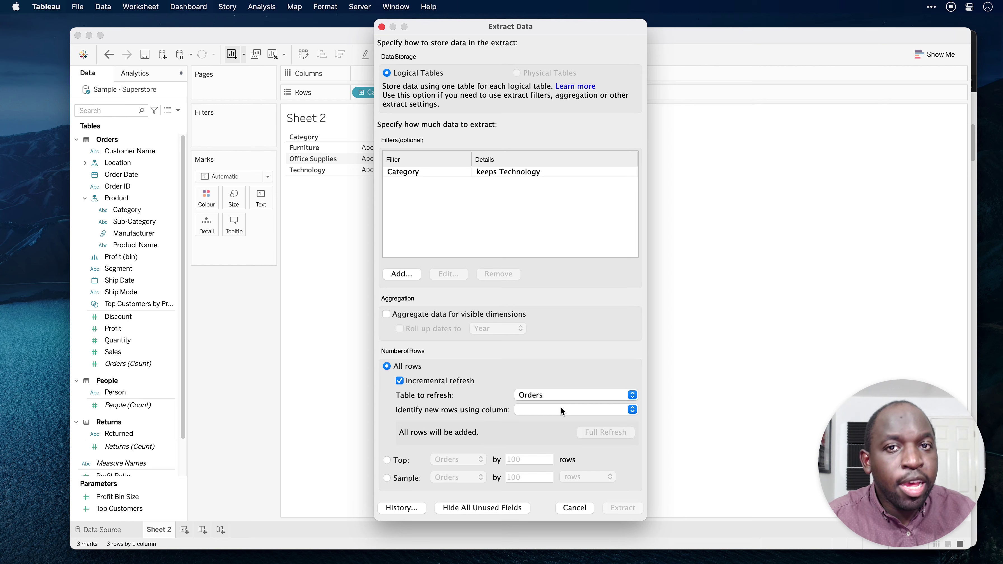
left_click(562, 411)
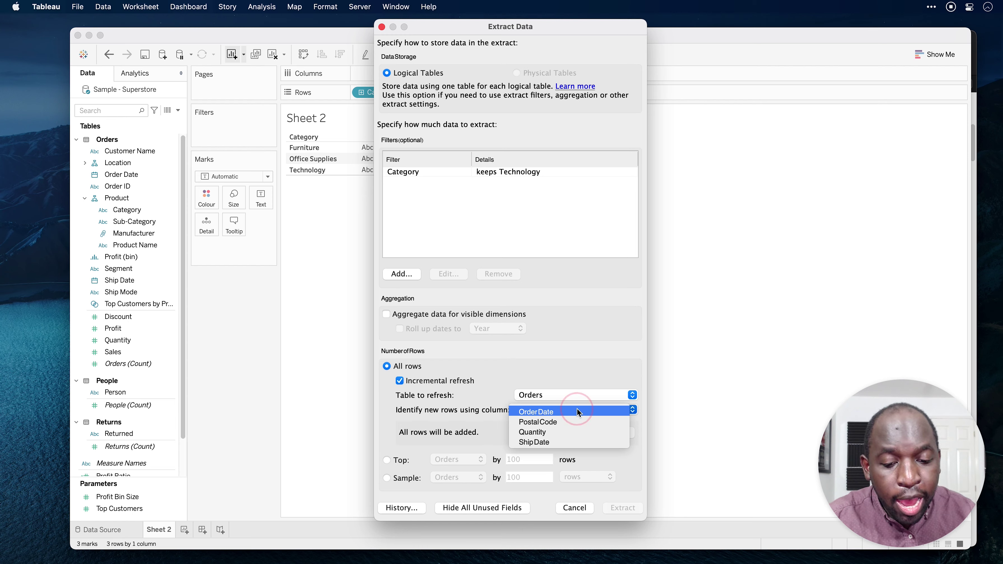
left_click(577, 410)
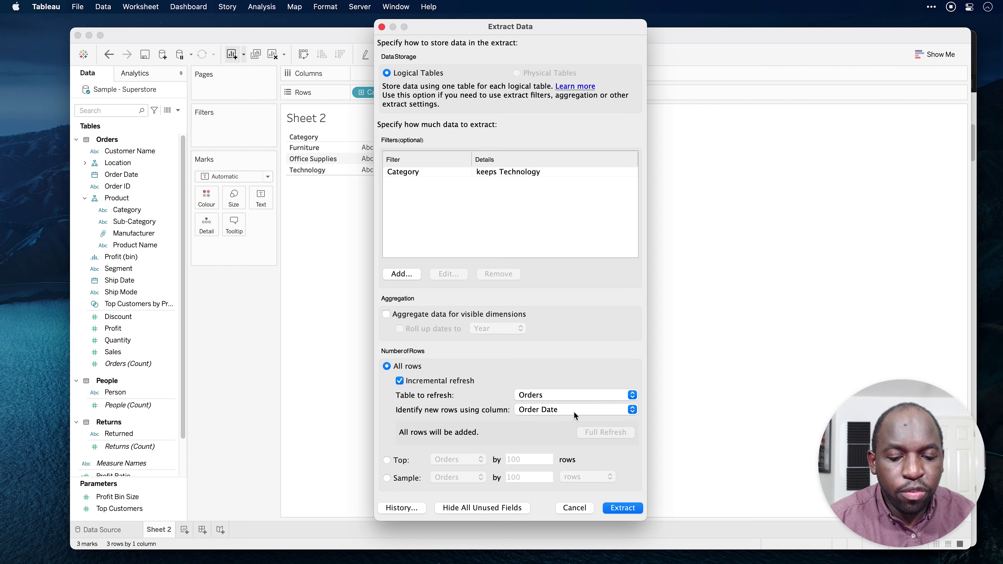
- Create the extract and save it as "Sample - Superstore technology incremental" in the Tableau file types folder
left_click(629, 508)
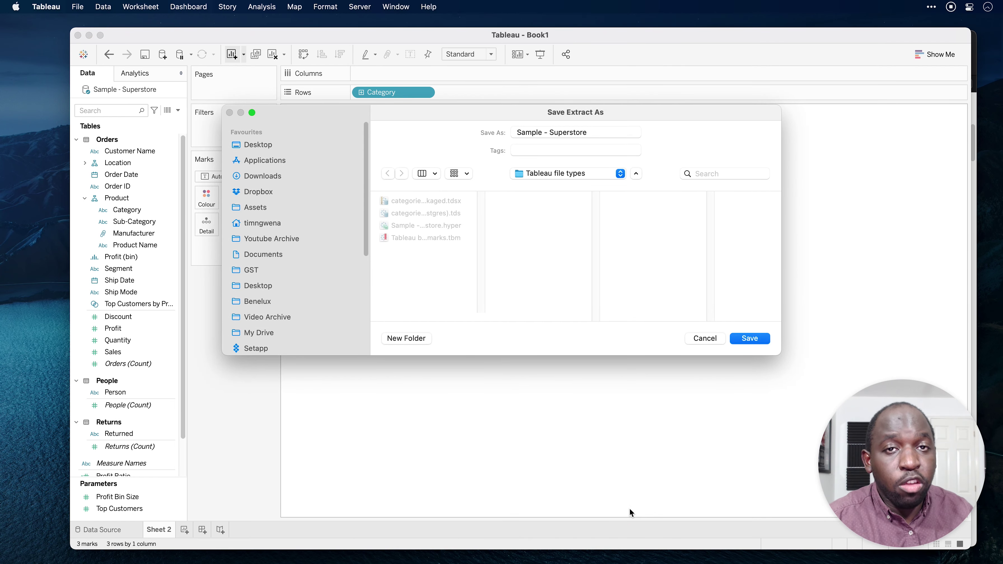
left_click(611, 132)
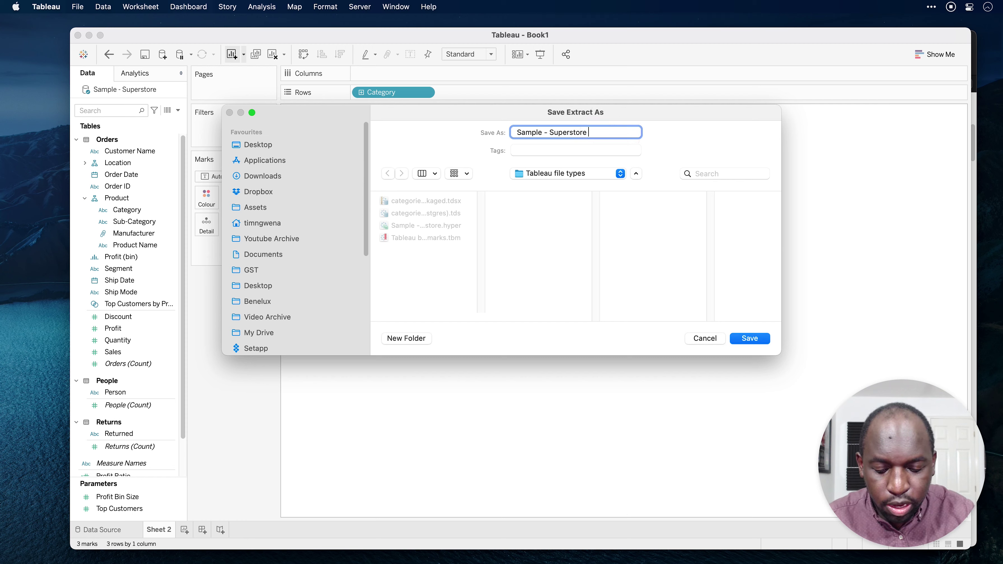
type("technology")
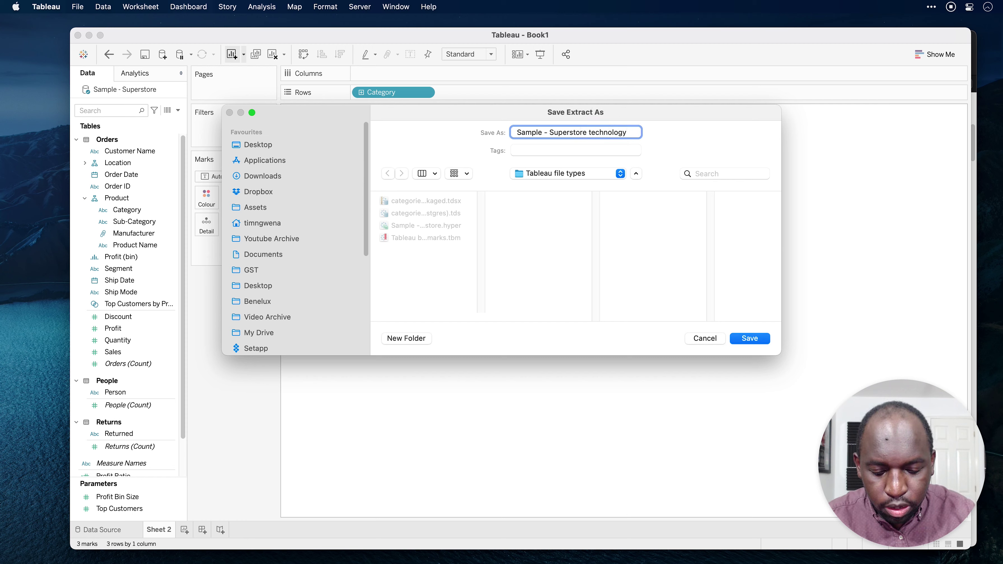
type(" incremental")
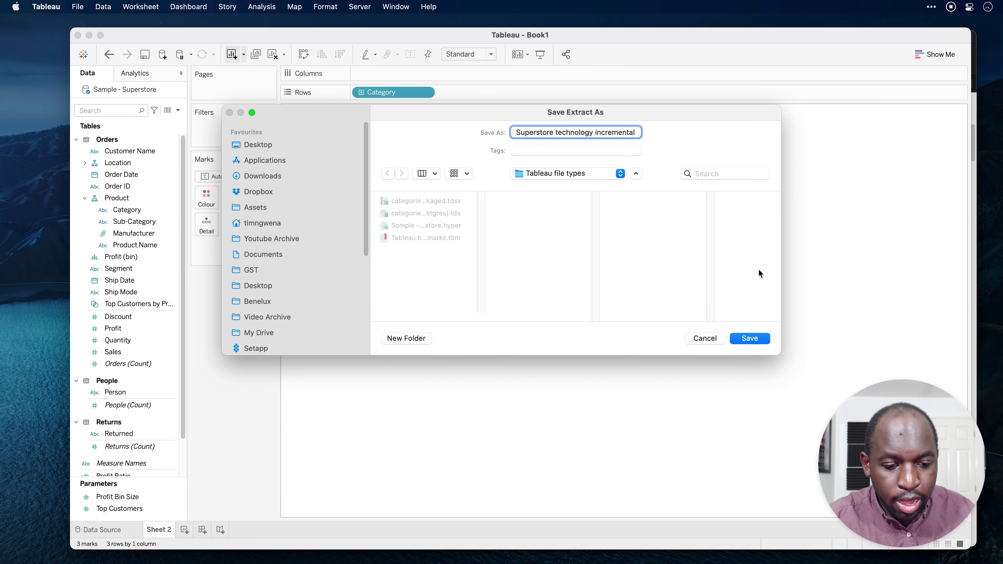
left_click(760, 339)
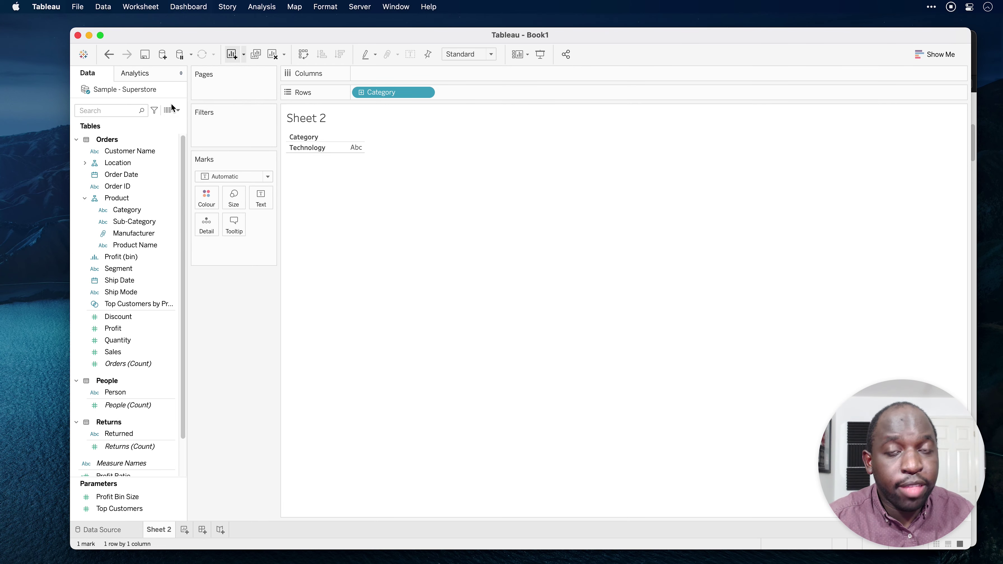
- Review the extract's refresh options and its history, checking the time, action, refreshed rows and source, and close the history
right_click(151, 93)
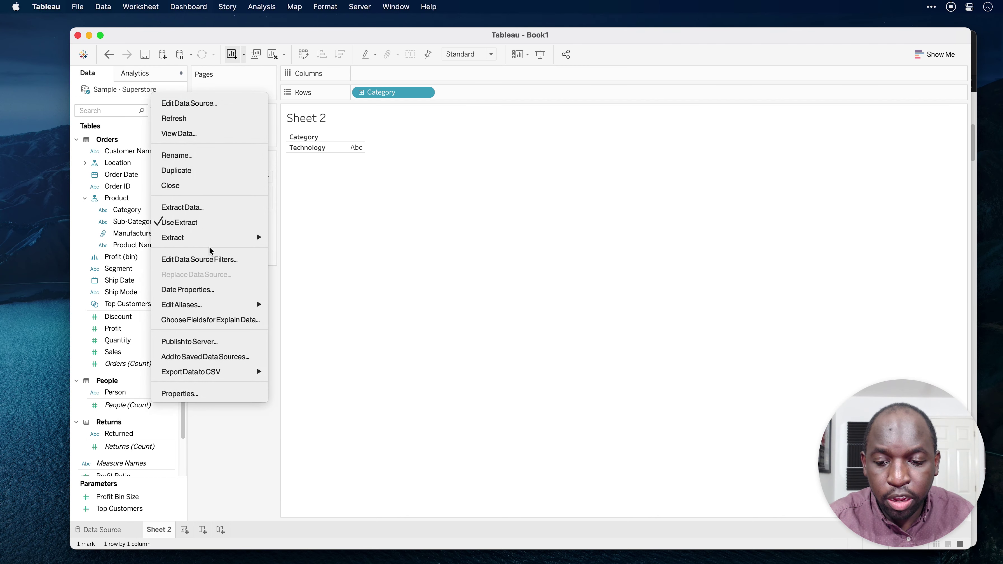
mouse_move(216, 237)
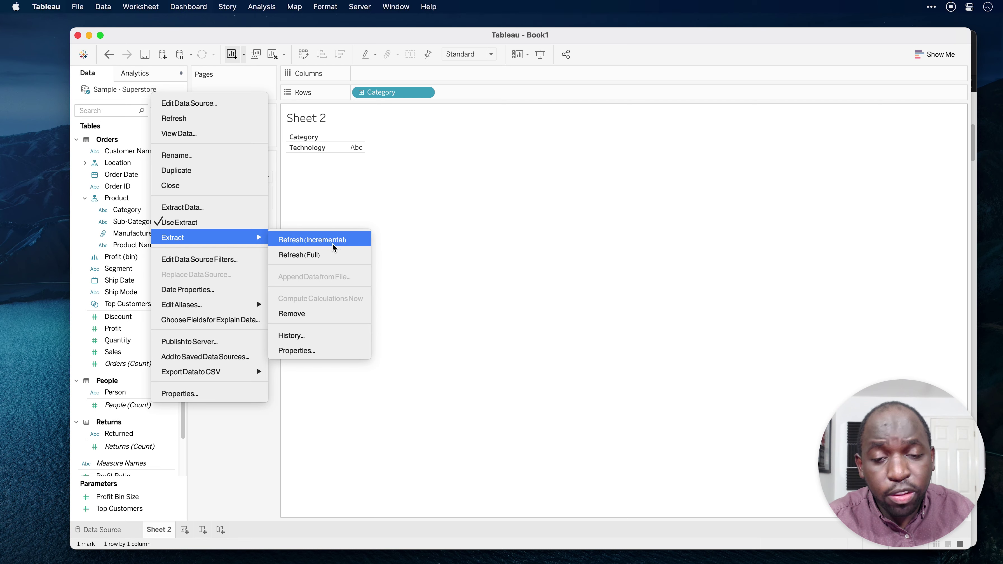
left_click(302, 335)
left_click_drag(522, 316, 572, 321)
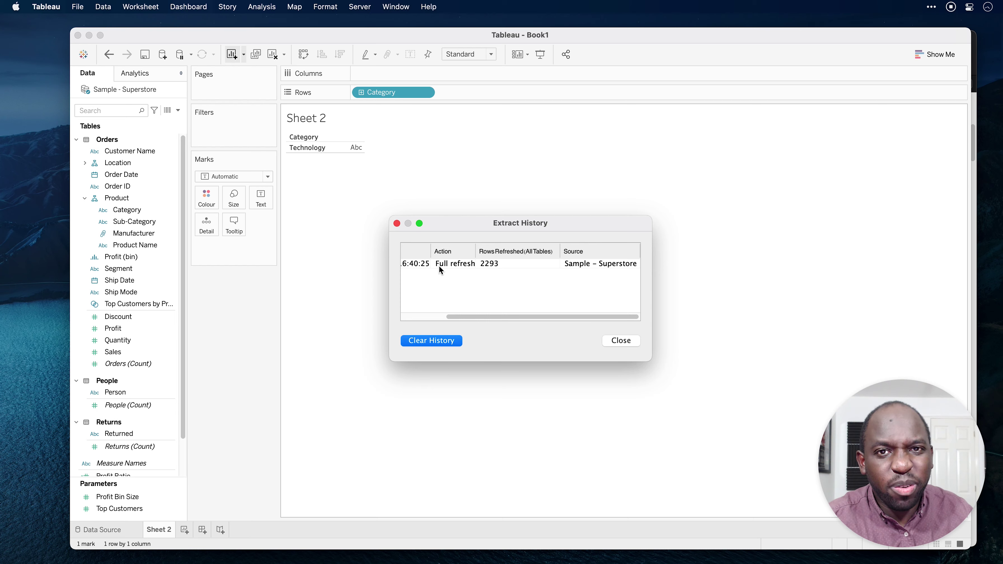
left_click_drag(498, 317, 454, 314)
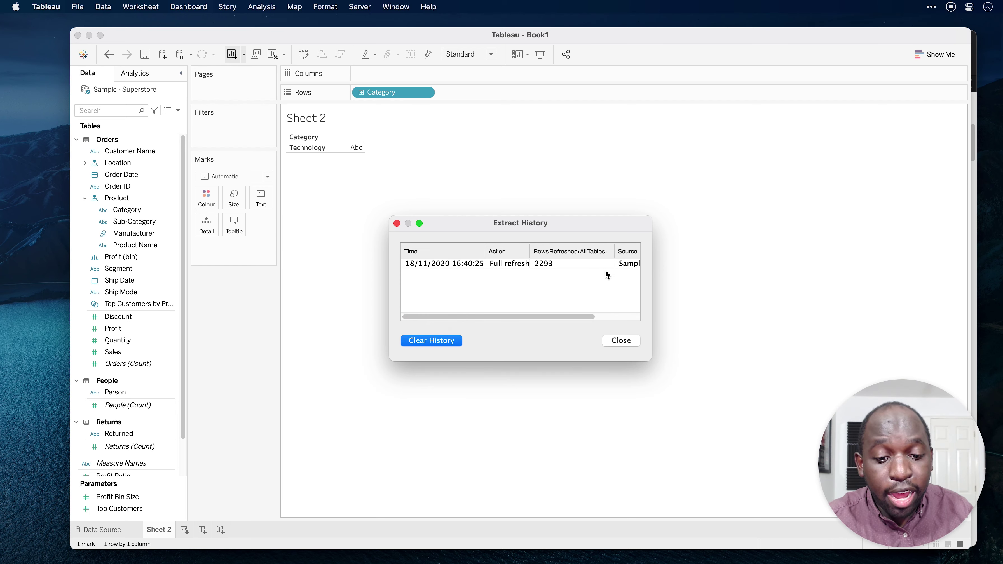
left_click(626, 341)
- Run an incremental refresh of the Sample - Superstore extract
right_click(158, 91)
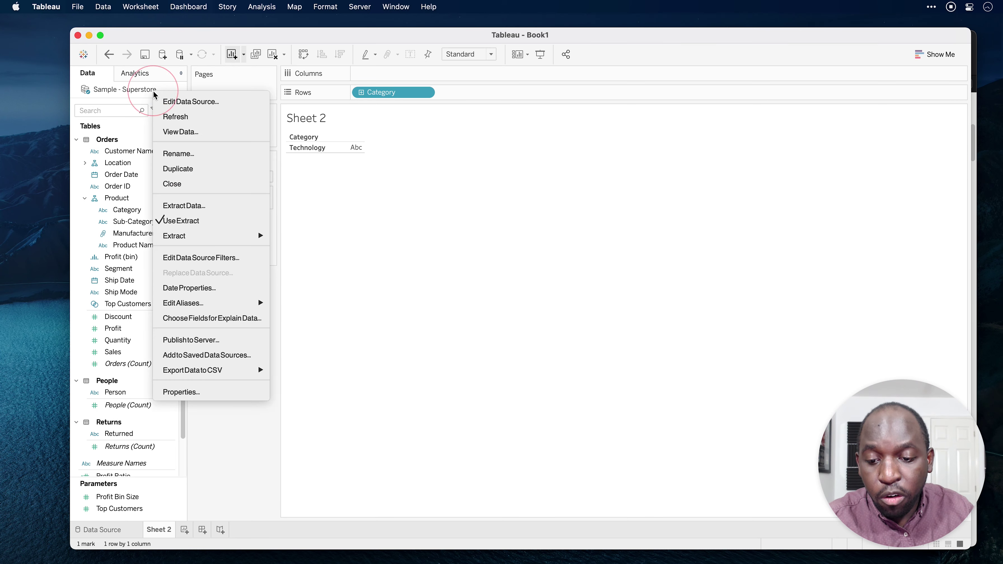
mouse_move(254, 242)
left_click(318, 238)
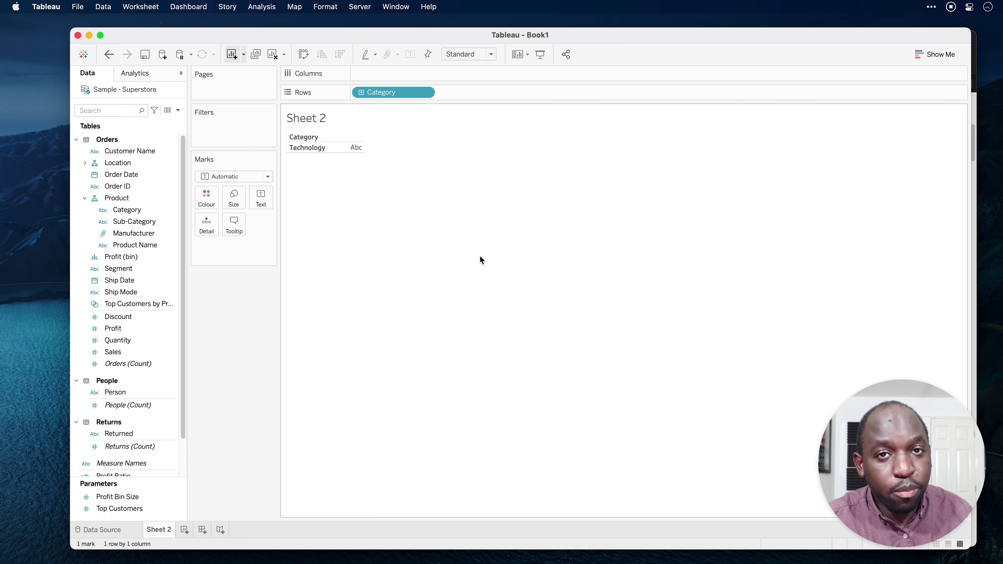
- Review the extract's history, comparing the action, refreshed rows and source of each refresh, and close the history
right_click(120, 89)
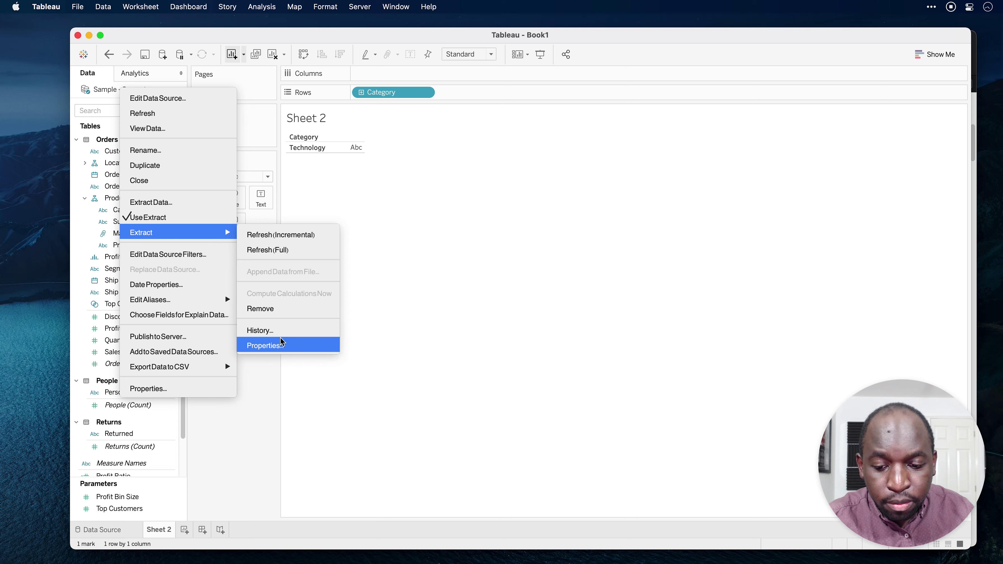
left_click(264, 330)
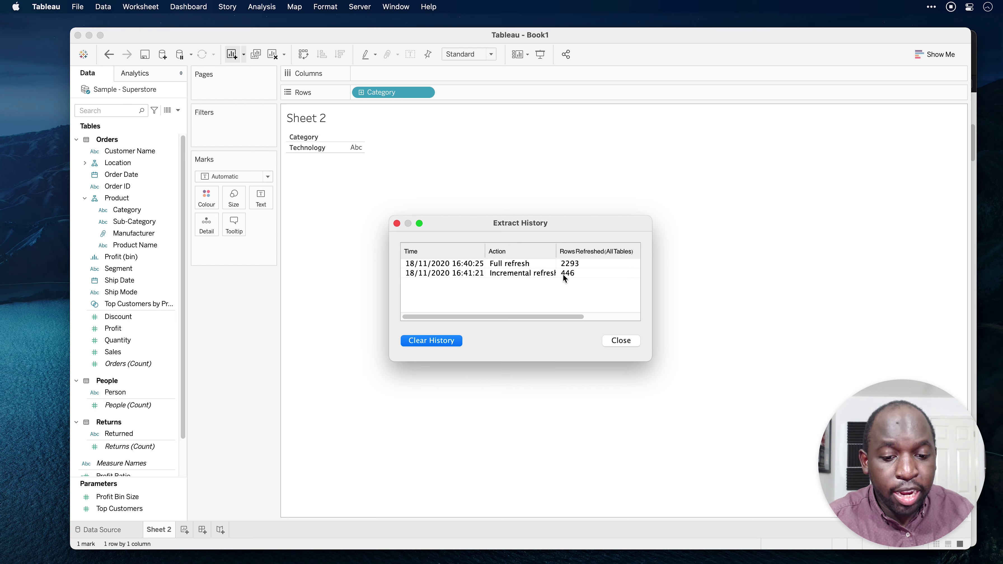
left_click_drag(556, 248, 587, 248)
left_click_drag(545, 316, 625, 321)
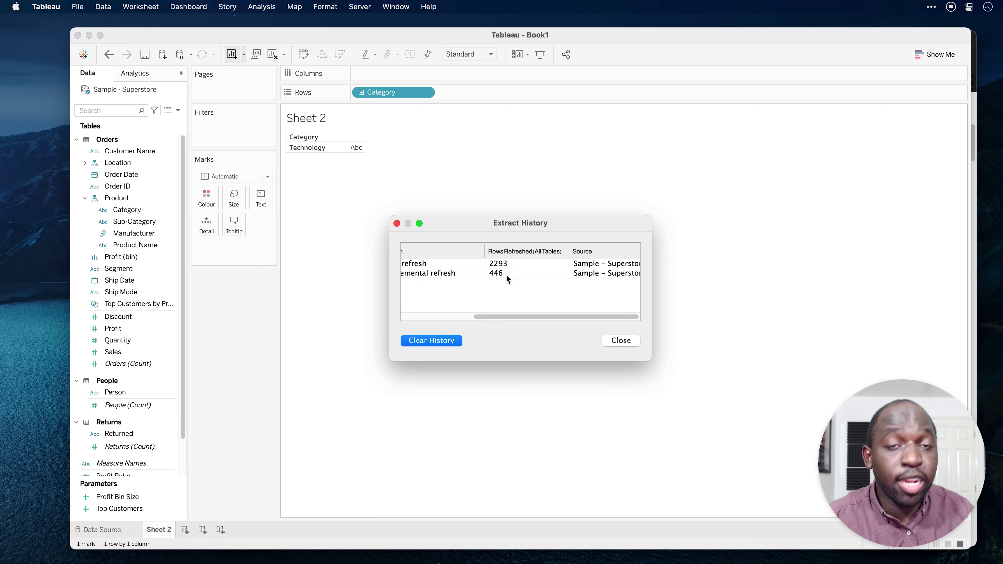
left_click_drag(538, 316, 596, 314)
left_click(631, 340)
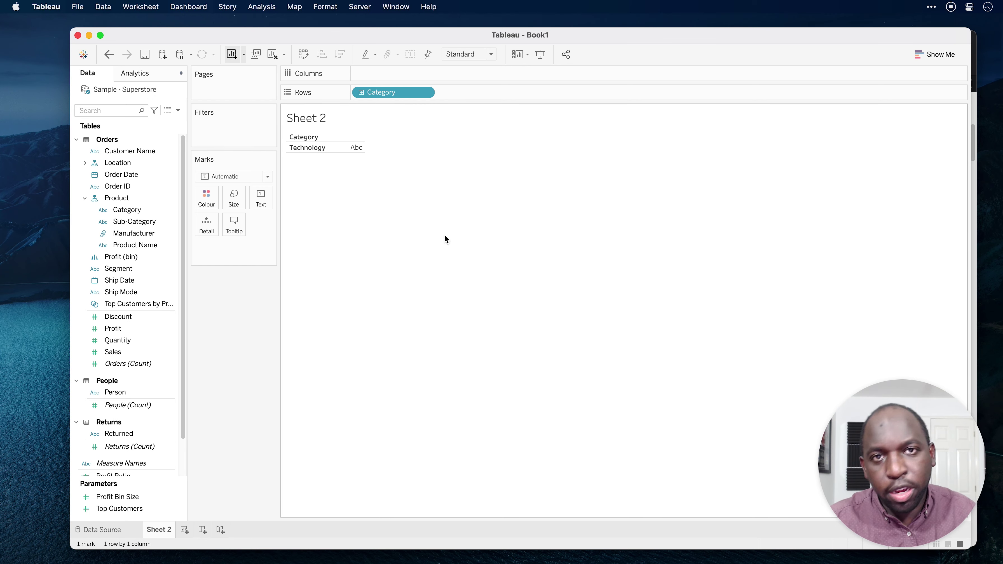
- Switch to Safari and read the "Extract Your Data" help article, covering extract advantages and the changes to values and marks in the view
key("ctrl+Up")
left_click(612, 158)
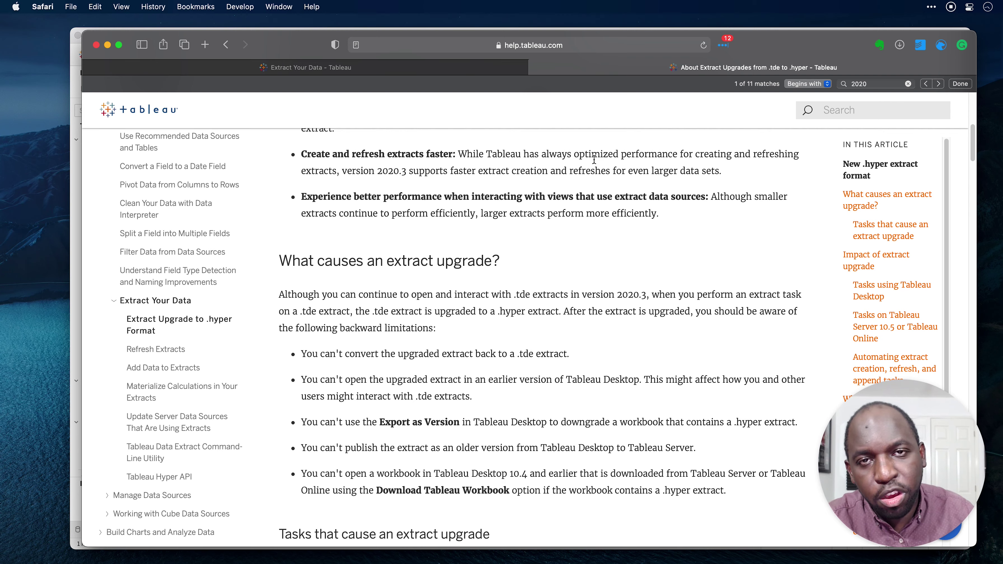
left_click(345, 70)
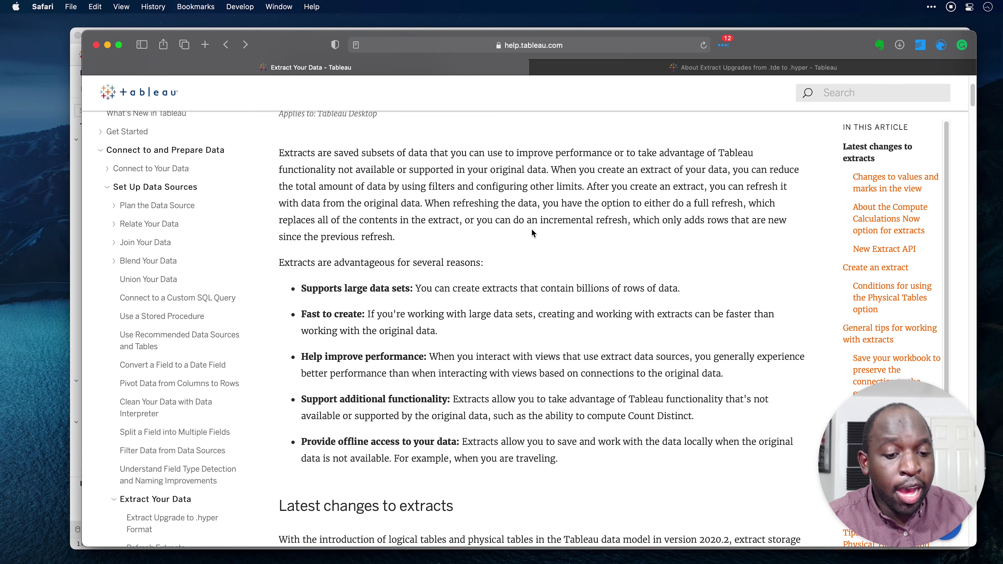
scroll(531, 228, "down", 15)
scroll(532, 231, "down", 10)
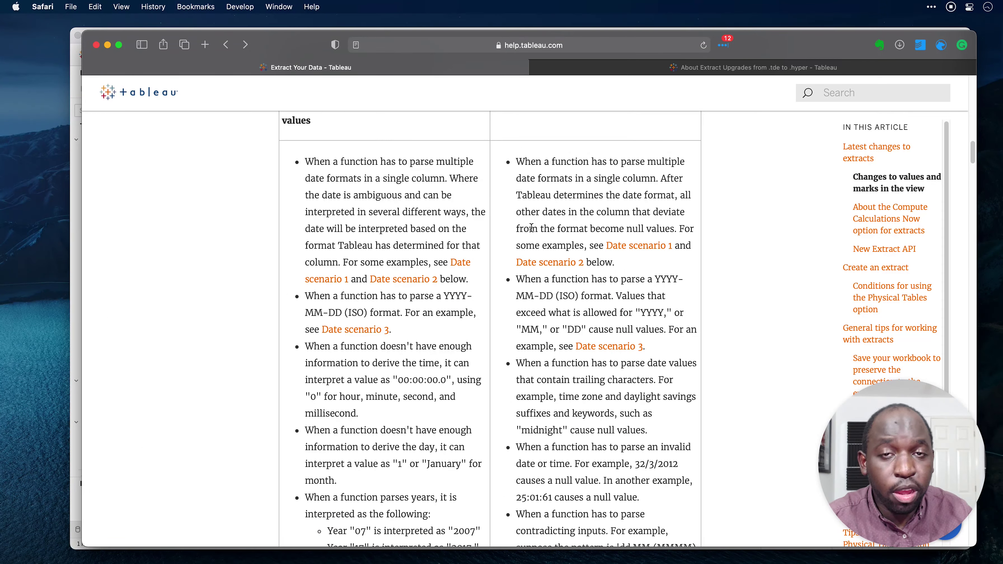
scroll(529, 231, "down", 5)
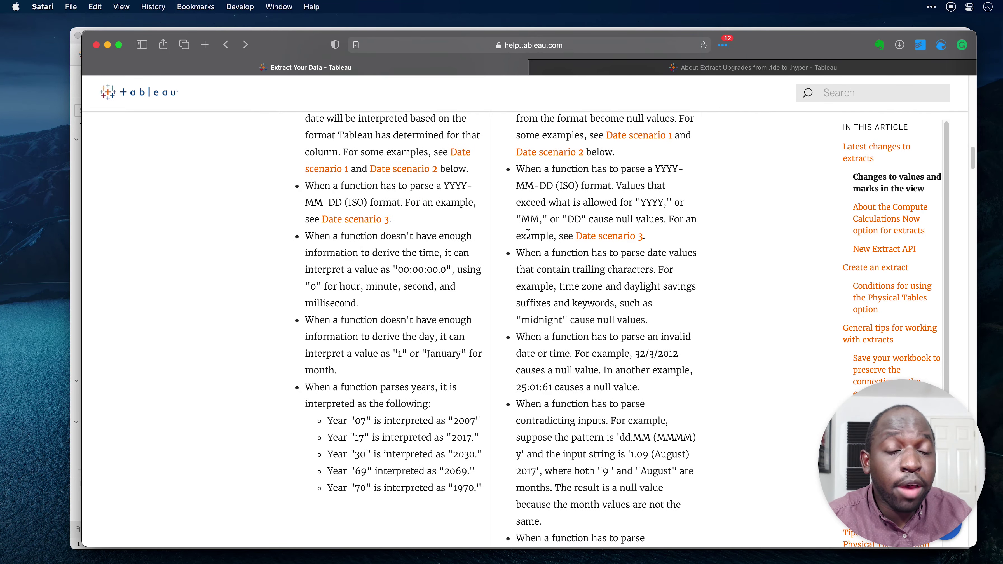
scroll(529, 233, "down", 15)
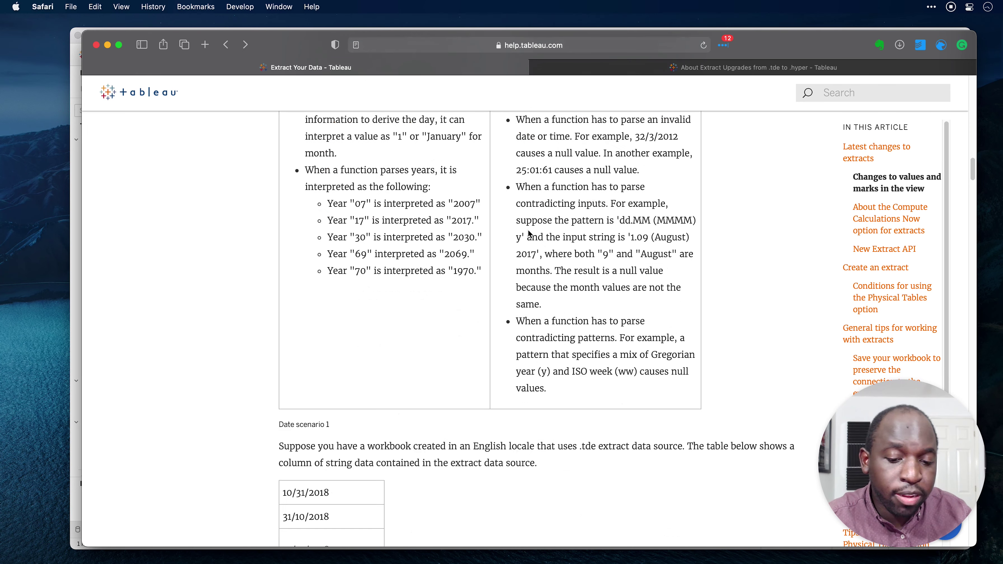
scroll(530, 233, "down", 10)
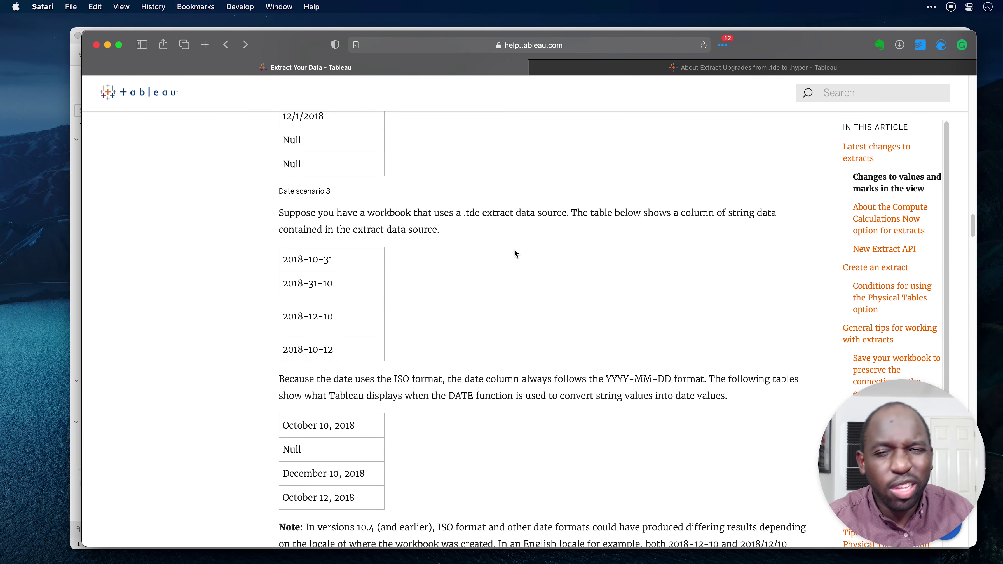
scroll(515, 245, "down", 15)
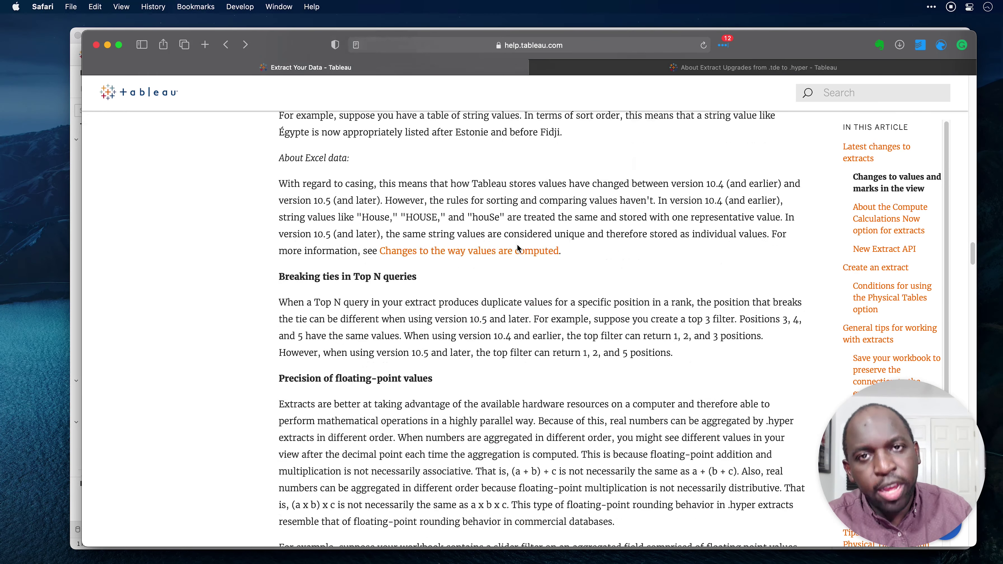
scroll(516, 246, "down", 5)
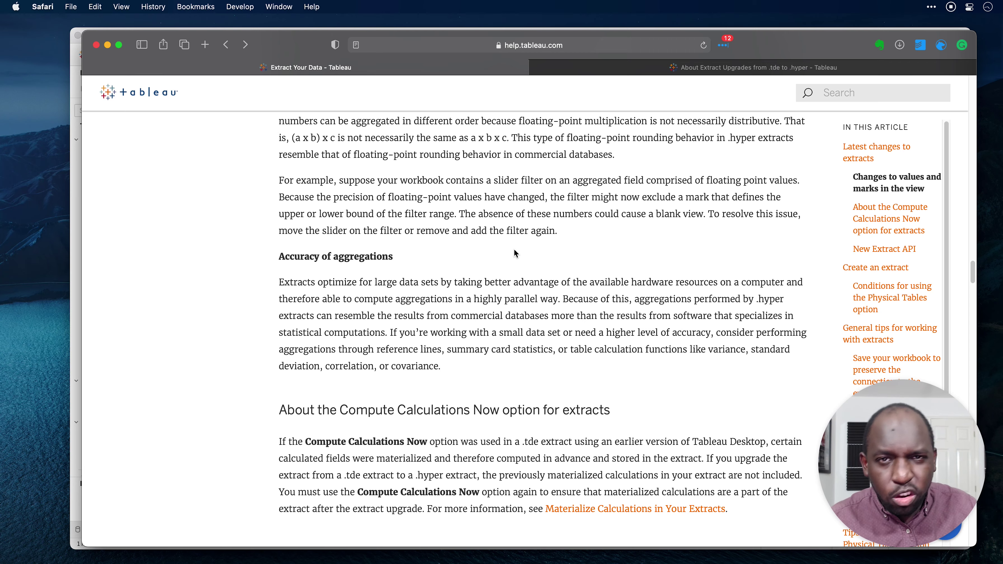
- Examine the article's section on creating an extract, including Logical versus Physical Tables storage and the conditions for using Physical Tables
scroll(514, 250, "down", 20)
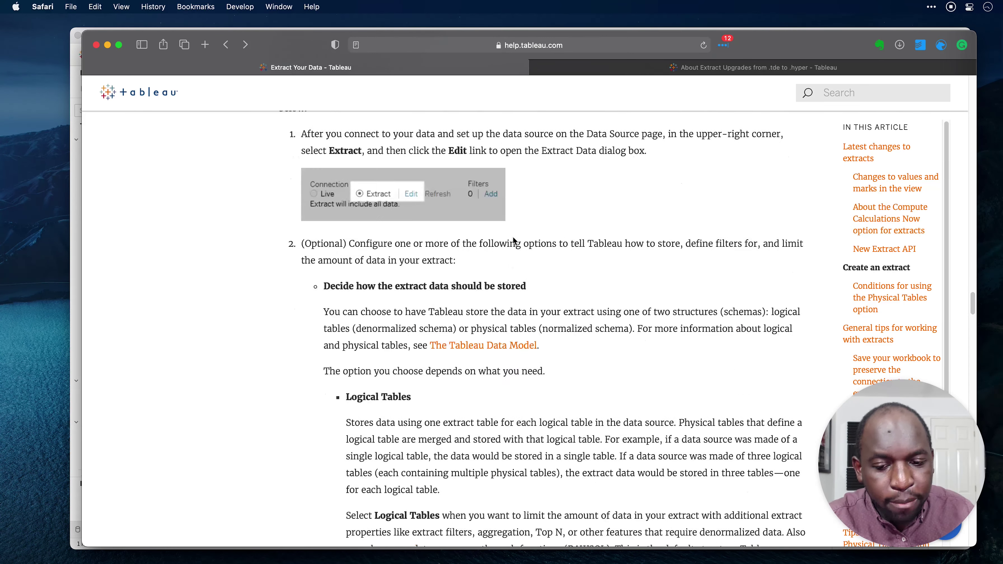
scroll(513, 240, "down", 10)
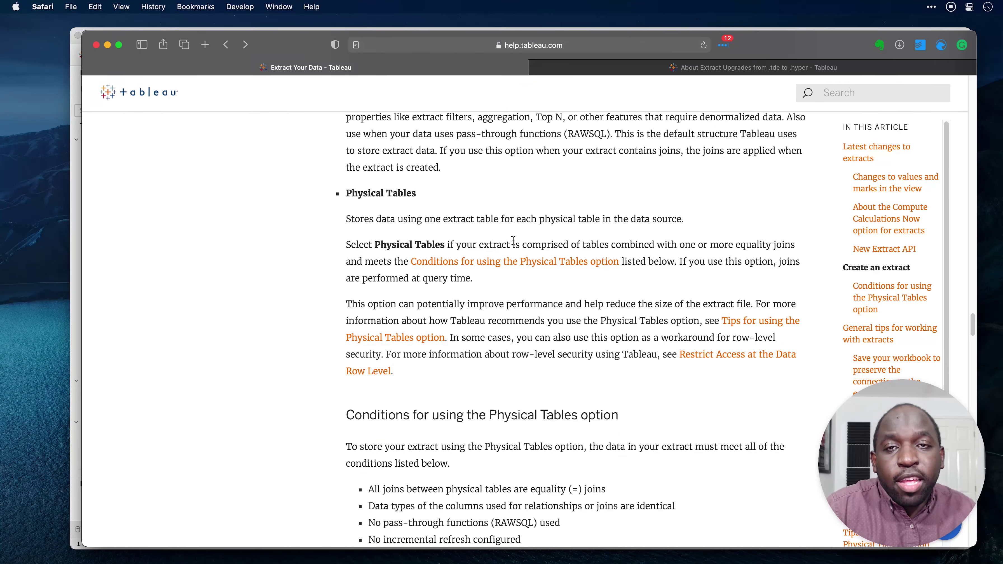
scroll(514, 234, "down", 5)
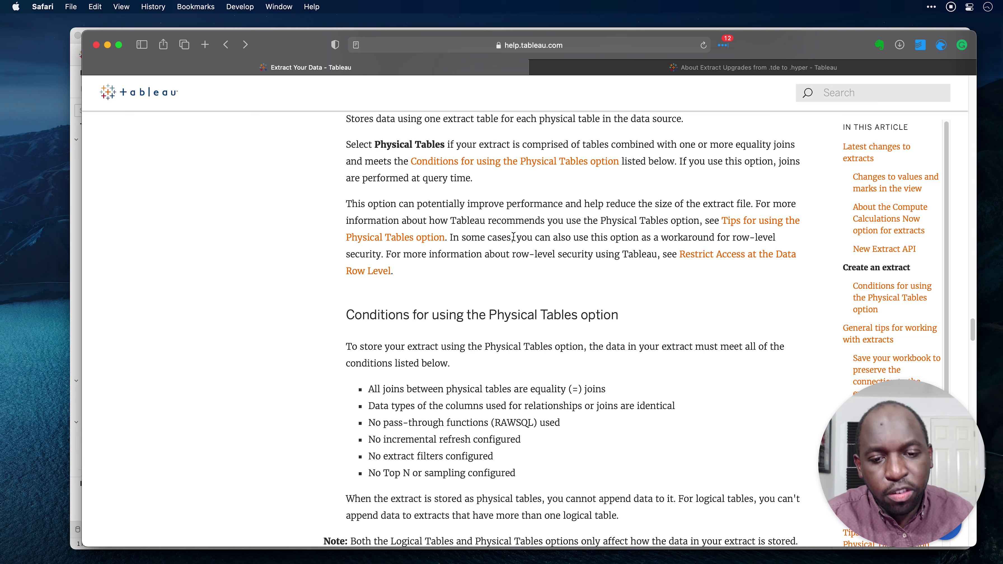
scroll(666, 299, "down", 6)
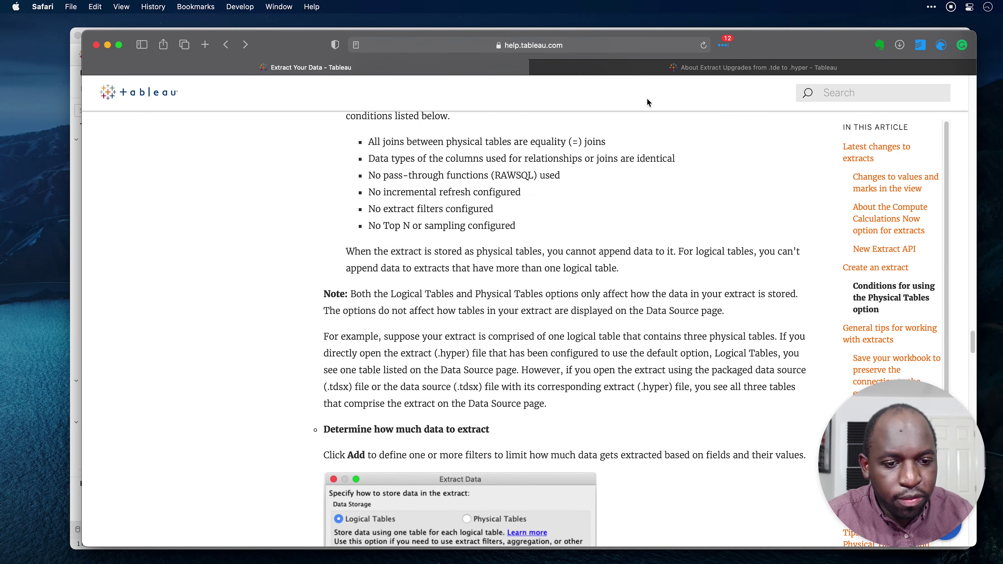
- Read the "Extract Upgrade to .hyper Format" article from the benefits of the new format through the tasks that cause an upgrade and its impact
left_click(615, 70)
scroll(548, 285, "up", 9)
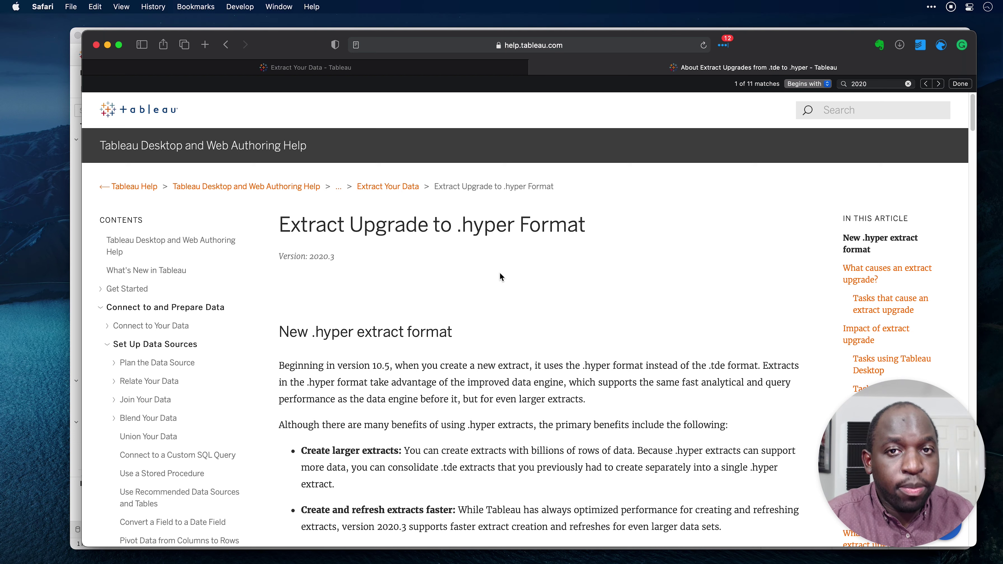
scroll(500, 274, "down", 2)
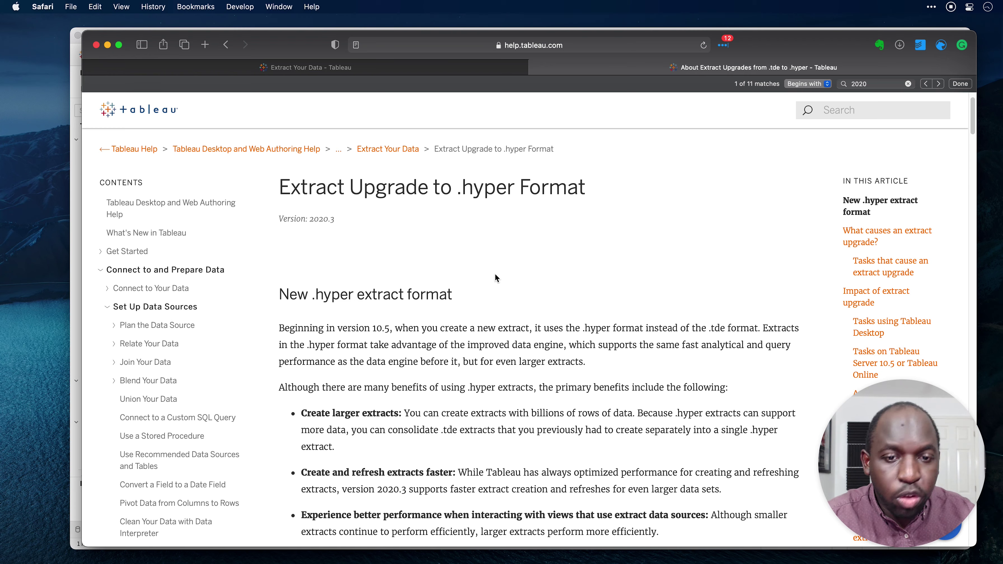
scroll(505, 285, "down", 1)
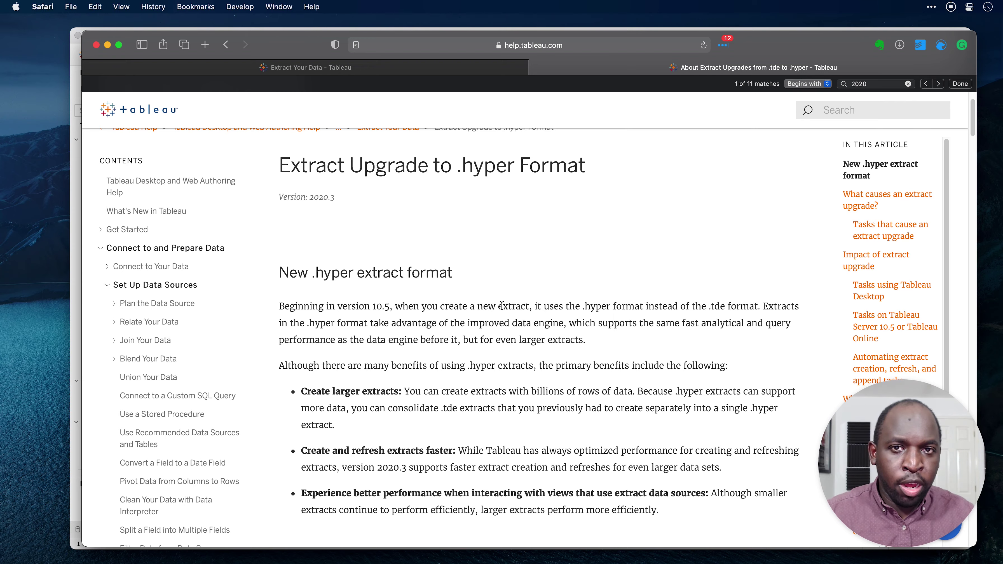
scroll(502, 306, "down", 15)
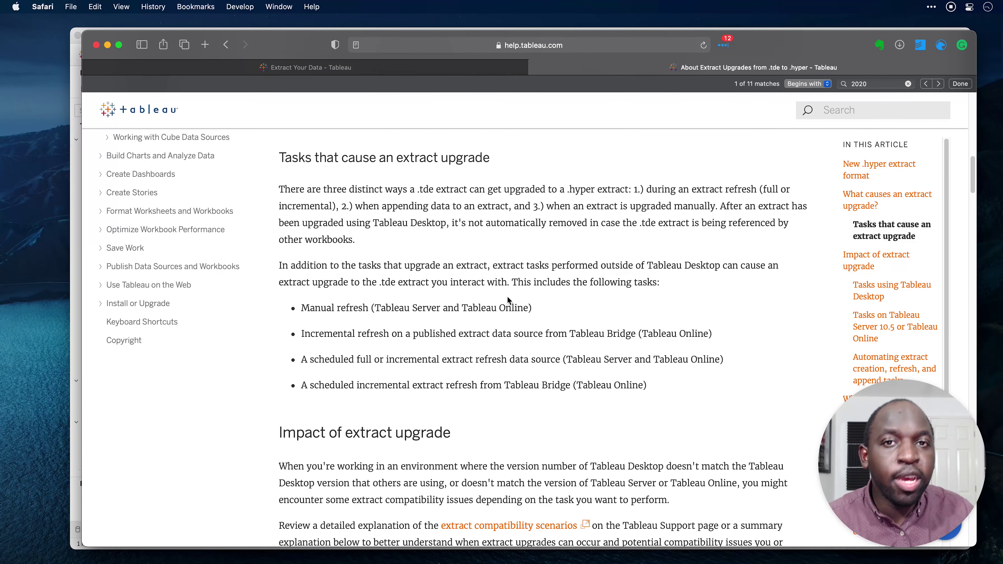
scroll(509, 300, "down", 3)
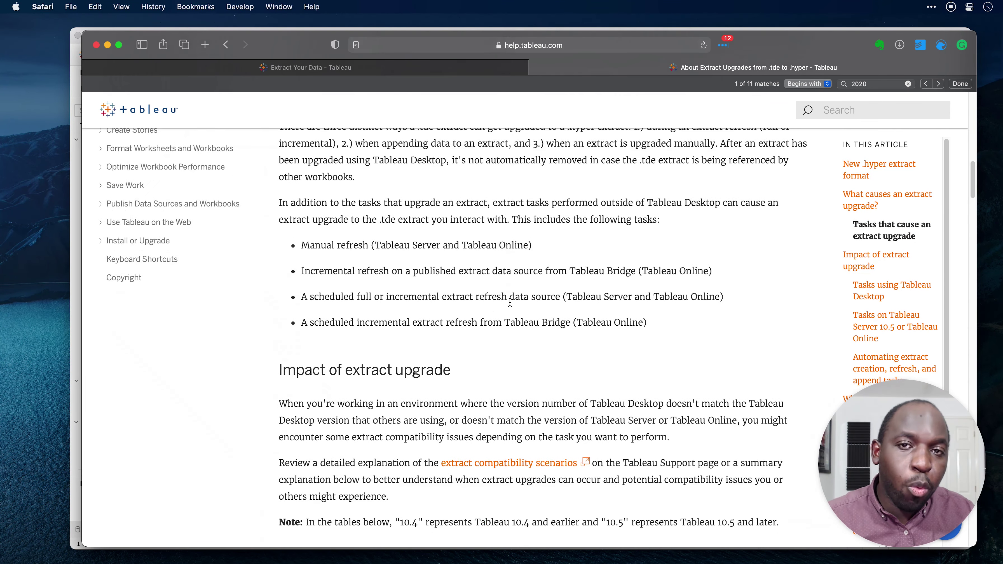
scroll(509, 302, "down", 1)
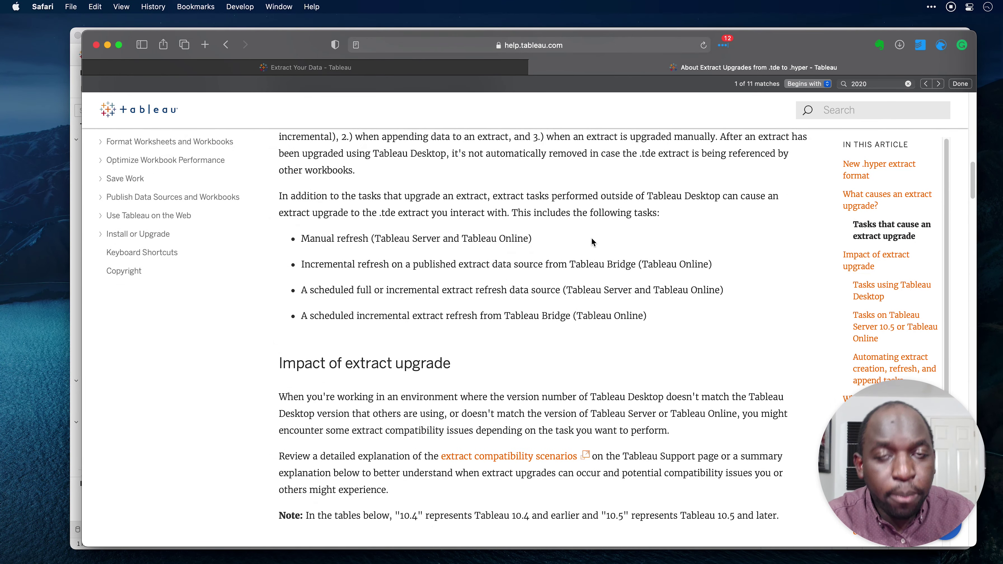